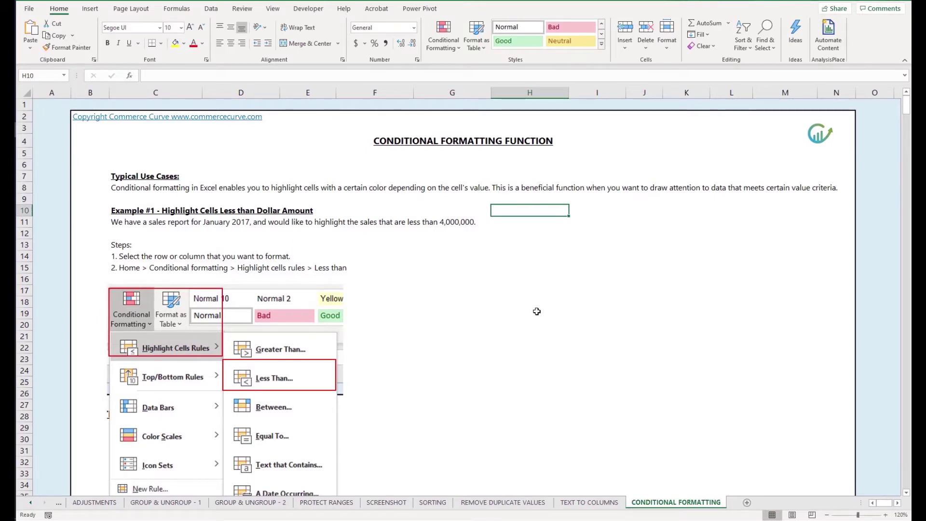
{"action": "scroll", "coordinate": [619, 320], "scroll_direction": "down", "scroll_amount": 1}
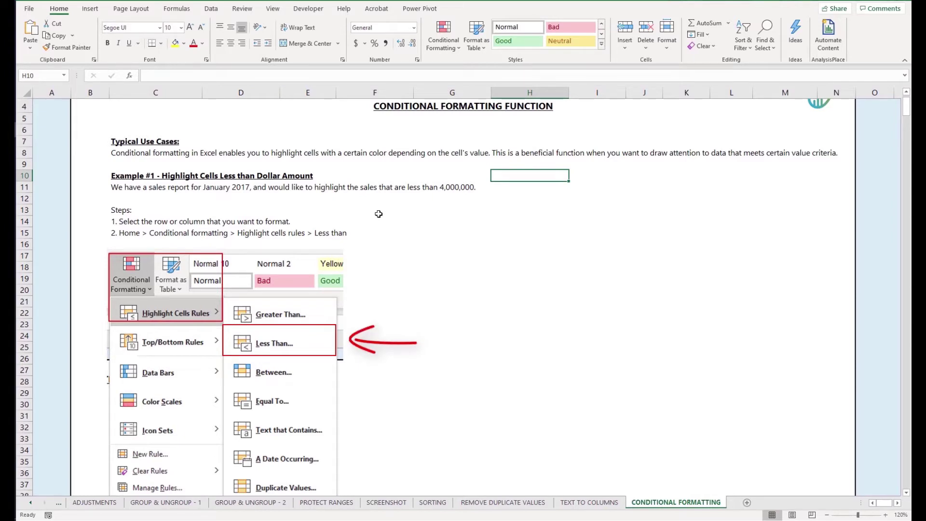
{"action": "left_click", "coordinate": [379, 215]}
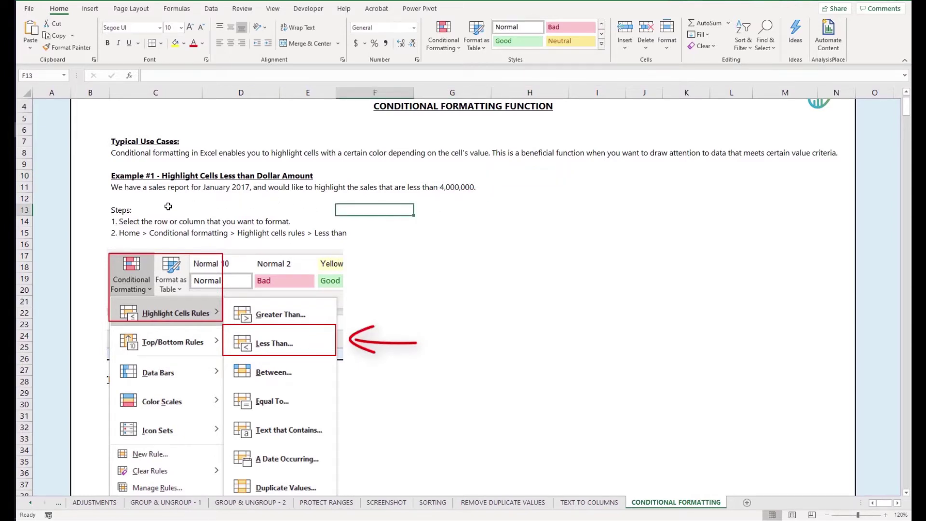
{"action": "left_click", "coordinate": [138, 199]}
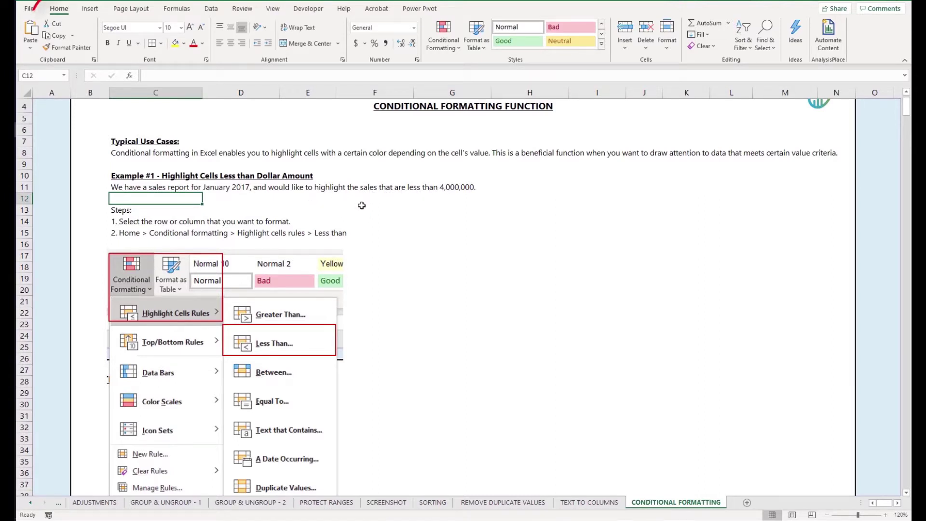
{"action": "left_click", "coordinate": [183, 225]}
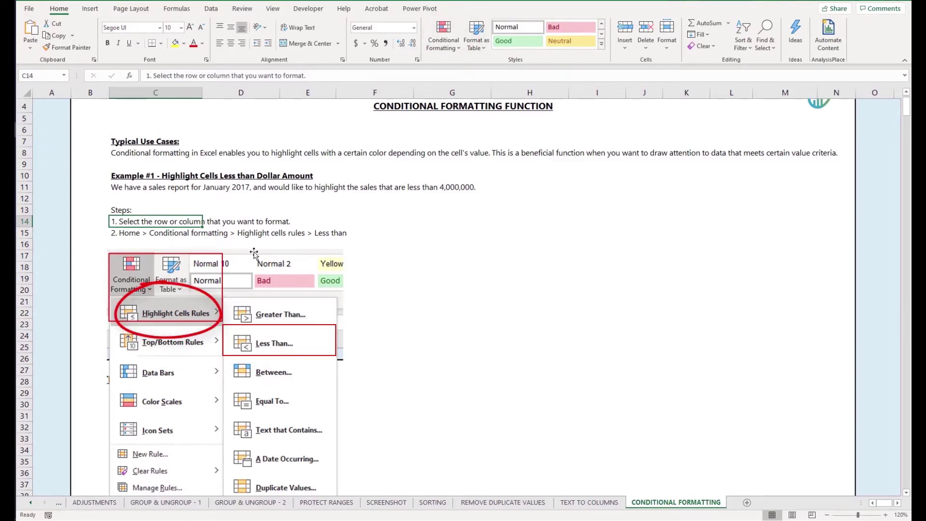
Open the Less Than highlight cells rule, view its available formatting options, and cancel without applying it.
{"action": "left_click", "coordinate": [438, 48]}
{"action": "mouse_move", "coordinate": [475, 63]}
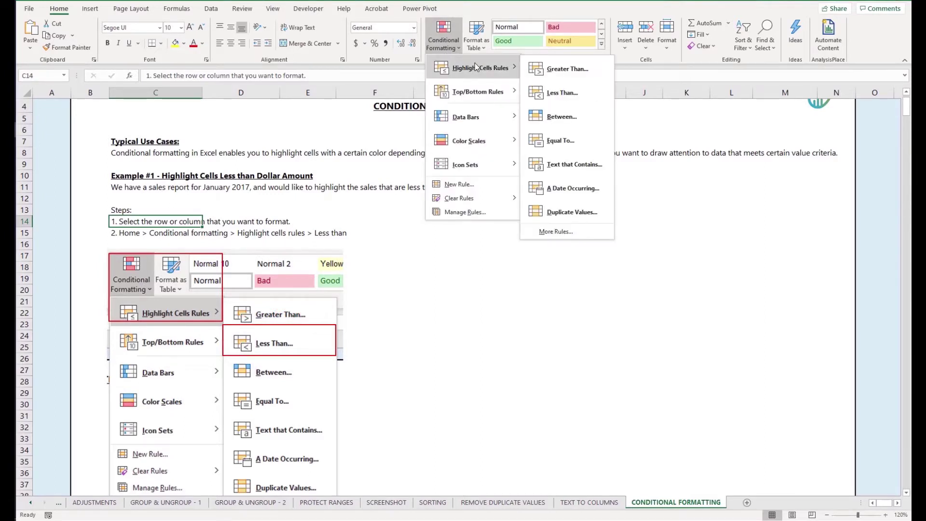
{"action": "left_click", "coordinate": [550, 98]}
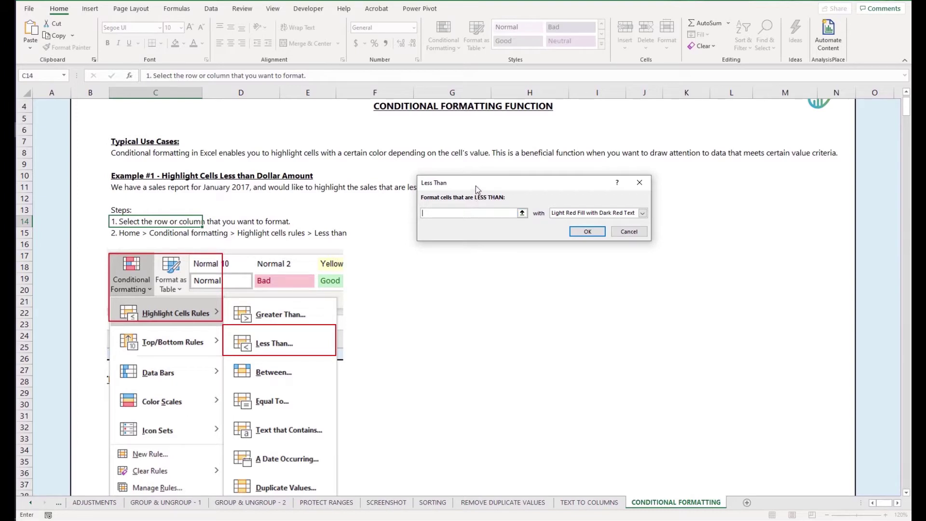
{"action": "left_click_drag", "start_coordinate": [475, 187], "coordinate": [481, 239]}
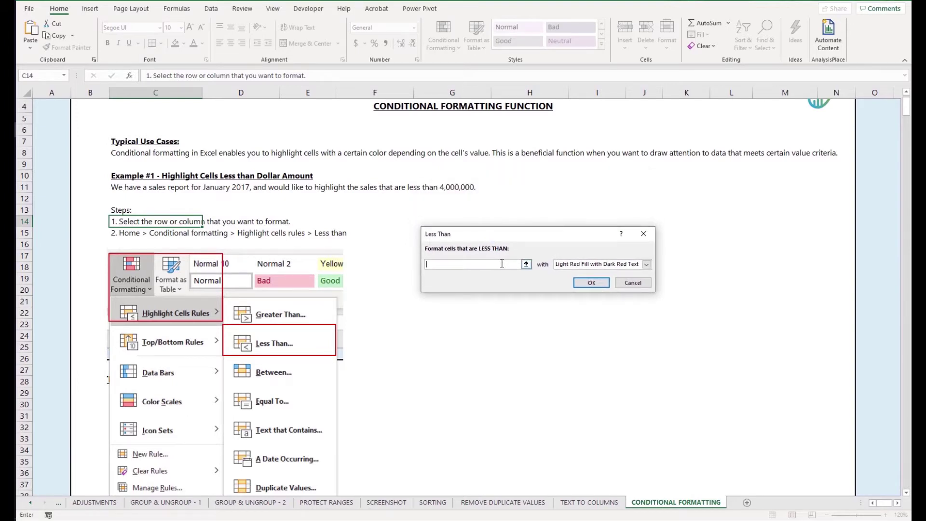
{"action": "left_click", "coordinate": [621, 265]}
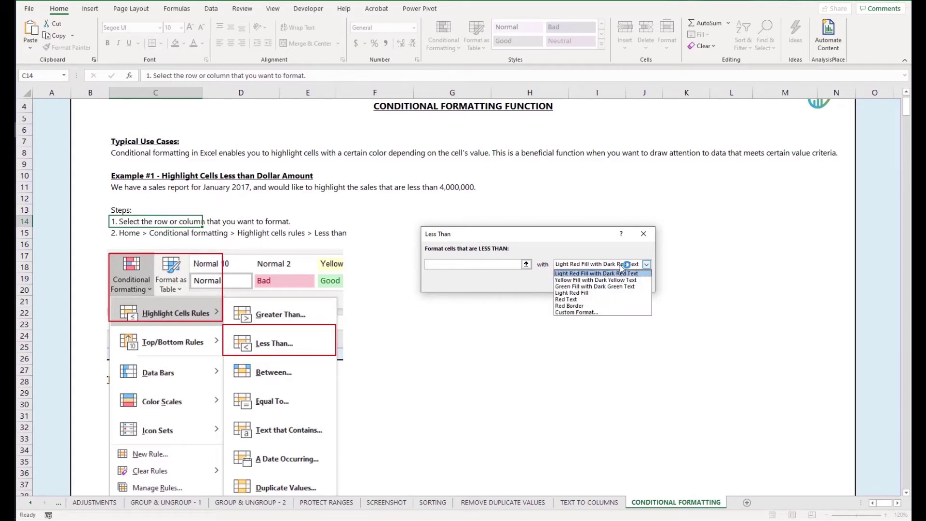
{"action": "left_click", "coordinate": [620, 273]}
{"action": "left_click", "coordinate": [633, 283]}
Examine the remaining instructions for the Less Than rule and the sales table beneath them.
{"action": "scroll", "coordinate": [568, 287], "scroll_direction": "down", "scroll_amount": 1}
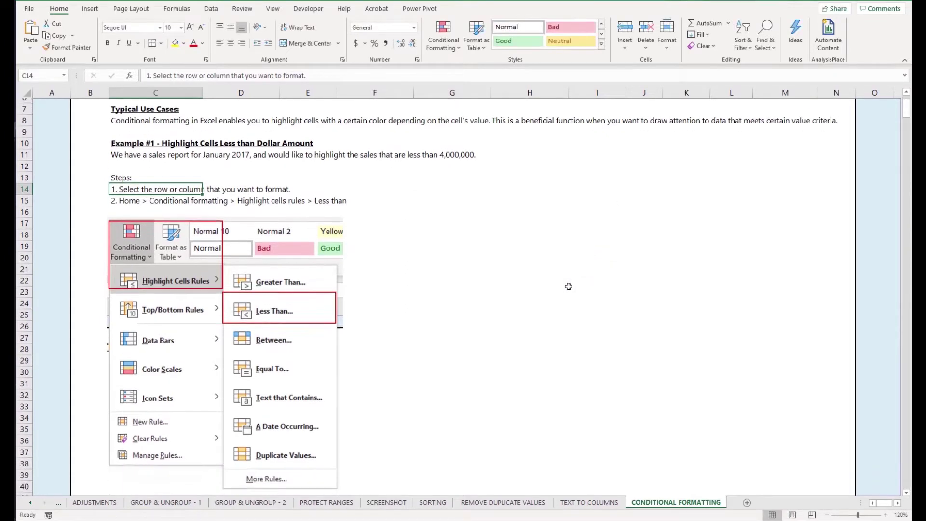
{"action": "scroll", "coordinate": [337, 291], "scroll_direction": "down", "scroll_amount": 6}
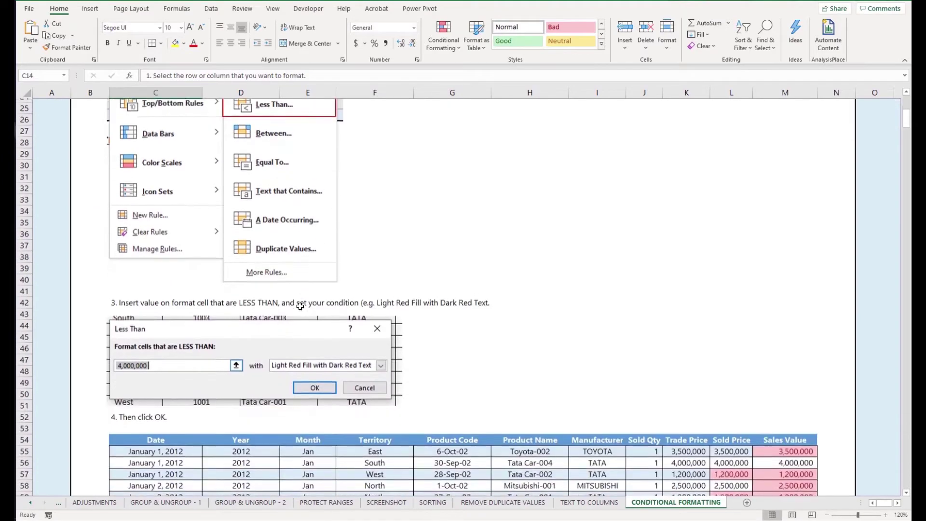
{"action": "scroll", "coordinate": [300, 306], "scroll_direction": "down", "scroll_amount": 4}
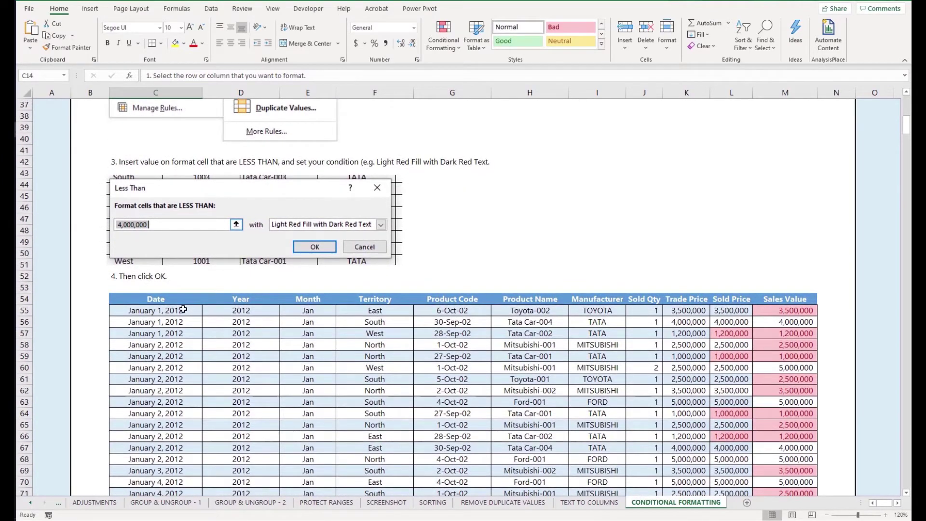
{"action": "left_click_drag", "start_coordinate": [167, 304], "coordinate": [660, 415]}
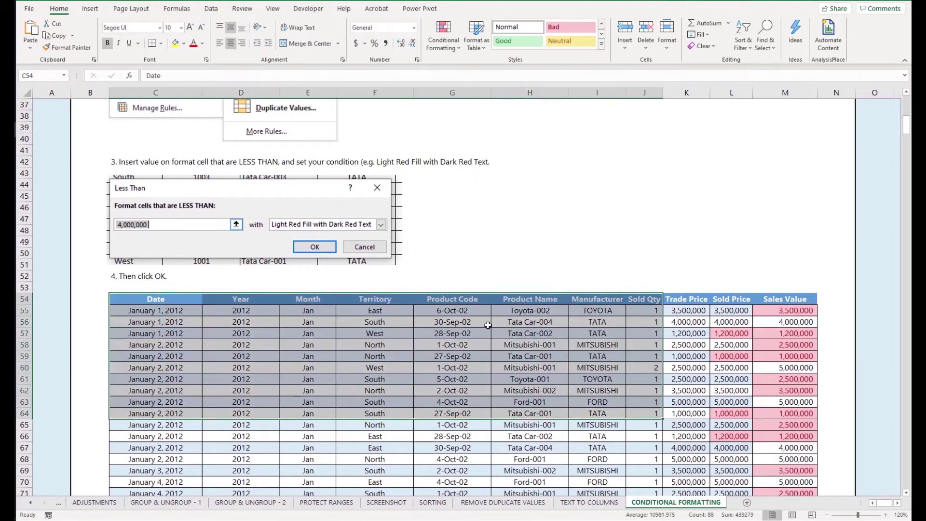
{"action": "scroll", "coordinate": [487, 310], "scroll_direction": "up", "scroll_amount": 4}
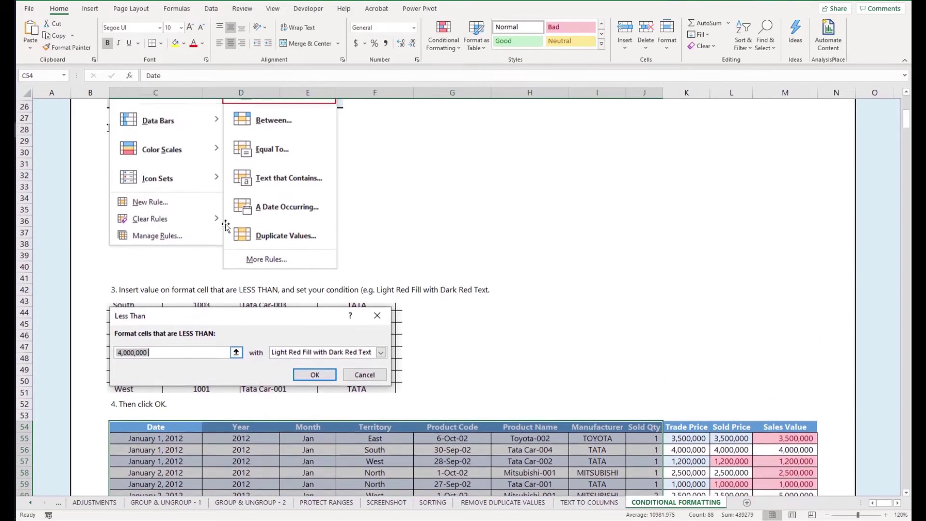
{"action": "scroll", "coordinate": [226, 224], "scroll_direction": "up", "scroll_amount": 2}
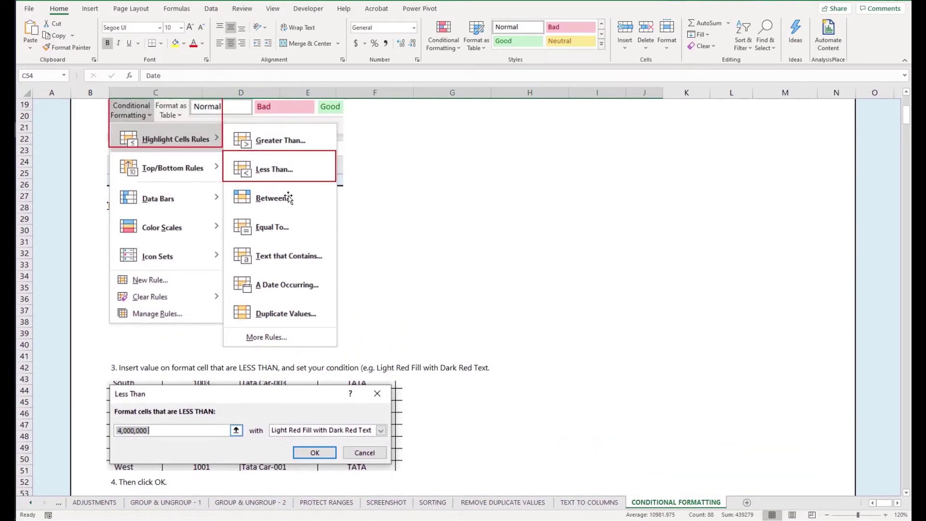
{"action": "scroll", "coordinate": [264, 203], "scroll_direction": "down", "scroll_amount": 4}
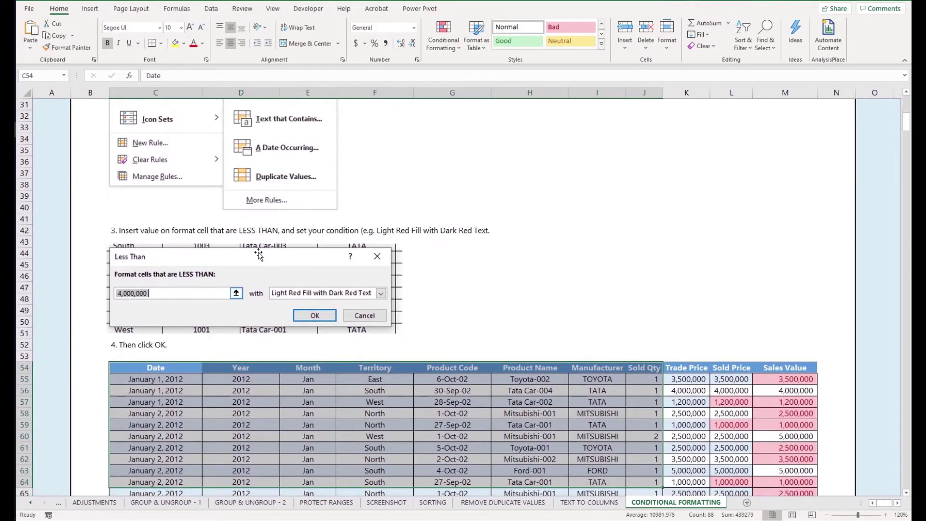
{"action": "scroll", "coordinate": [251, 253], "scroll_direction": "down", "scroll_amount": 1}
{"action": "scroll", "coordinate": [197, 219], "scroll_direction": "down", "scroll_amount": 1}
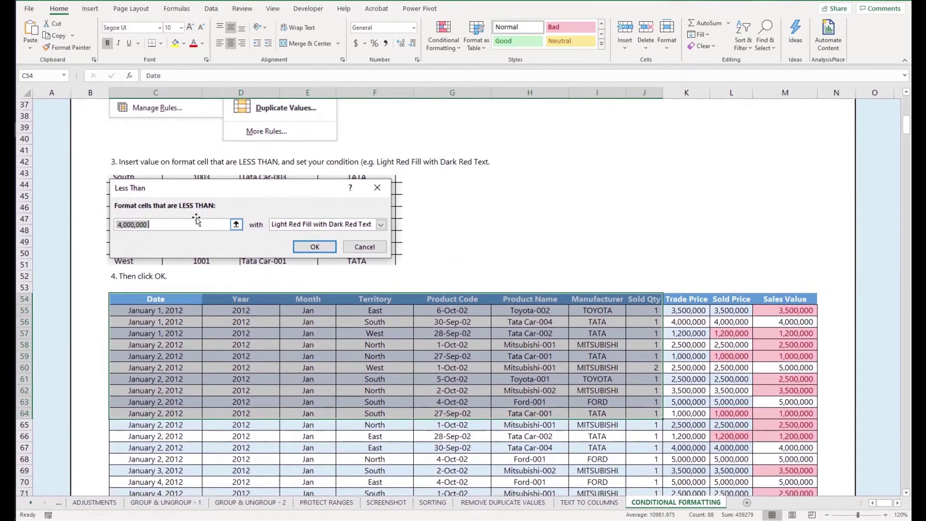
{"action": "scroll", "coordinate": [393, 273], "scroll_direction": "down", "scroll_amount": 1}
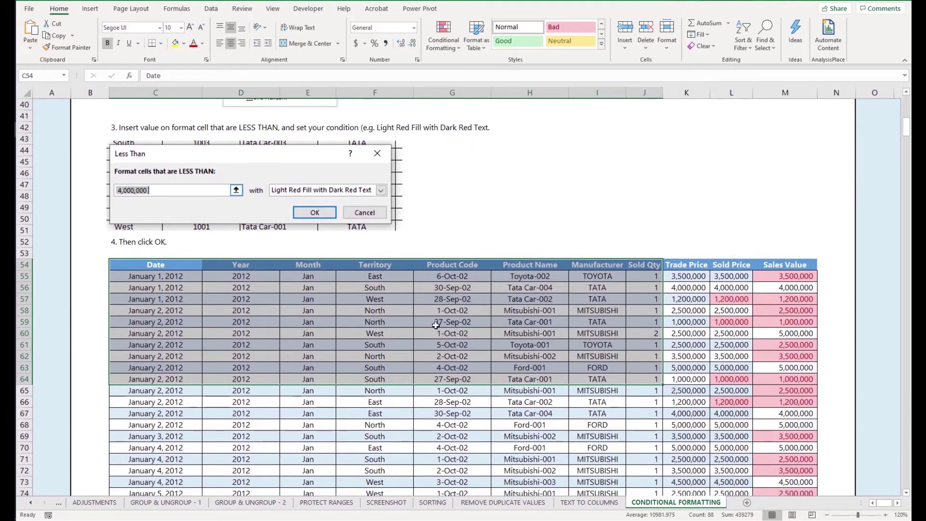
Select the entire sales table, preview a Less Than highlight rule with Light Red Fill with Dark Red Text on it, and cancel.
{"action": "left_click", "coordinate": [175, 267]}
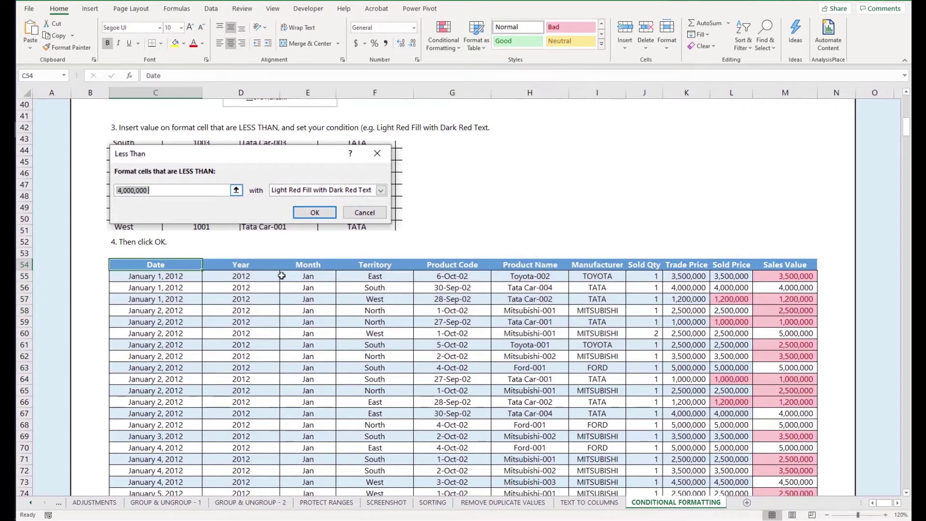
{"action": "left_click", "coordinate": [784, 315], "text": "shift"}
{"action": "scroll", "coordinate": [789, 418], "scroll_direction": "down", "scroll_amount": 3}
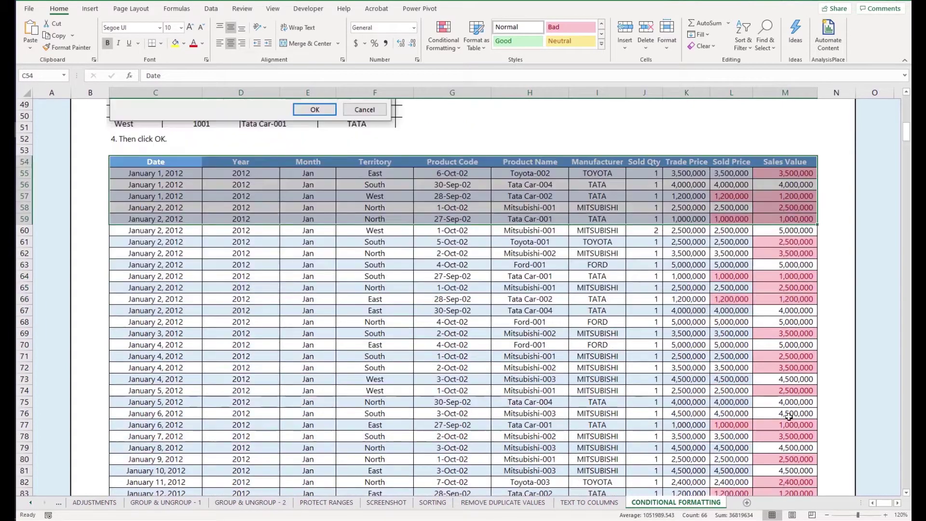
{"action": "scroll", "coordinate": [786, 414], "scroll_direction": "down", "scroll_amount": 15}
{"action": "left_click", "coordinate": [786, 416], "text": "shift"}
{"action": "scroll", "coordinate": [784, 410], "scroll_direction": "up", "scroll_amount": 12}
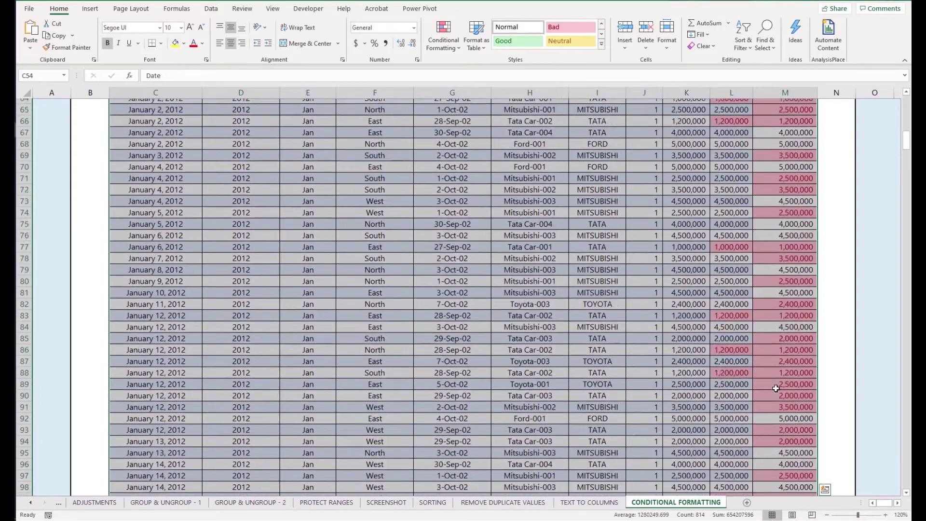
{"action": "scroll", "coordinate": [776, 387], "scroll_direction": "up", "scroll_amount": 11}
{"action": "scroll", "coordinate": [776, 388], "scroll_direction": "down", "scroll_amount": 1}
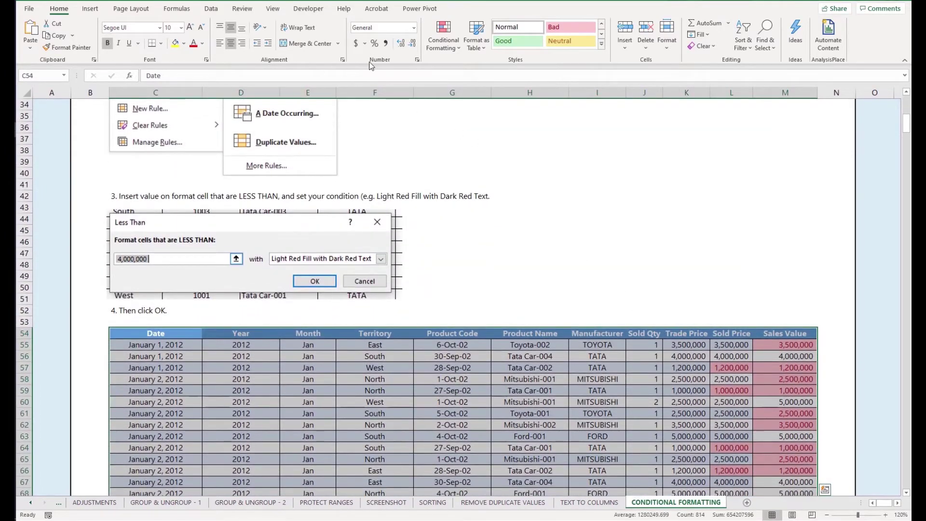
{"action": "left_click", "coordinate": [443, 37]}
{"action": "mouse_move", "coordinate": [460, 67]}
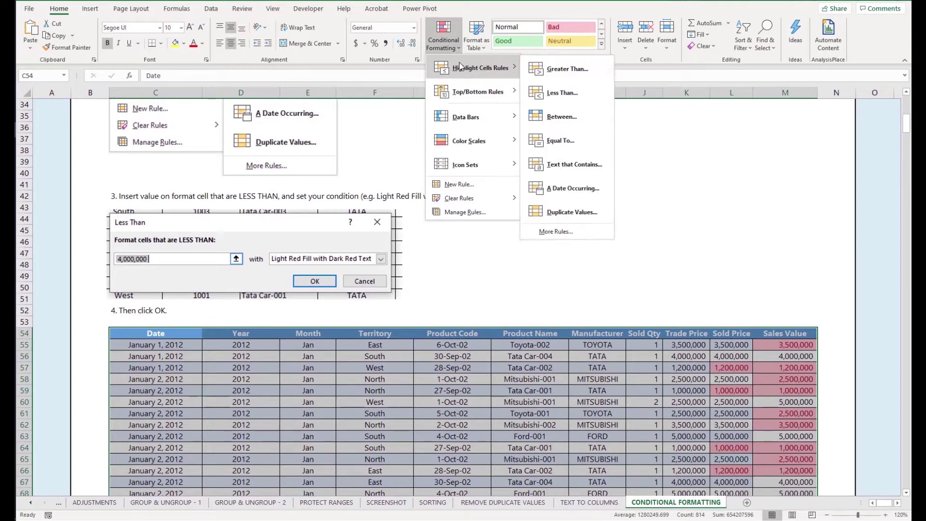
{"action": "left_click", "coordinate": [574, 96]}
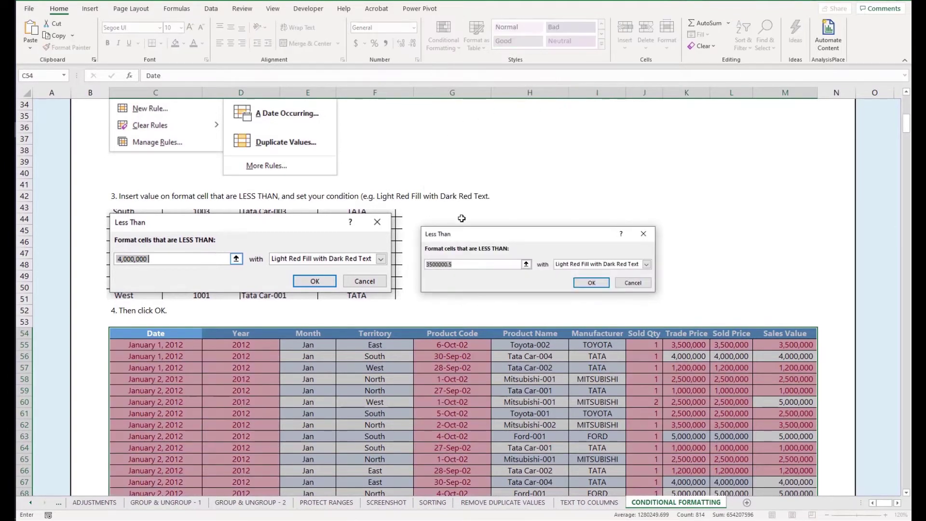
{"action": "left_click_drag", "start_coordinate": [461, 230], "coordinate": [521, 181]}
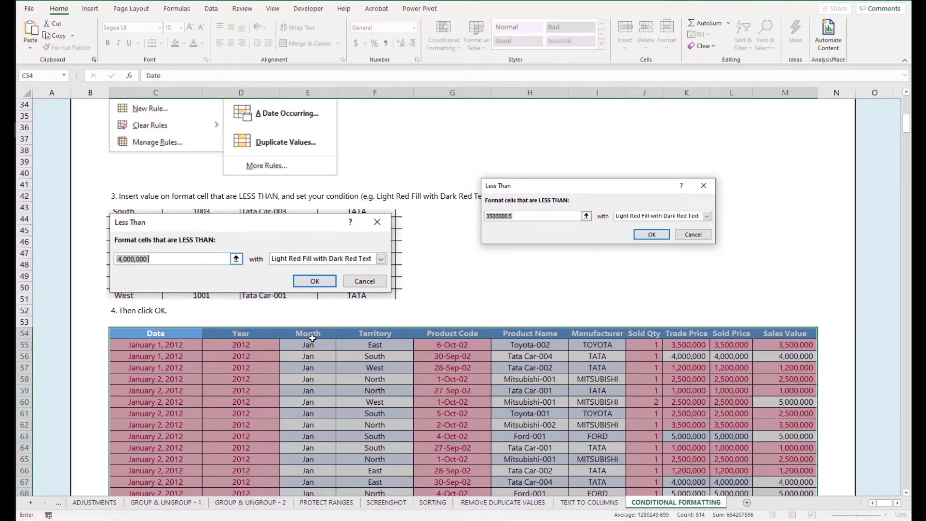
{"action": "left_click", "coordinate": [681, 233]}
{"action": "left_click", "coordinate": [691, 379]}
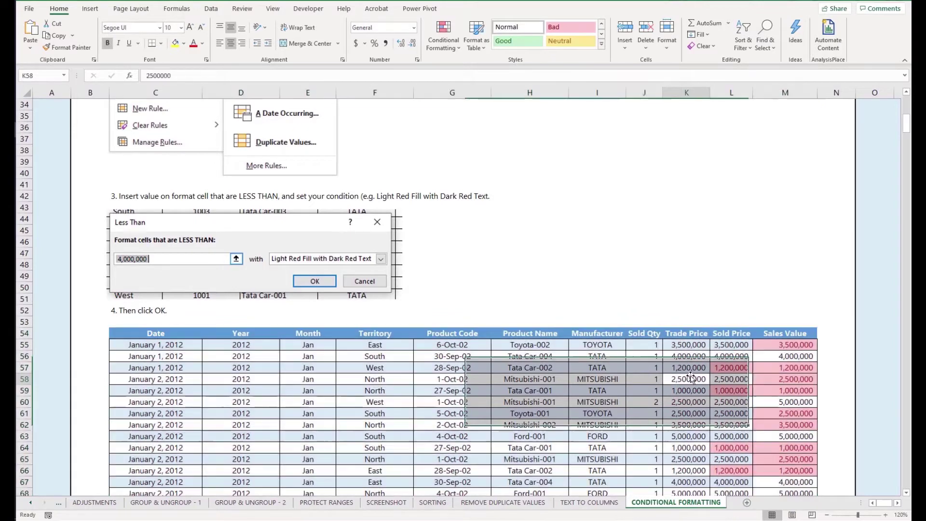
{"action": "left_click", "coordinate": [805, 337]}
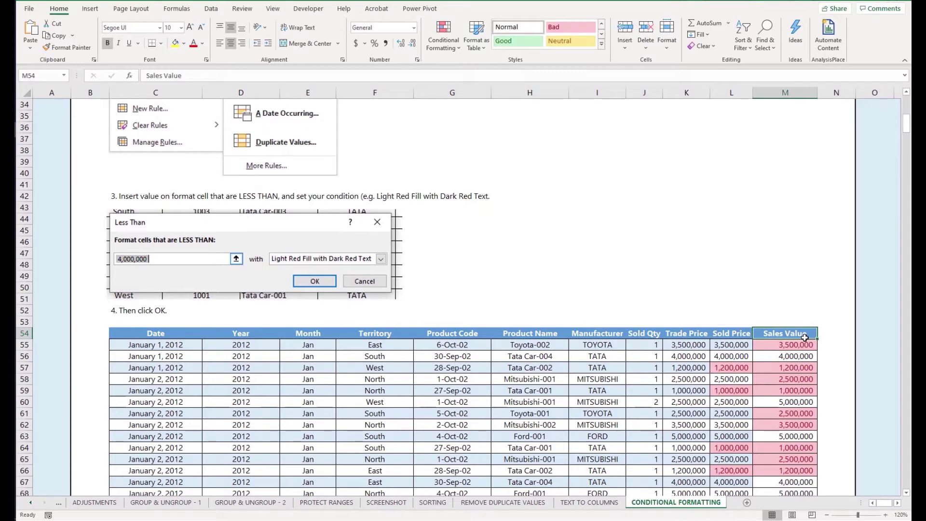
{"action": "key", "text": "Left"}
{"action": "key", "text": "Left"}
{"action": "key", "text": "Left"}
{"action": "key", "text": "Left"}
{"action": "key", "text": "Left"}
{"action": "key", "text": "Left"}
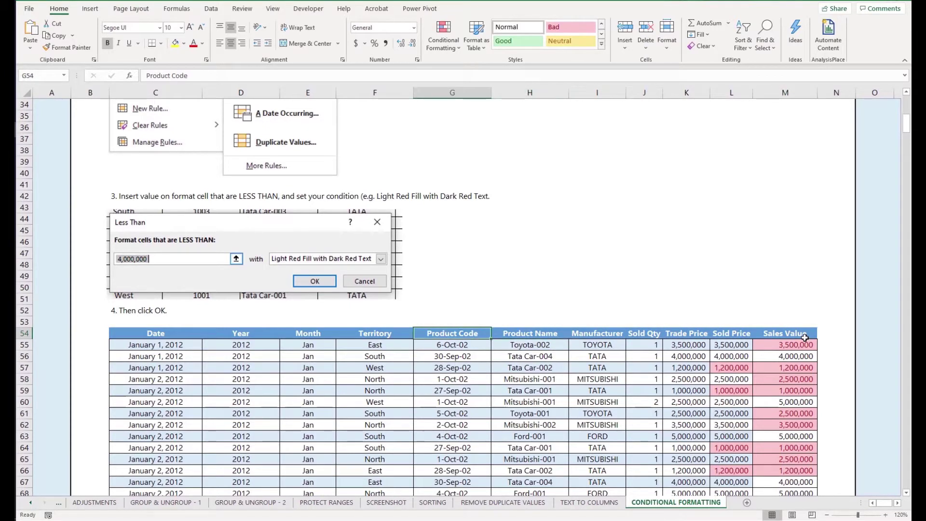
{"action": "key", "text": "Right"}
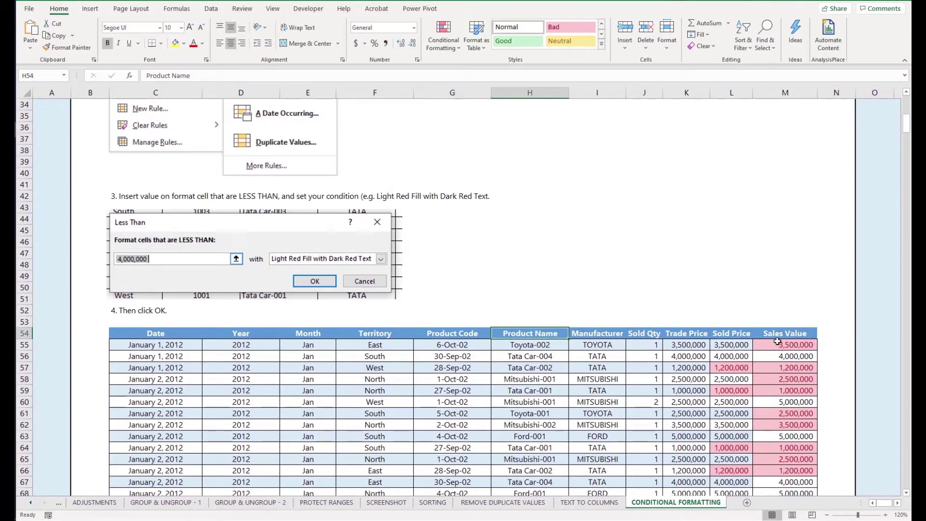
Select the entire sales table, headers included, and clear the conditional formatting rules from the selected cells.
{"action": "left_click", "coordinate": [725, 333]}
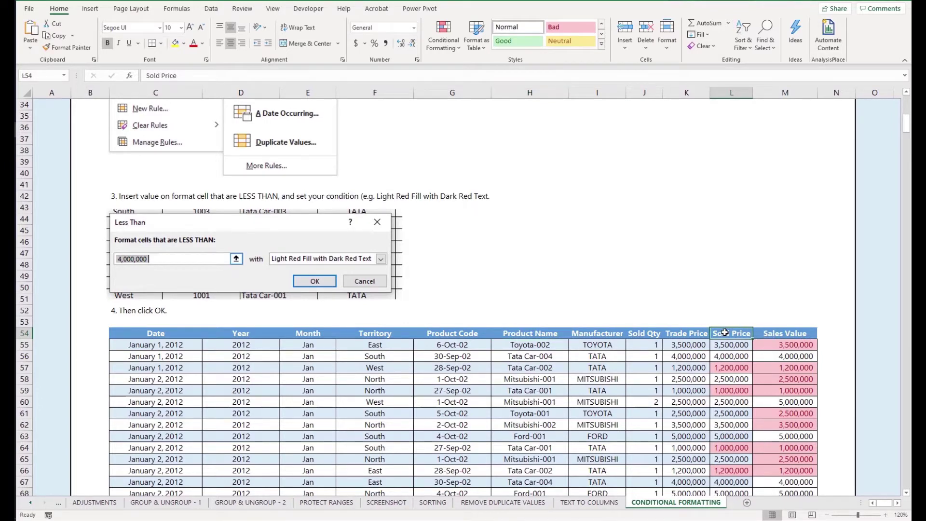
{"action": "key", "text": "ctrl+Left"}
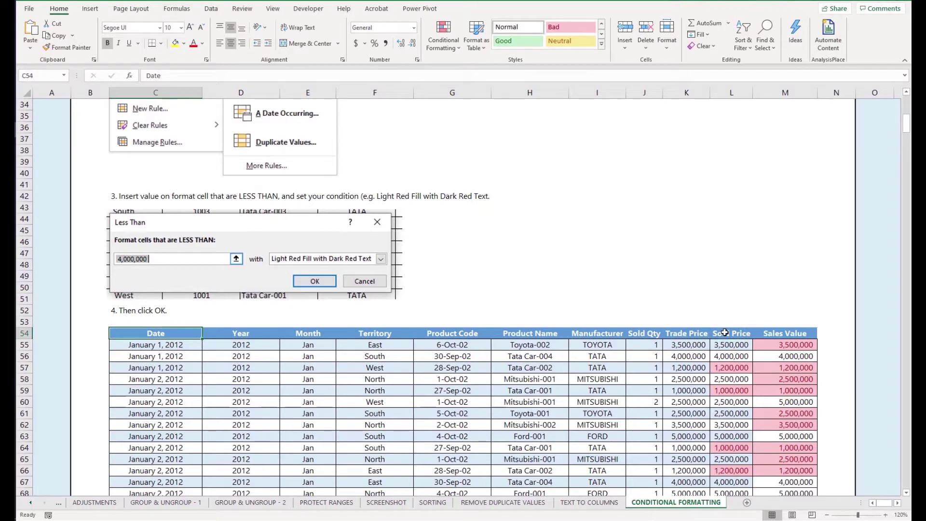
{"action": "key", "text": "ctrl+shift+Right"}
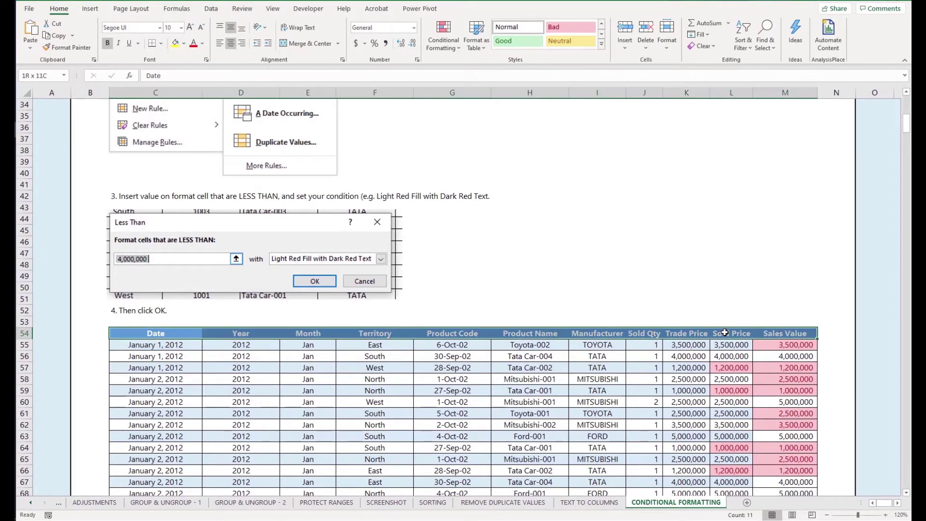
{"action": "key", "text": "ctrl+shift+Down"}
{"action": "scroll", "coordinate": [724, 332], "scroll_direction": "up", "scroll_amount": 9}
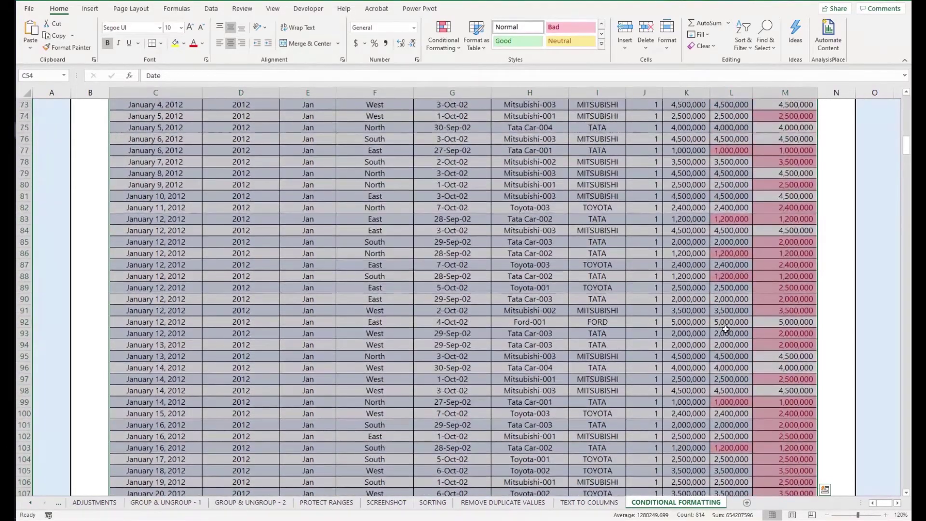
{"action": "scroll", "coordinate": [724, 330], "scroll_direction": "up", "scroll_amount": 9}
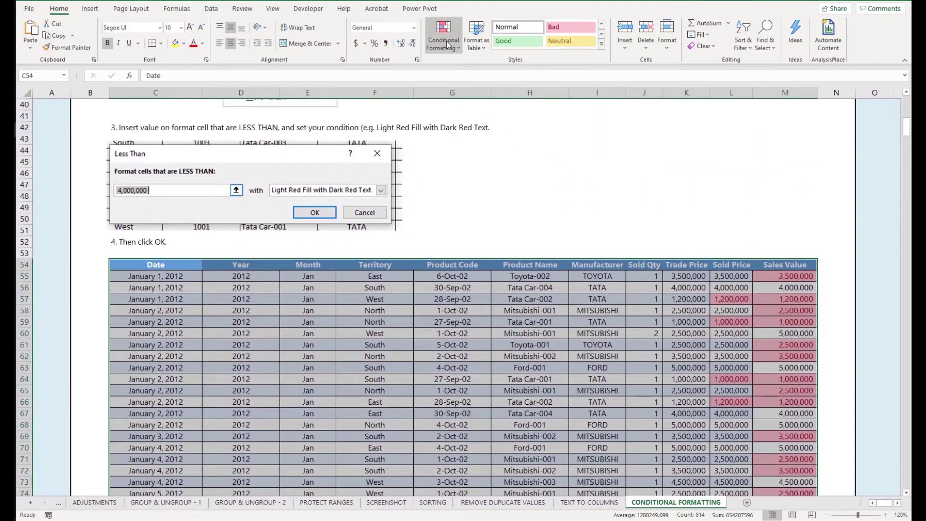
{"action": "left_click", "coordinate": [446, 41]}
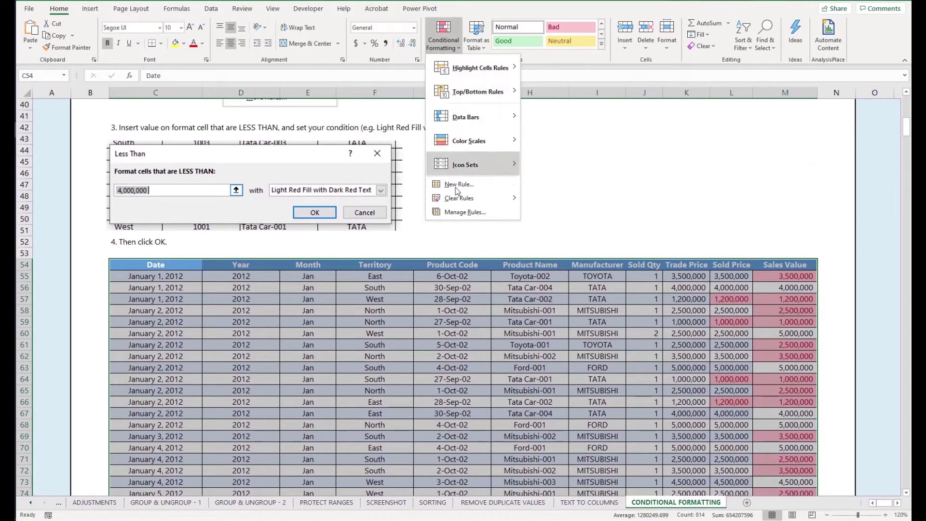
{"action": "mouse_move", "coordinate": [456, 201]}
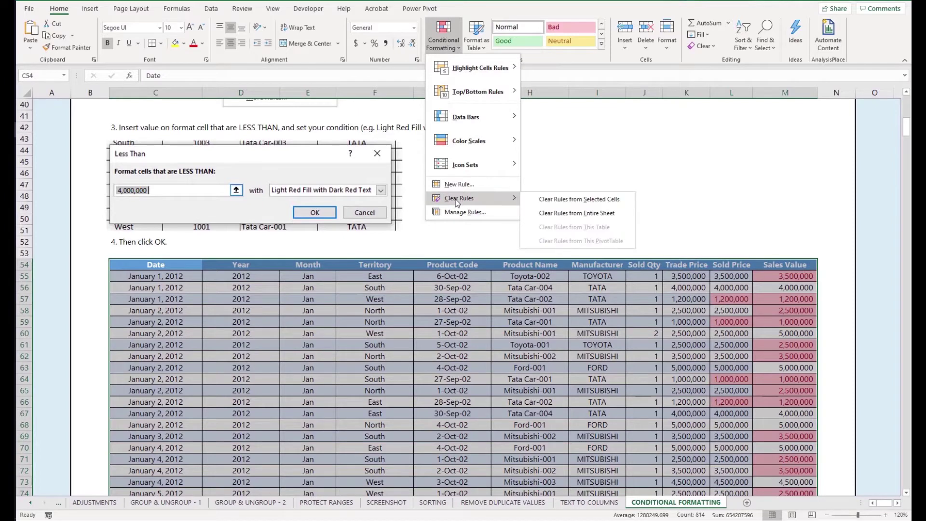
{"action": "left_click", "coordinate": [566, 202]}
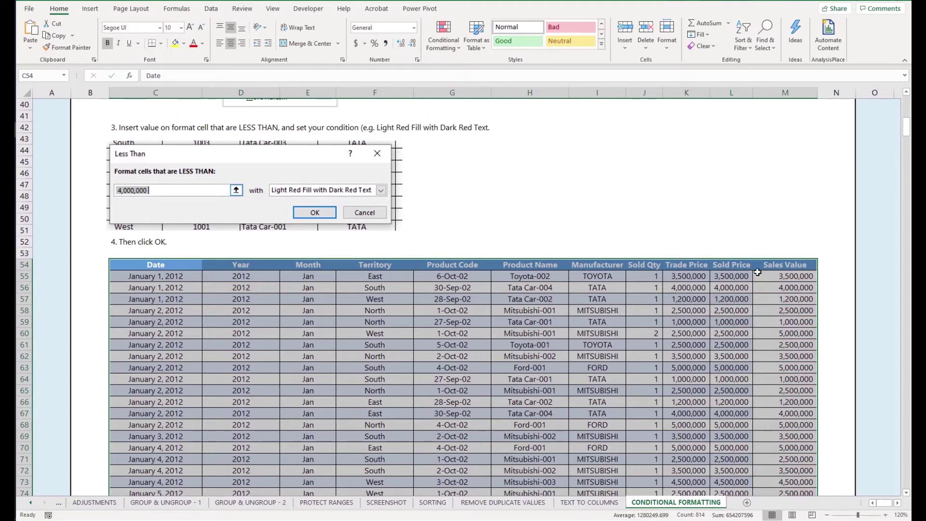
Highlight Sales Value column cells less than 4,000,000 with Light Red Fill with Dark Red Text.
{"action": "left_click", "coordinate": [772, 266]}
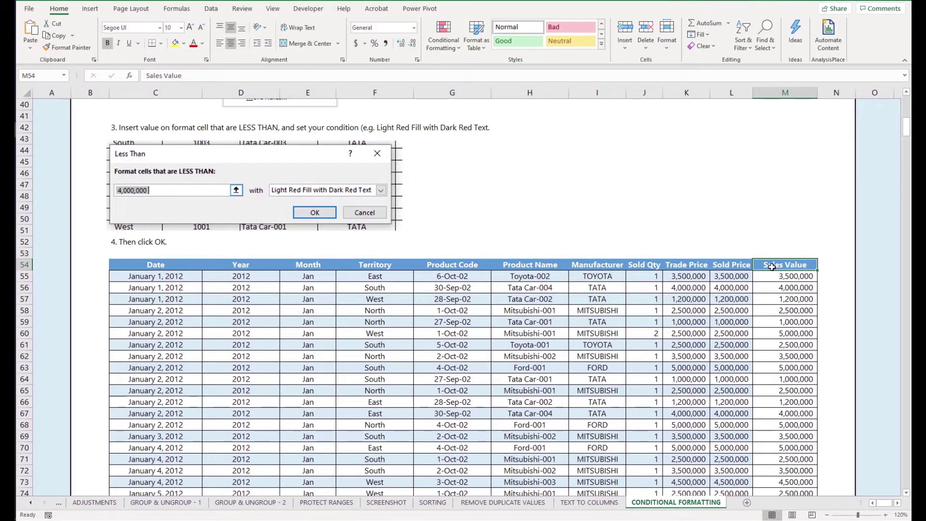
{"action": "key", "text": "ctrl+shift+Down"}
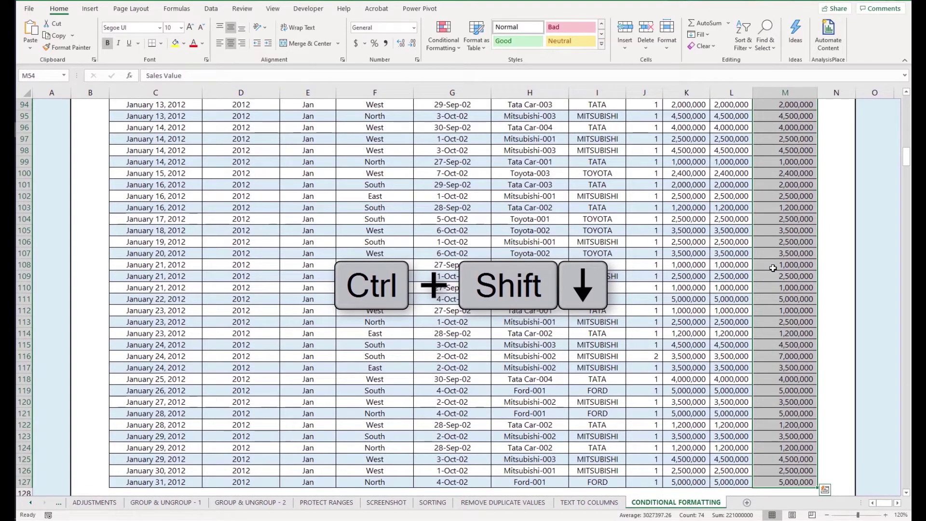
{"action": "scroll", "coordinate": [772, 269], "scroll_direction": "up", "scroll_amount": 16}
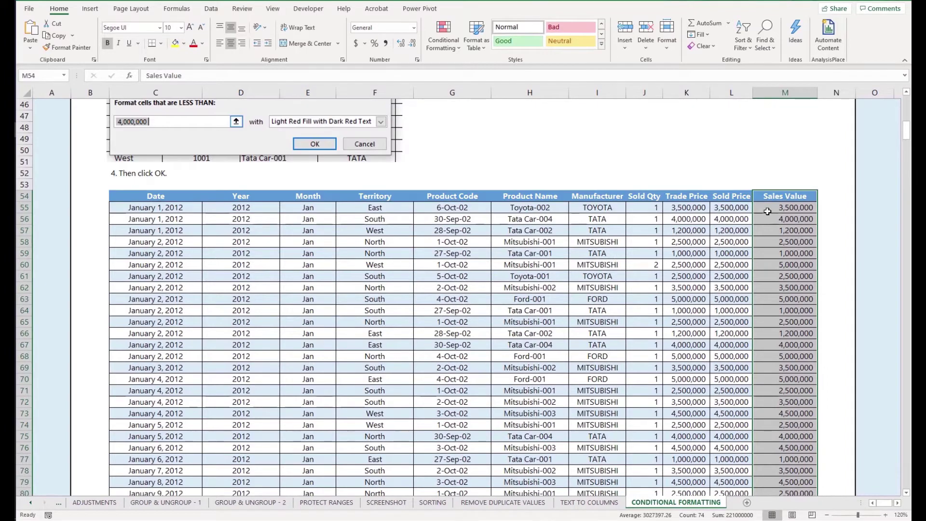
{"action": "left_click", "coordinate": [457, 43]}
{"action": "mouse_move", "coordinate": [460, 74]}
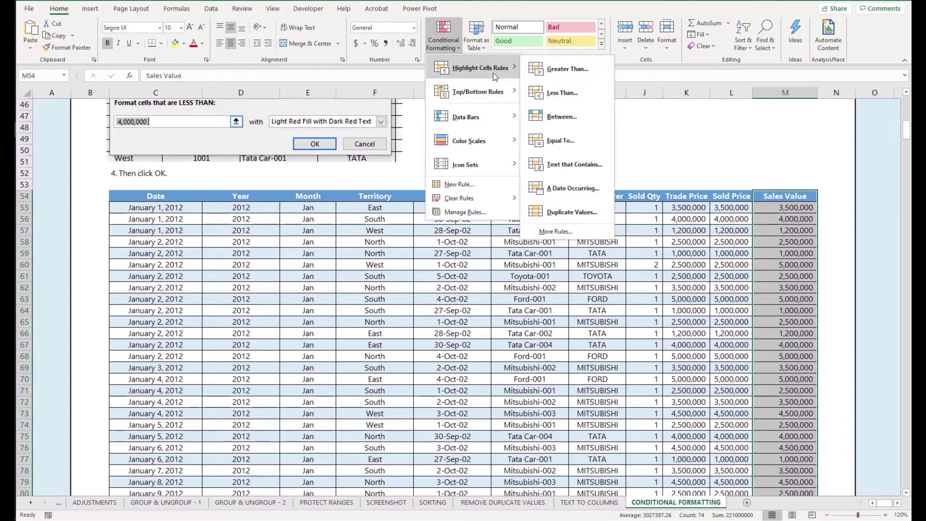
{"action": "left_click", "coordinate": [554, 97]}
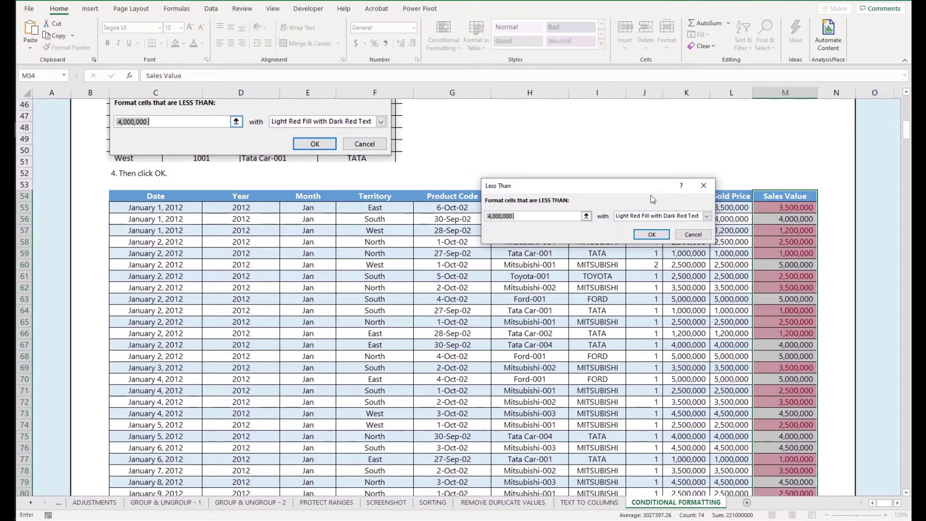
{"action": "left_click", "coordinate": [635, 216]}
{"action": "left_click", "coordinate": [635, 222]}
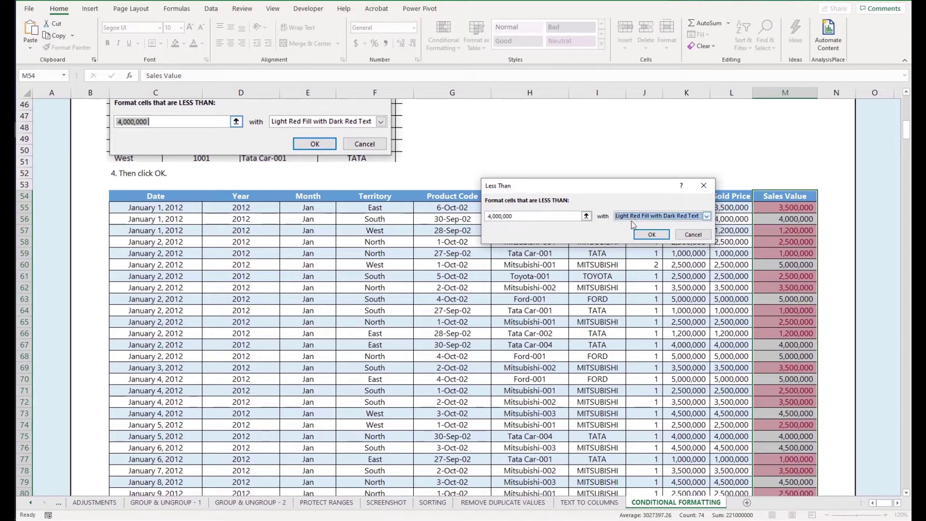
{"action": "left_click", "coordinate": [651, 235]}
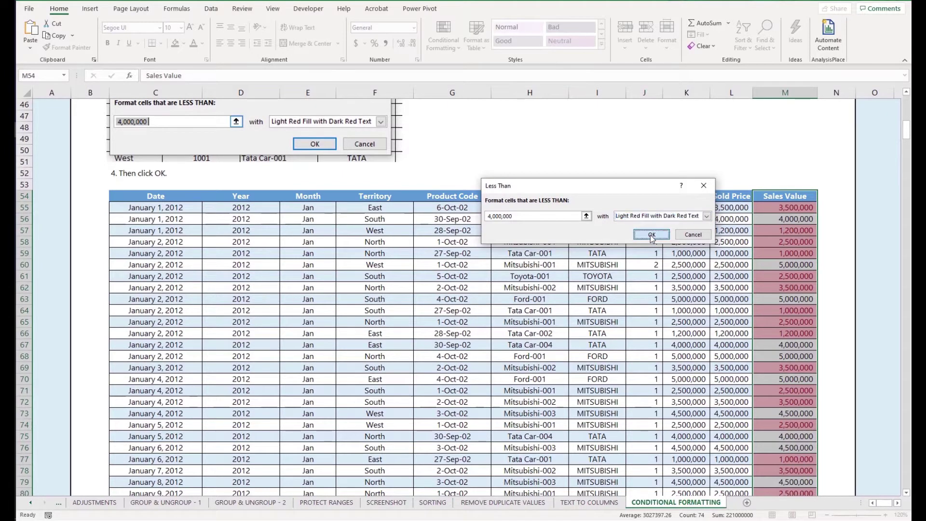
{"action": "left_click", "coordinate": [766, 209]}
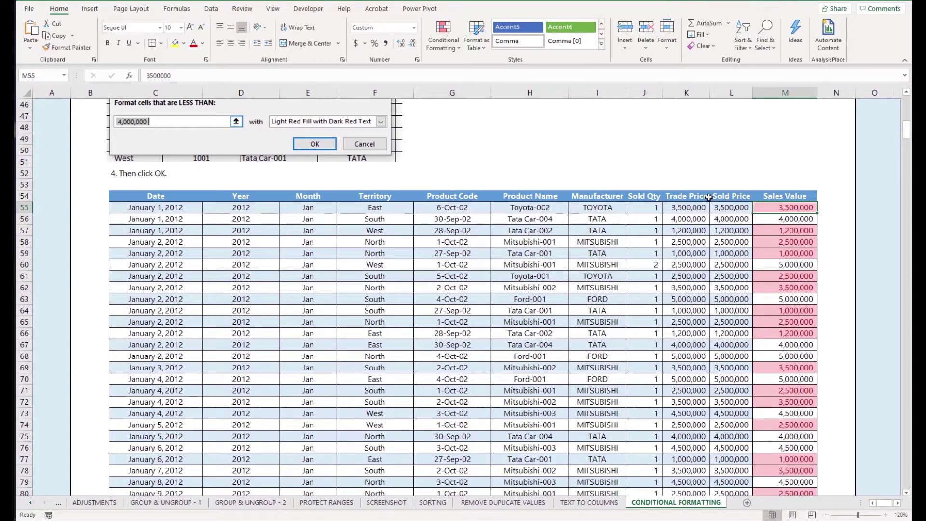
Highlight Trade Price column cells less than 2,000,000 with Green Fill with Dark Green Text.
{"action": "left_click", "coordinate": [678, 197]}
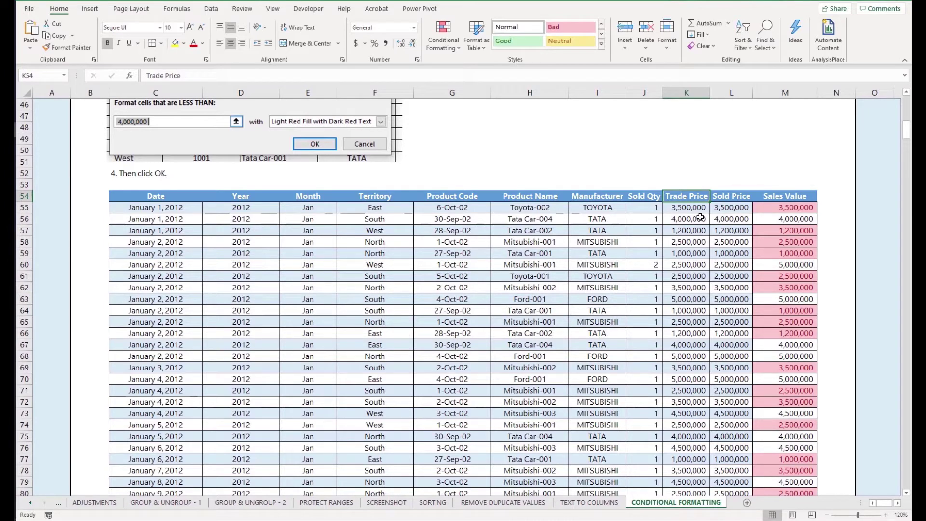
{"action": "key", "text": "ctrl+shift+Down"}
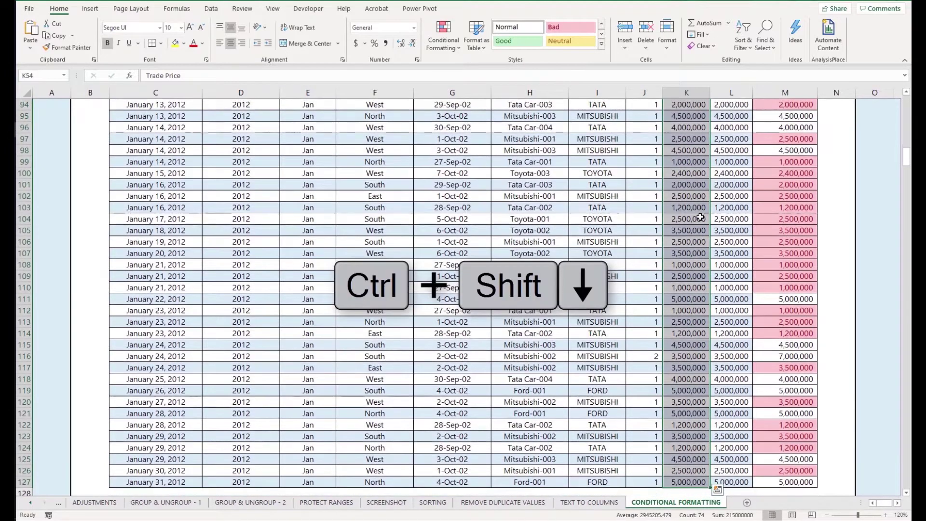
{"action": "key", "text": "ctrl+q"}
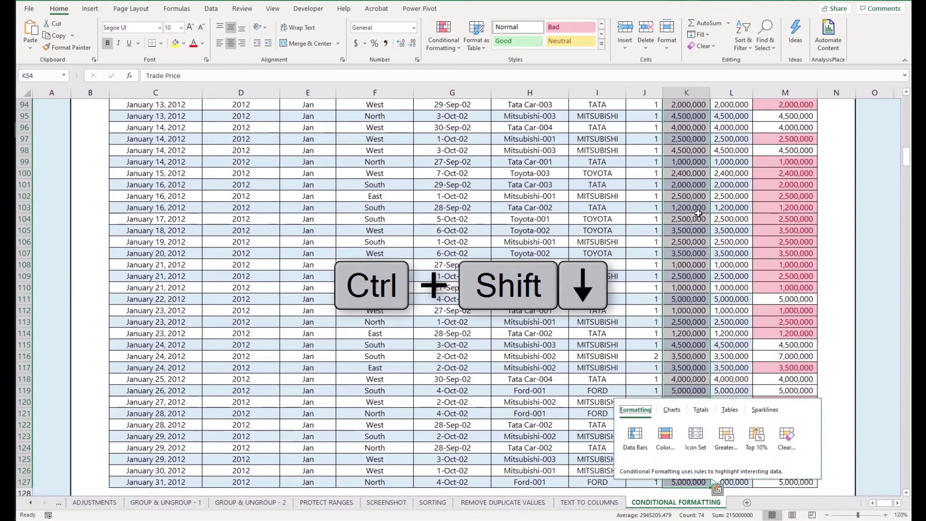
{"action": "key", "text": "Escape"}
{"action": "scroll", "coordinate": [560, 164], "scroll_direction": "up", "scroll_amount": 20}
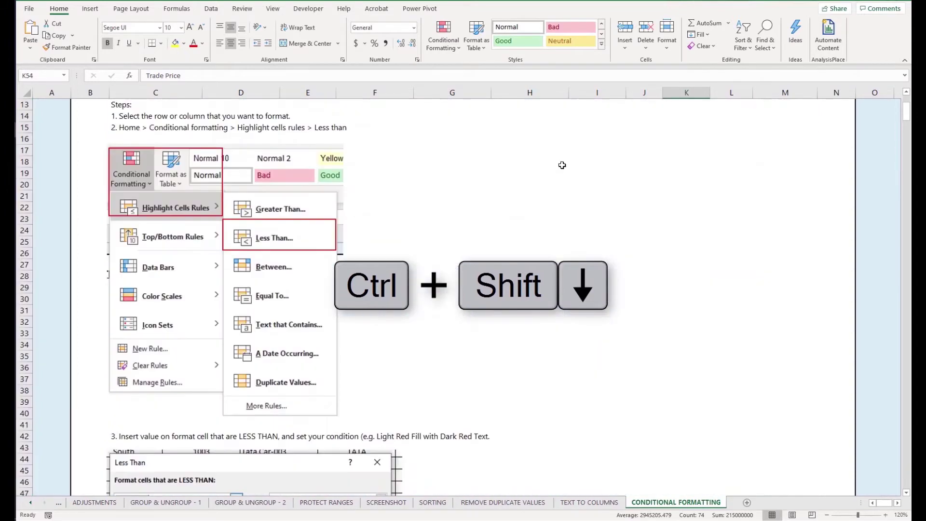
{"action": "scroll", "coordinate": [560, 164], "scroll_direction": "down", "scroll_amount": 12}
{"action": "left_click", "coordinate": [436, 47]}
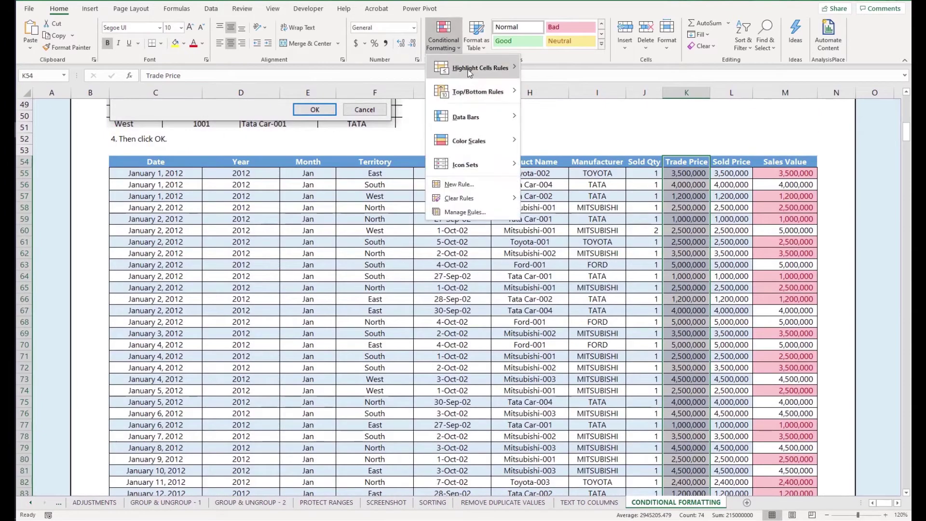
{"action": "mouse_move", "coordinate": [458, 70]}
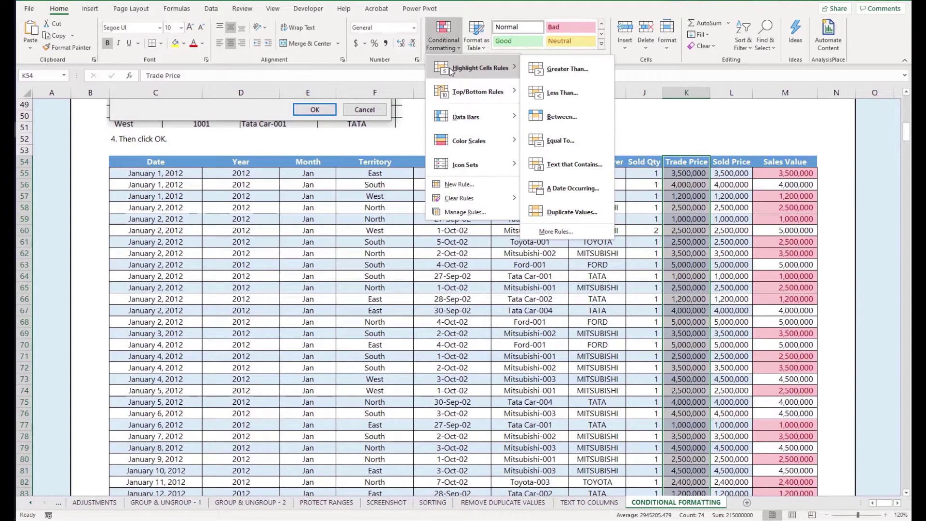
{"action": "left_click", "coordinate": [561, 88]}
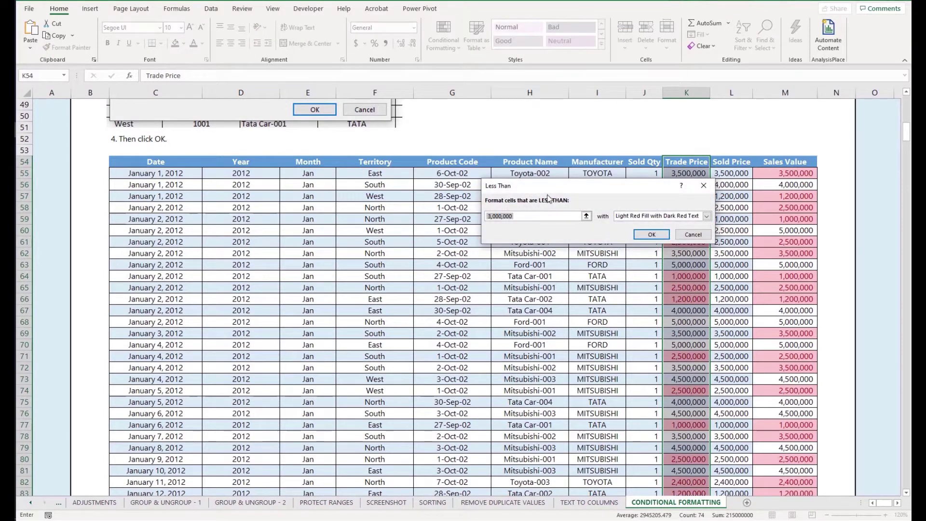
{"action": "left_click_drag", "start_coordinate": [548, 188], "coordinate": [487, 227]}
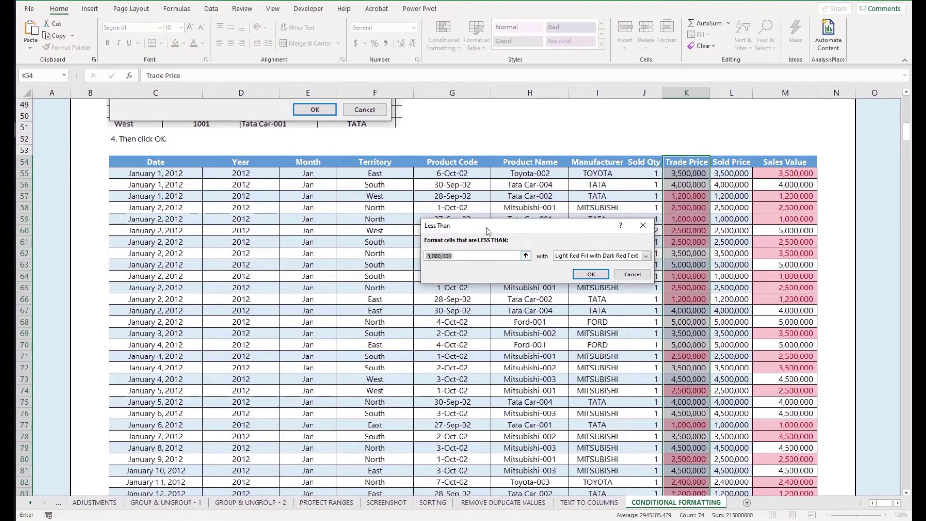
{"action": "left_click", "coordinate": [432, 255]}
{"action": "key", "text": "BackSpace"}
{"action": "type", "text": "2"}
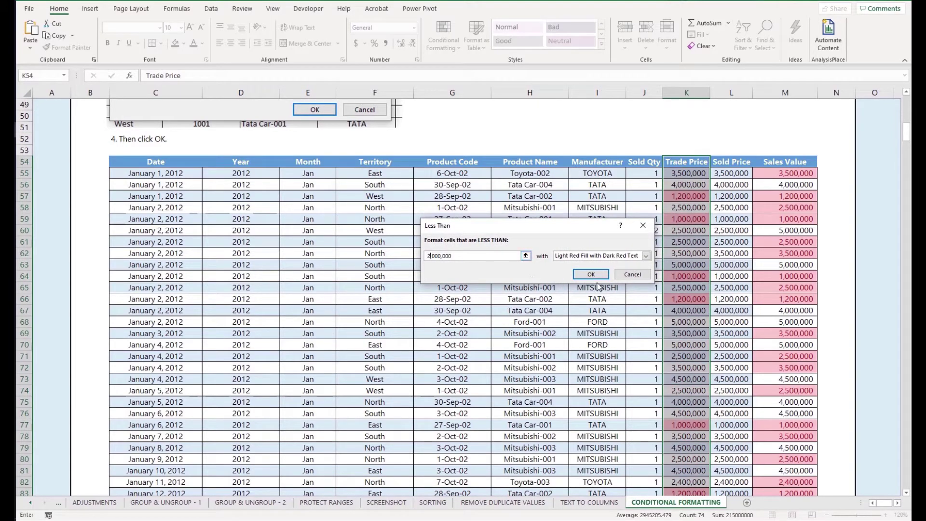
{"action": "left_click", "coordinate": [602, 257]}
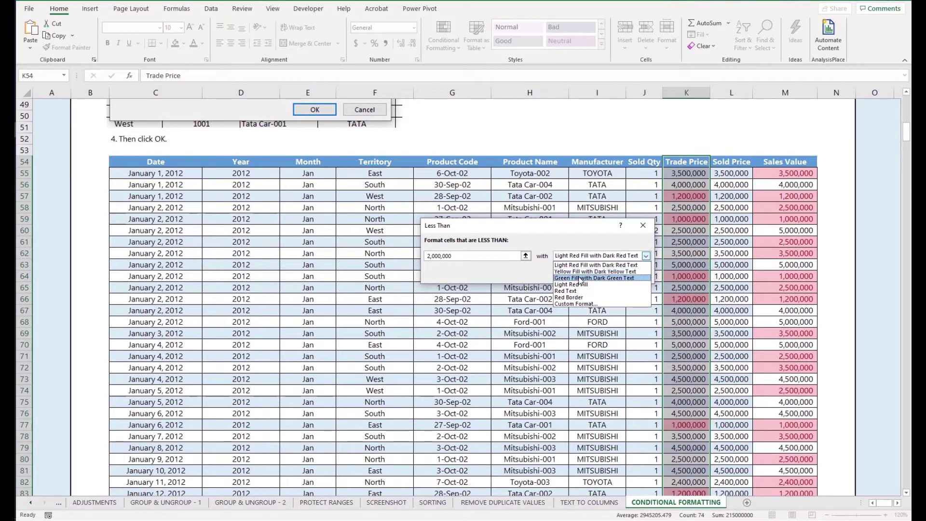
{"action": "left_click", "coordinate": [580, 278]}
{"action": "left_click", "coordinate": [599, 273]}
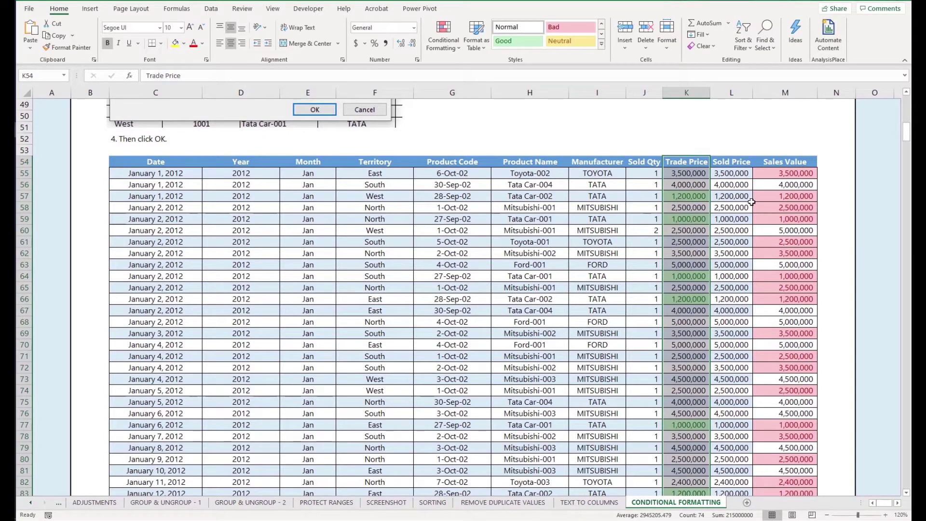
{"action": "left_click", "coordinate": [779, 170]}
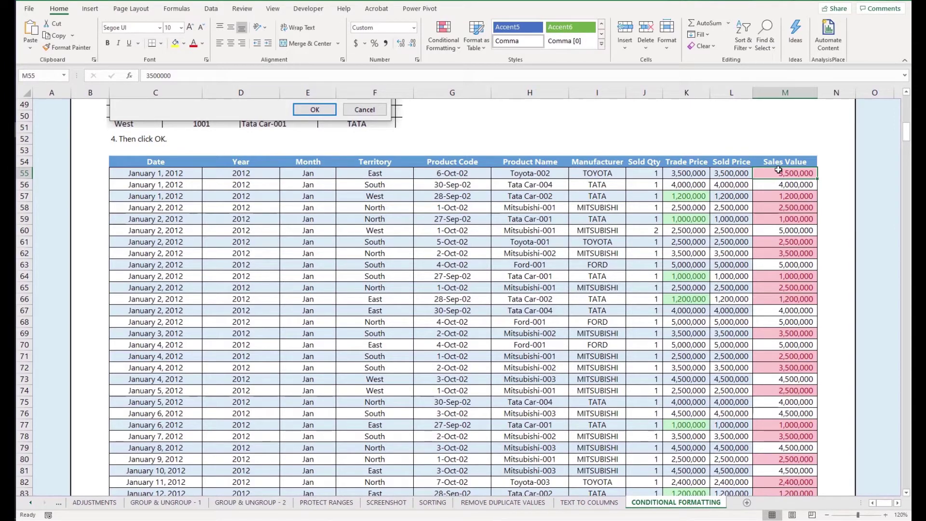
Fill cell H51, above the Product Name header, with the green from the recent colors.
{"action": "left_click", "coordinate": [571, 139]}
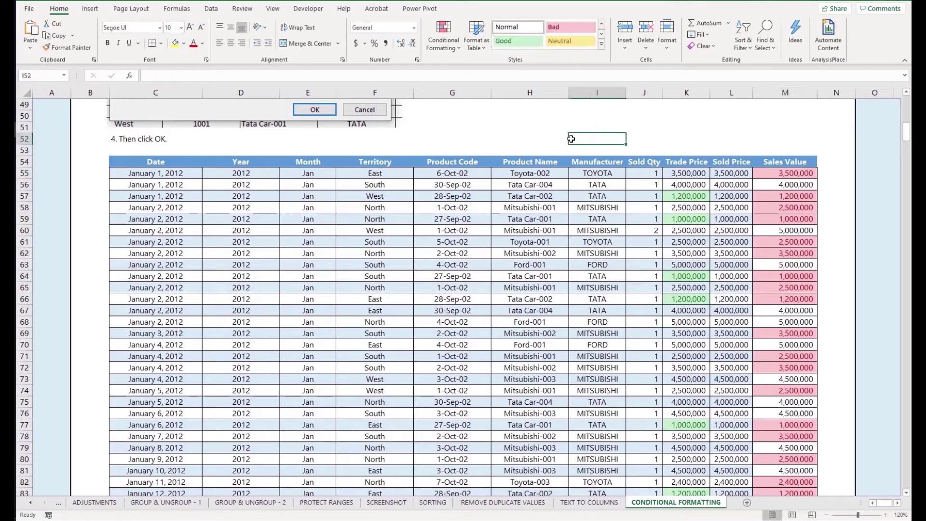
{"action": "key", "text": "Up"}
{"action": "key", "text": "Left"}
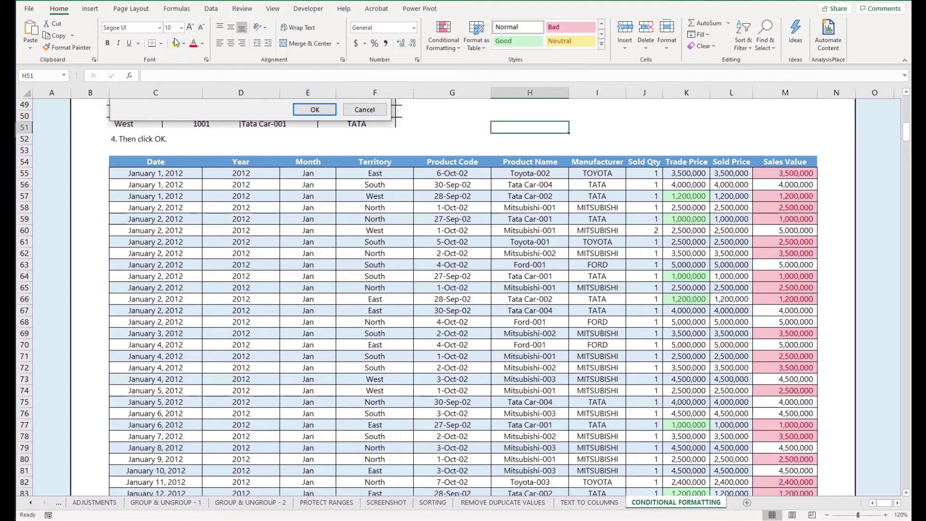
{"action": "left_click", "coordinate": [184, 43]}
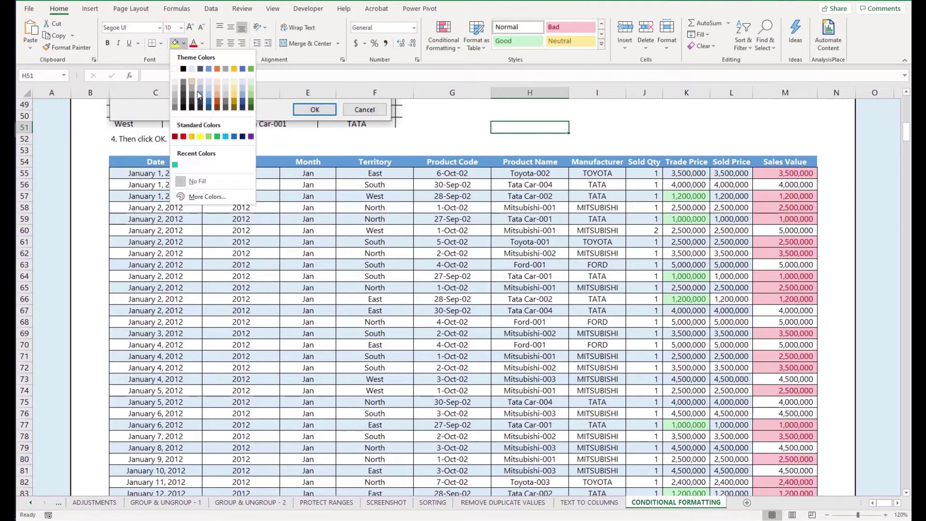
{"action": "left_click", "coordinate": [177, 164]}
Enter the legend label "< $2M" in cell I51 beside the green cell.
{"action": "left_click", "coordinate": [579, 130]}
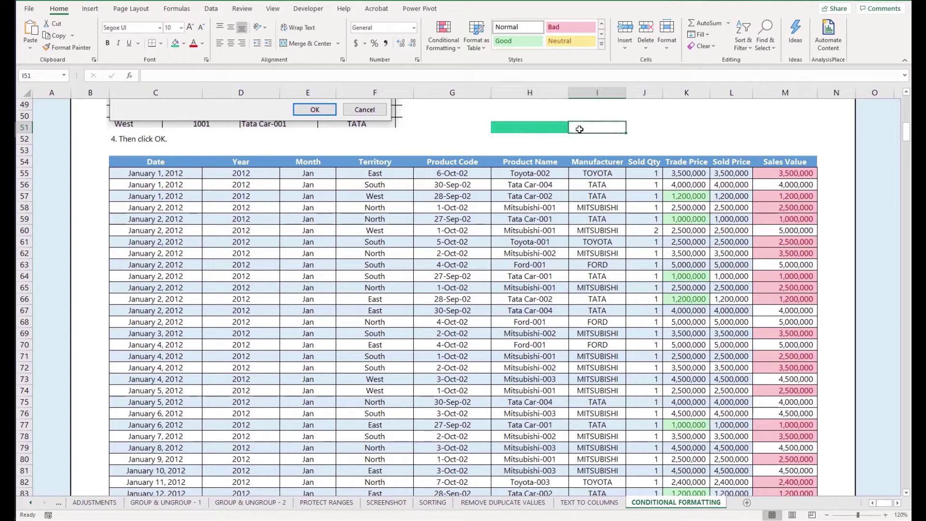
{"action": "type", "text": "'<"}
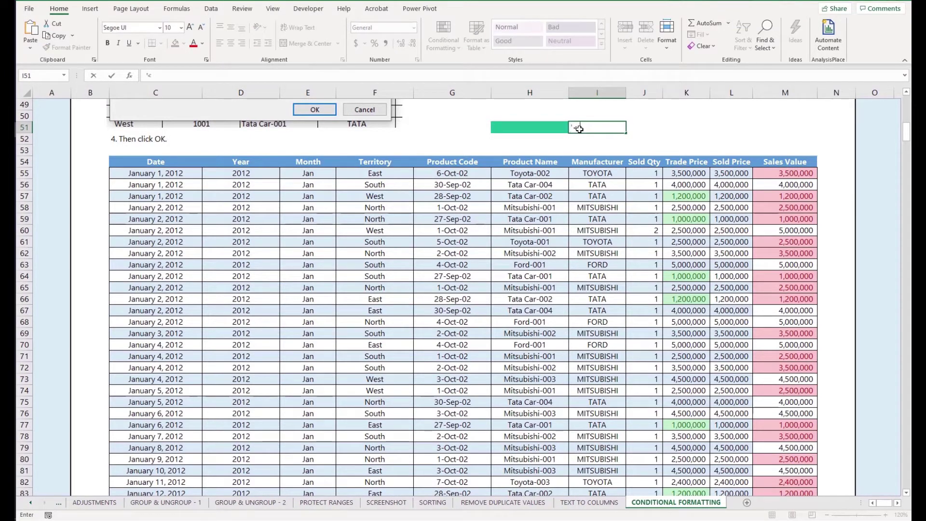
{"action": "type", "text": "$2M"}
{"action": "key", "text": "Return"}
Copy the "< $2M" legend label from I51 to I52 and change the copy to "< $4M".
{"action": "left_click", "coordinate": [579, 129]}
{"action": "key", "text": "ctrl+c"}
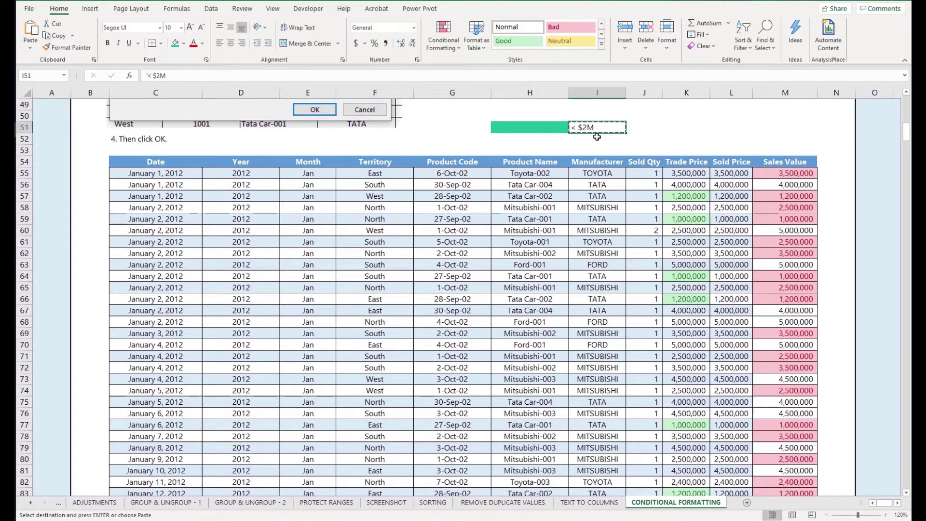
{"action": "left_click", "coordinate": [591, 138]}
{"action": "key", "text": "ctrl+v"}
{"action": "double_click", "coordinate": [591, 138]}
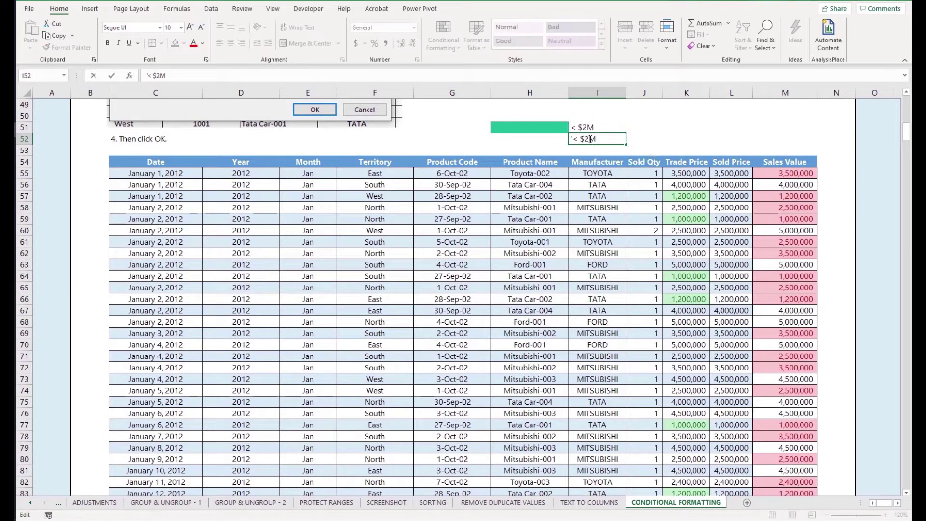
{"action": "key", "text": "BackSpace"}
{"action": "type", "text": "4"}
{"action": "key", "text": "Return"}
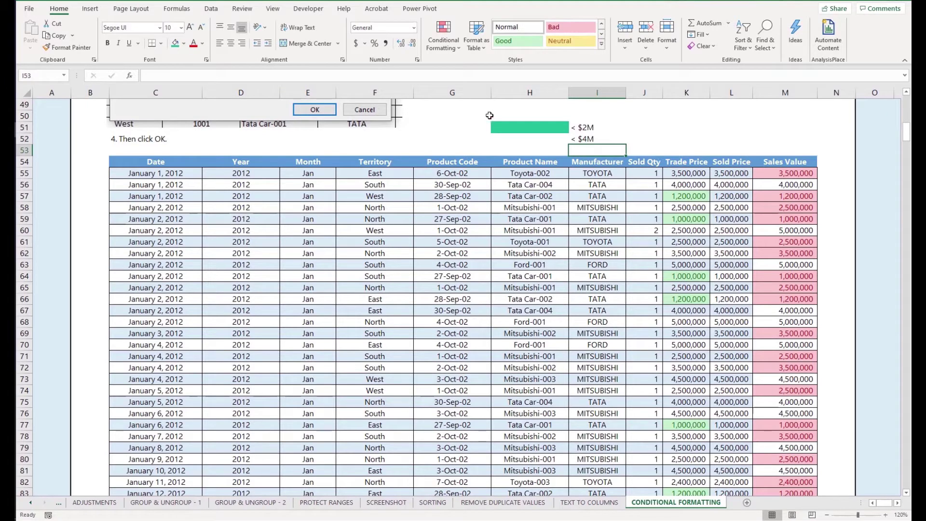
Fill legend cell H52, beside the "< $4M" label, with a light orange theme color.
{"action": "left_click", "coordinate": [517, 143]}
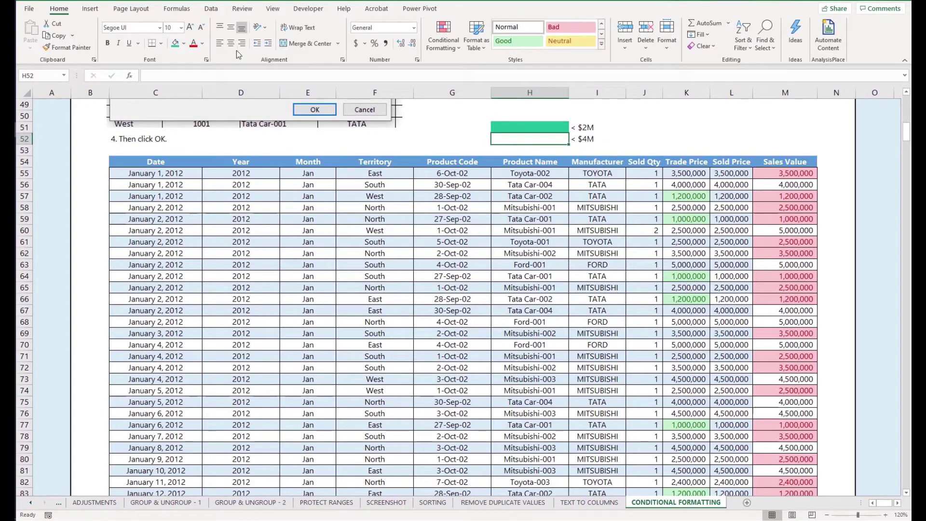
{"action": "left_click", "coordinate": [183, 44]}
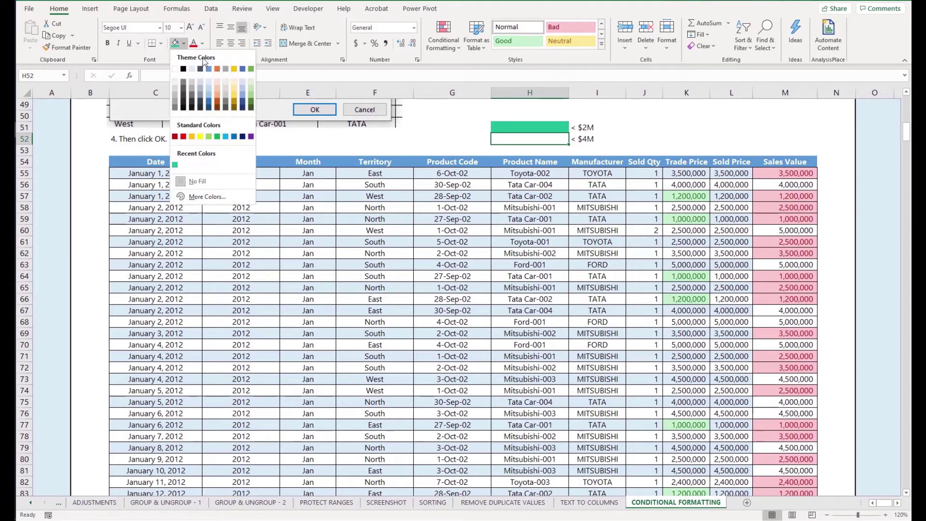
{"action": "left_click", "coordinate": [218, 94]}
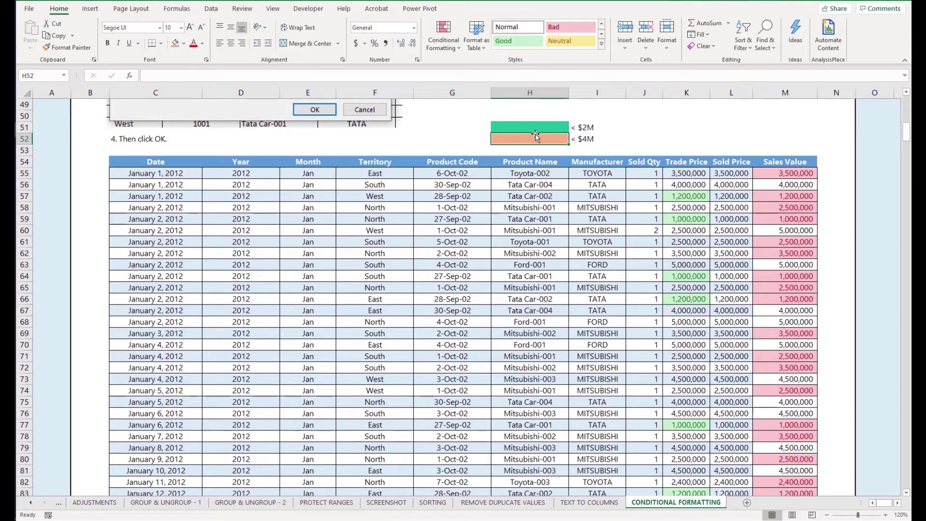
Enter the heading "Legend:" in cell H50 above the color cells and make it bold and underlined.
{"action": "left_click", "coordinate": [509, 132]}
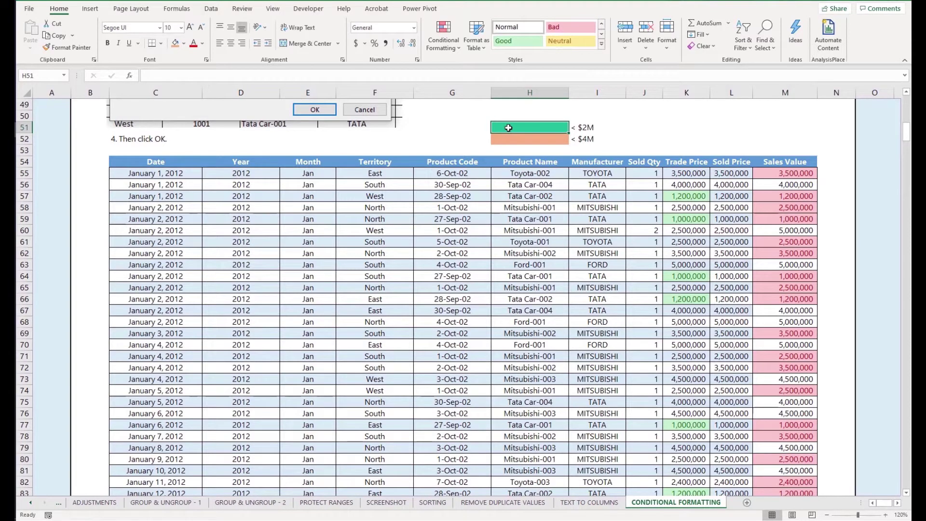
{"action": "left_click", "coordinate": [519, 117]}
{"action": "type", "text": "Le"}
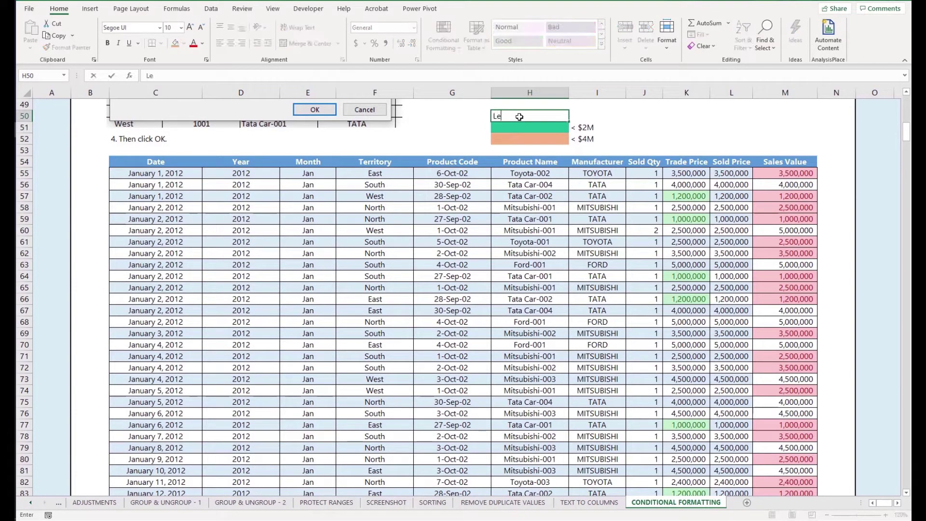
{"action": "type", "text": "gend:"}
{"action": "key", "text": "ctrl+Return"}
{"action": "key", "text": "ctrl+b"}
{"action": "key", "text": "ctrl+u"}
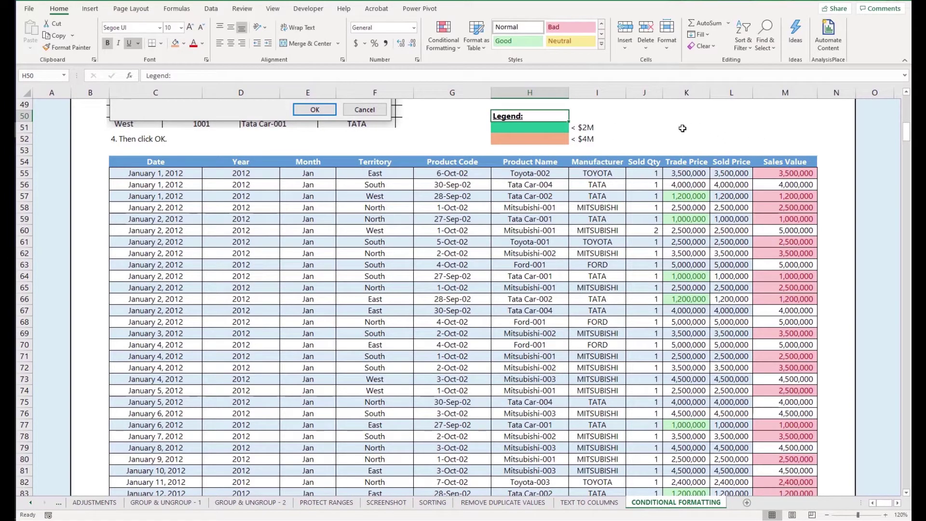
{"action": "left_click", "coordinate": [683, 128]}
{"action": "left_click_drag", "start_coordinate": [687, 196], "coordinate": [690, 253]}
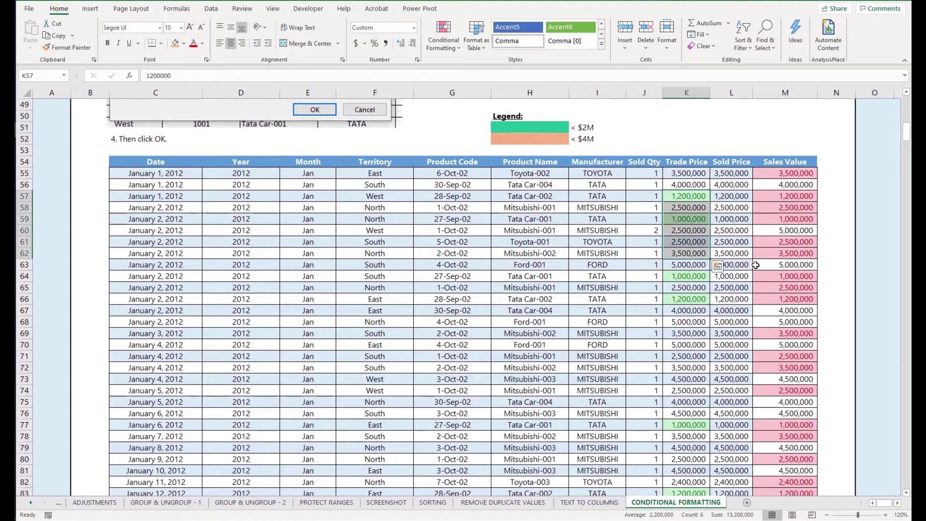
{"action": "left_click_drag", "start_coordinate": [763, 205], "coordinate": [767, 226]}
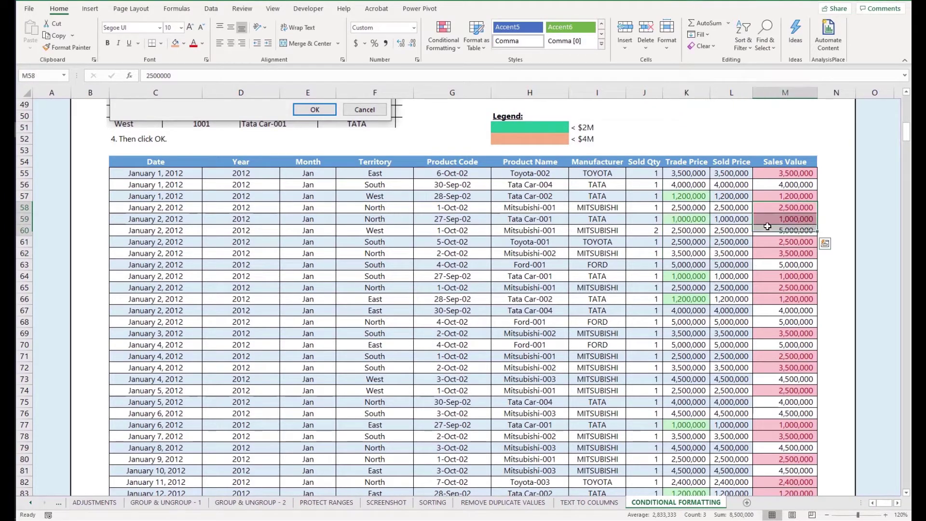
Clear the whole legend by copying blank cell J51 over the range H50:I52.
{"action": "left_click", "coordinate": [630, 128]}
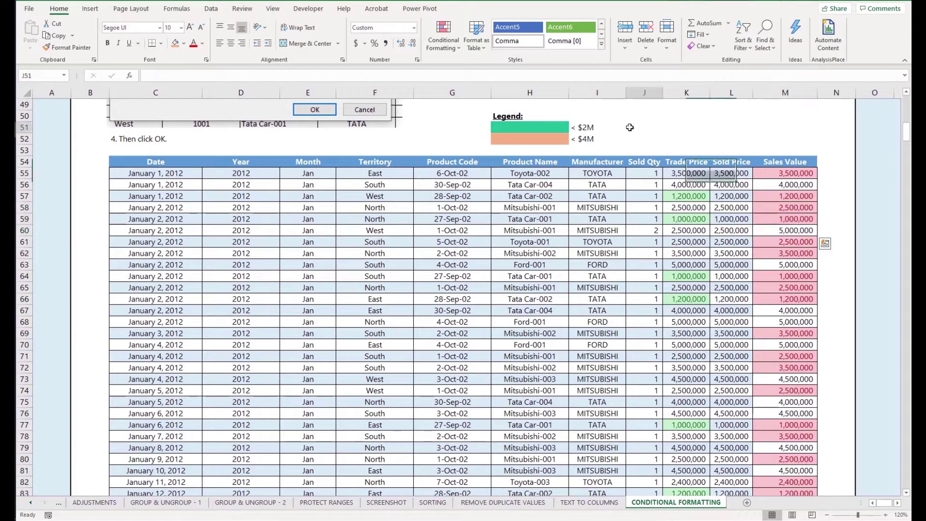
{"action": "key", "text": "ctrl+c"}
{"action": "left_click_drag", "start_coordinate": [512, 117], "coordinate": [602, 140]}
{"action": "key", "text": "ctrl+v"}
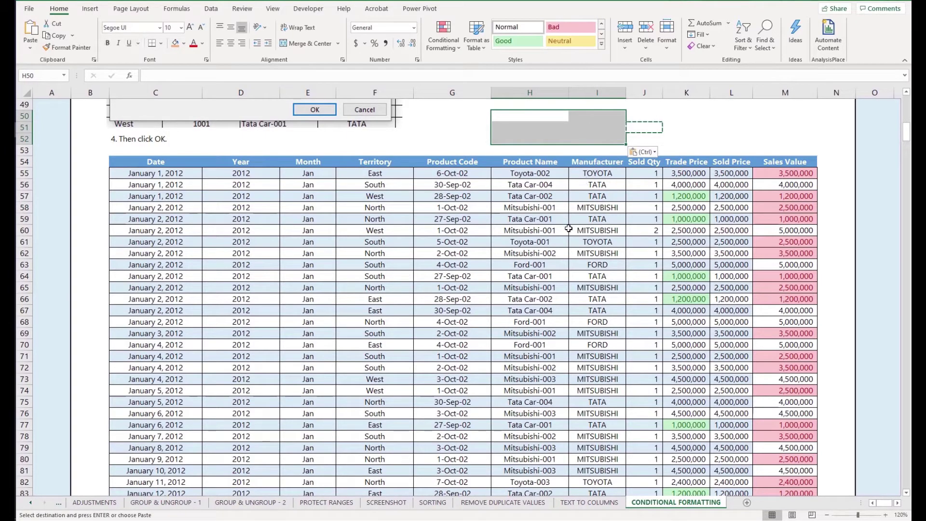
{"action": "key", "text": "Escape"}
Read the Example #2 - Icon Sets description and its conditions for the checkmark, exclamation mark and X below the sales table.
{"action": "left_click", "coordinate": [307, 220]}
{"action": "scroll", "coordinate": [308, 226], "scroll_direction": "down", "scroll_amount": 20}
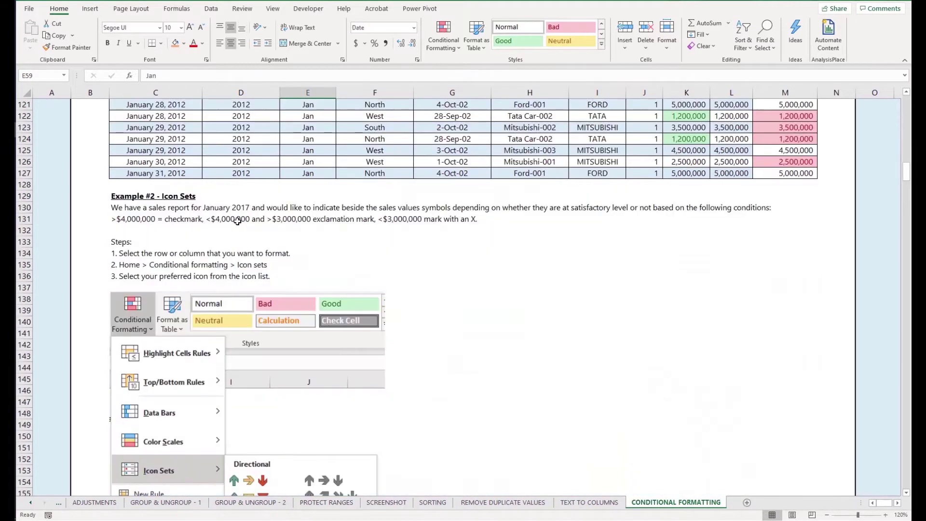
{"action": "left_click", "coordinate": [193, 200]}
{"action": "scroll", "coordinate": [219, 231], "scroll_direction": "down", "scroll_amount": 2}
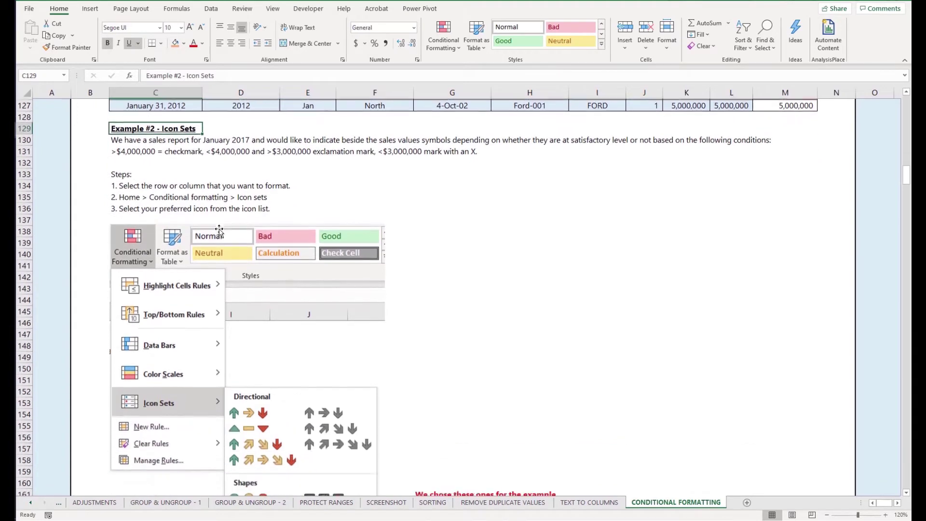
{"action": "left_click", "coordinate": [196, 140]}
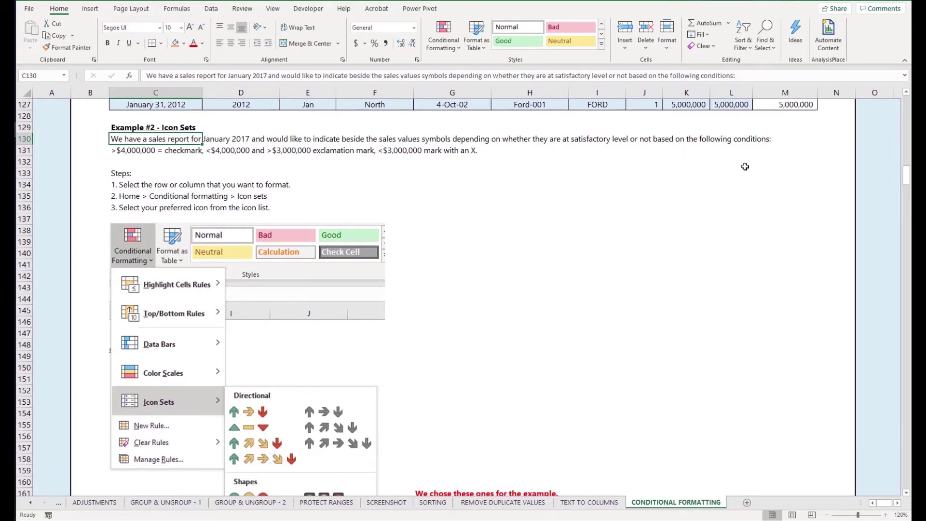
{"action": "scroll", "coordinate": [743, 167], "scroll_direction": "up", "scroll_amount": 1}
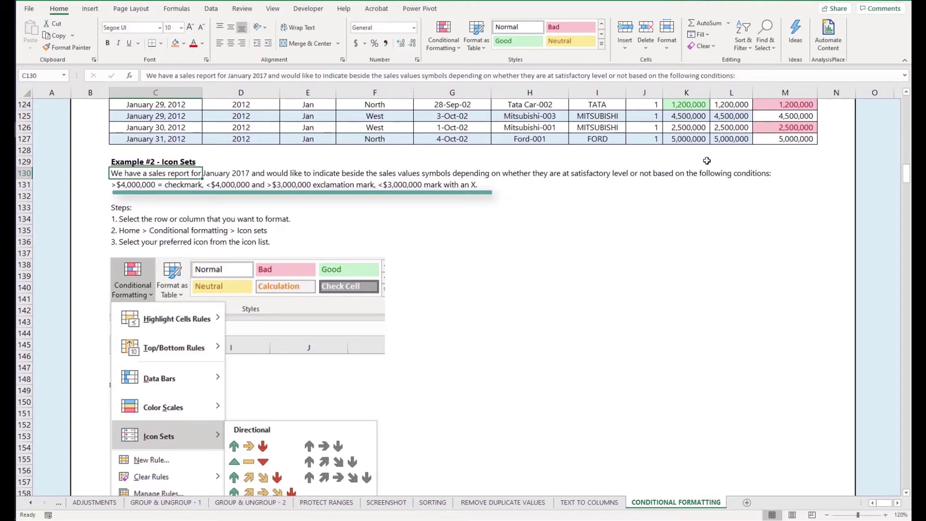
{"action": "left_click", "coordinate": [757, 171]}
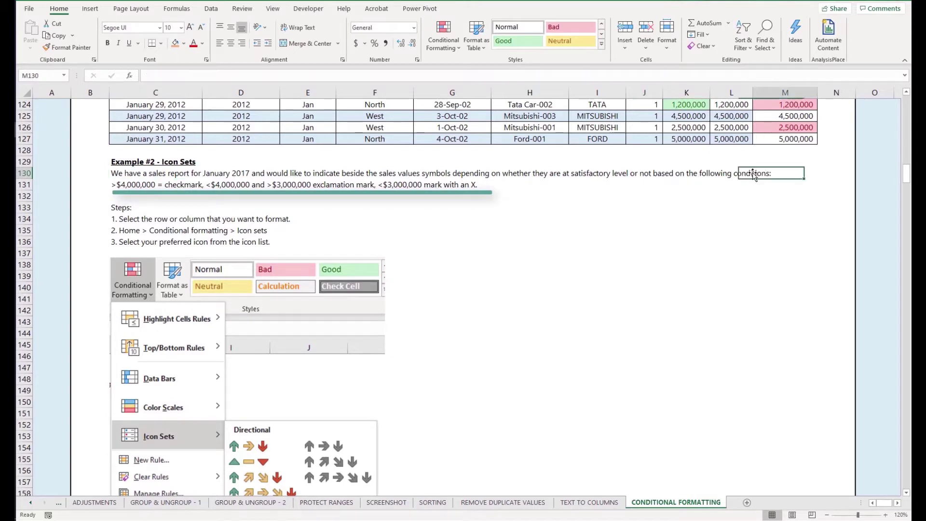
{"action": "left_click", "coordinate": [154, 177]}
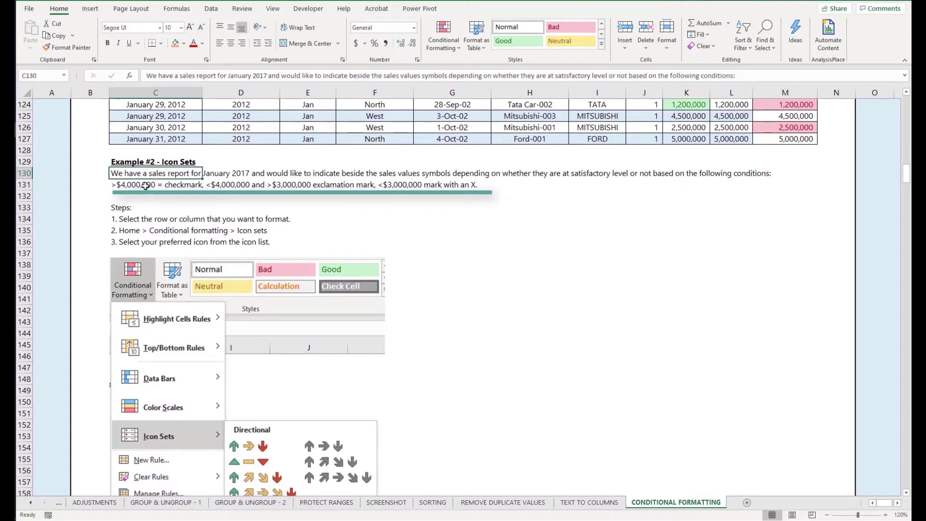
{"action": "left_click", "coordinate": [145, 187]}
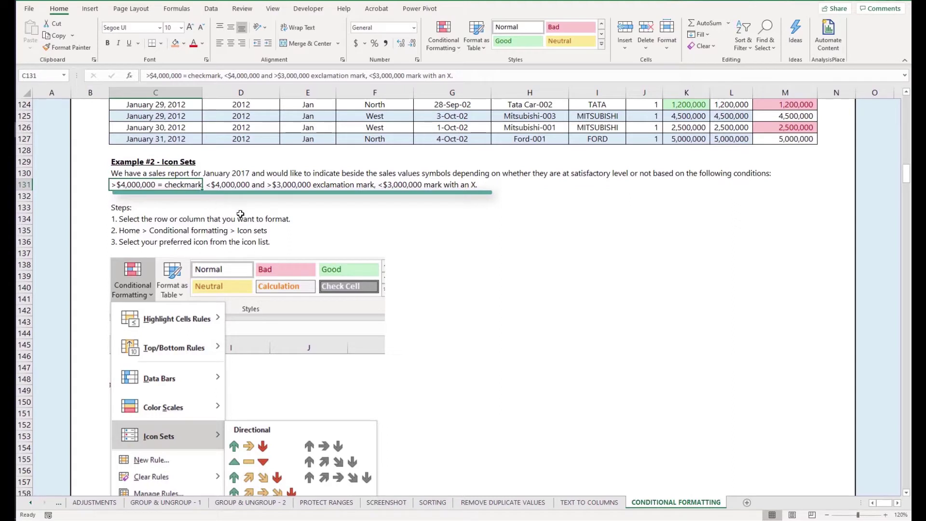
{"action": "scroll", "coordinate": [538, 213], "scroll_direction": "up", "scroll_amount": 1}
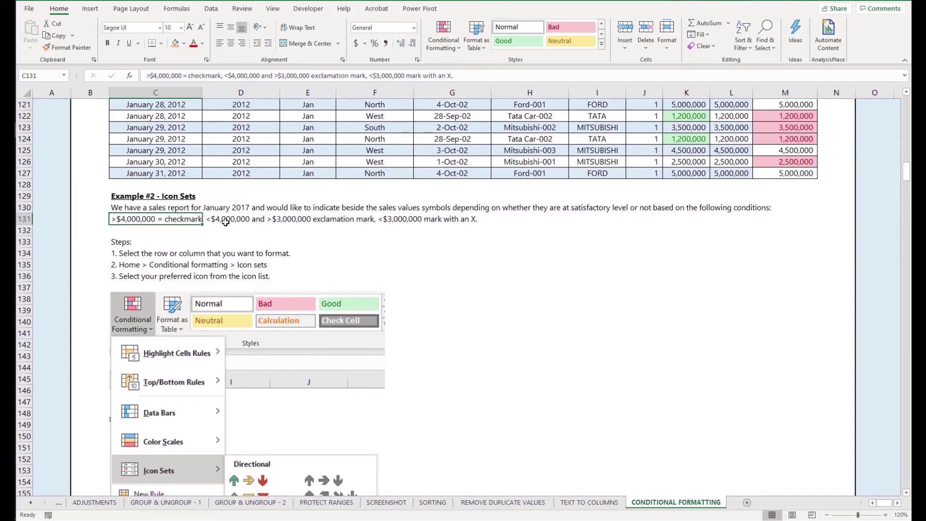
{"action": "left_click", "coordinate": [292, 220]}
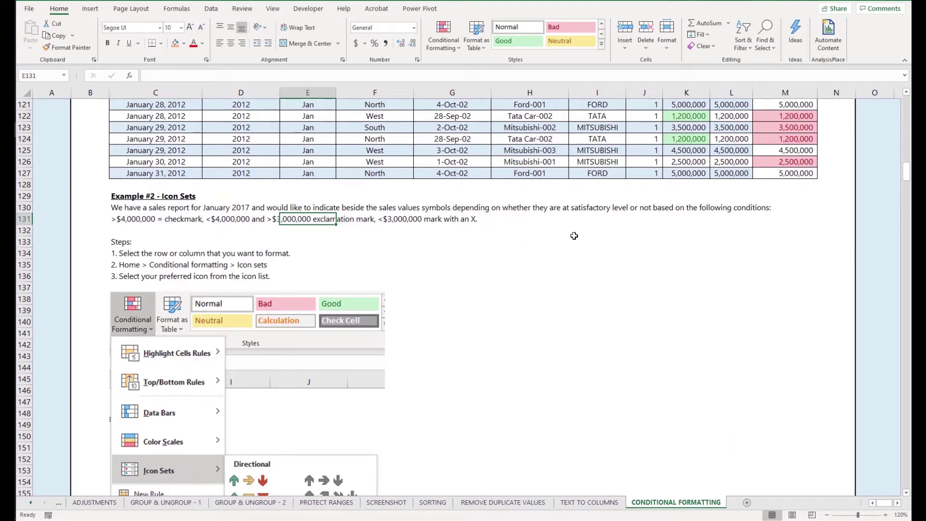
{"action": "left_click_drag", "start_coordinate": [743, 219], "coordinate": [123, 210]}
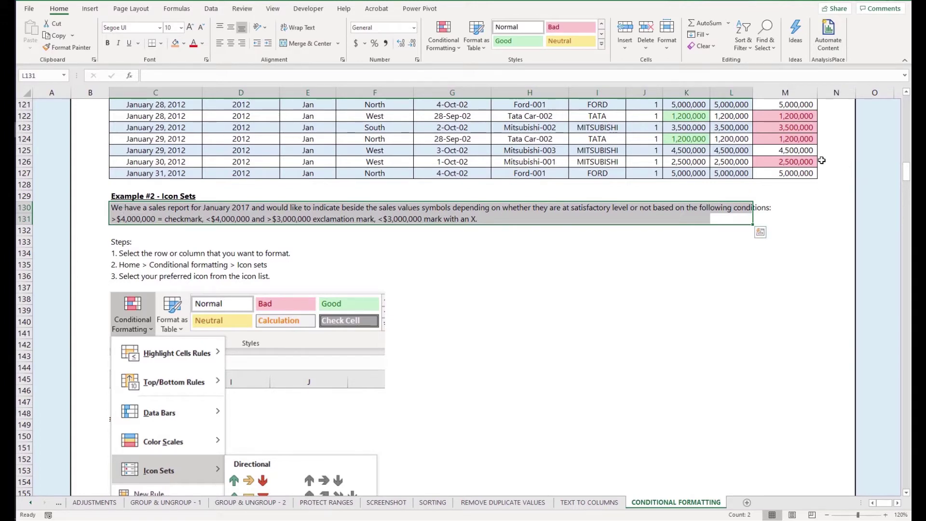
{"action": "left_click_drag", "start_coordinate": [814, 161], "coordinate": [697, 160]}
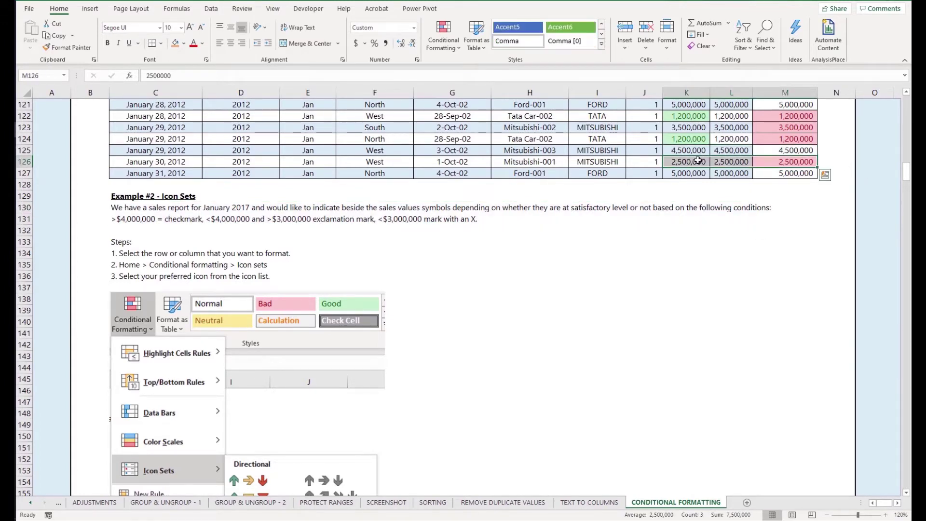
Review the icon set steps and the reference picture of the Conditional Formatting options, down to the Indicators group chosen for the example.
{"action": "scroll", "coordinate": [428, 254], "scroll_direction": "down", "scroll_amount": 3}
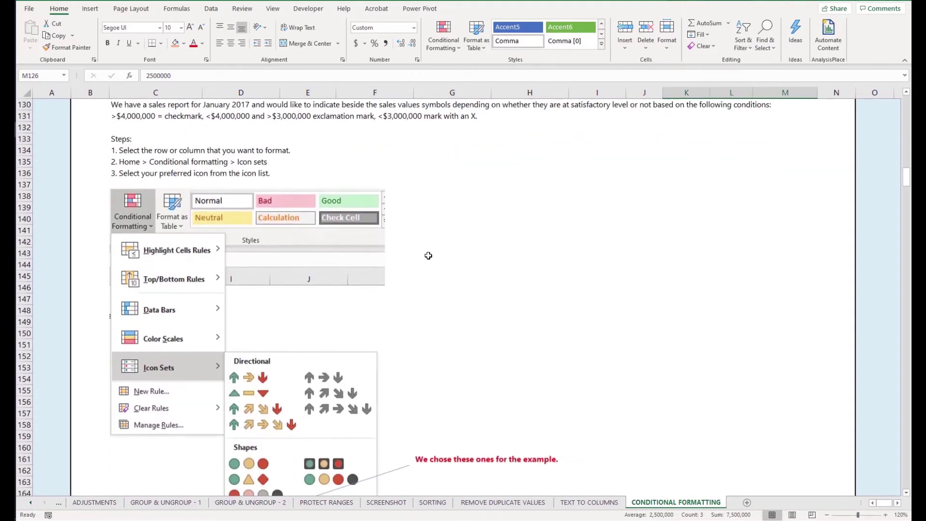
{"action": "scroll", "coordinate": [424, 270], "scroll_direction": "down", "scroll_amount": 3}
{"action": "scroll", "coordinate": [421, 285], "scroll_direction": "up", "scroll_amount": 3}
{"action": "scroll", "coordinate": [370, 283], "scroll_direction": "up", "scroll_amount": 3}
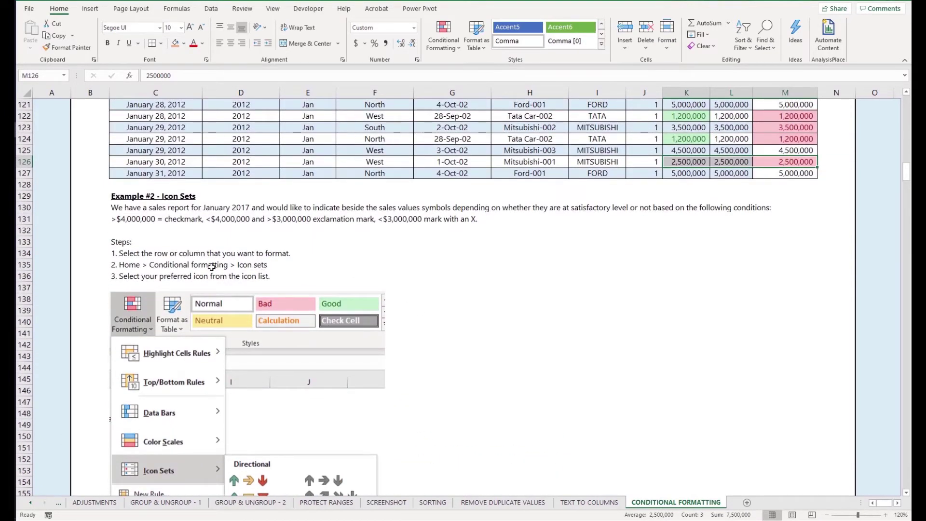
{"action": "left_click", "coordinate": [135, 243]}
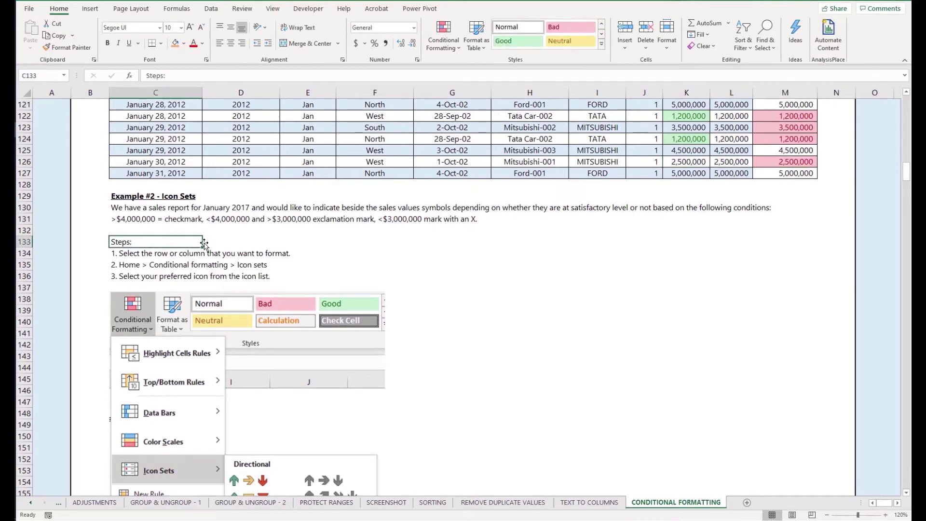
{"action": "scroll", "coordinate": [204, 245], "scroll_direction": "down", "scroll_amount": 1}
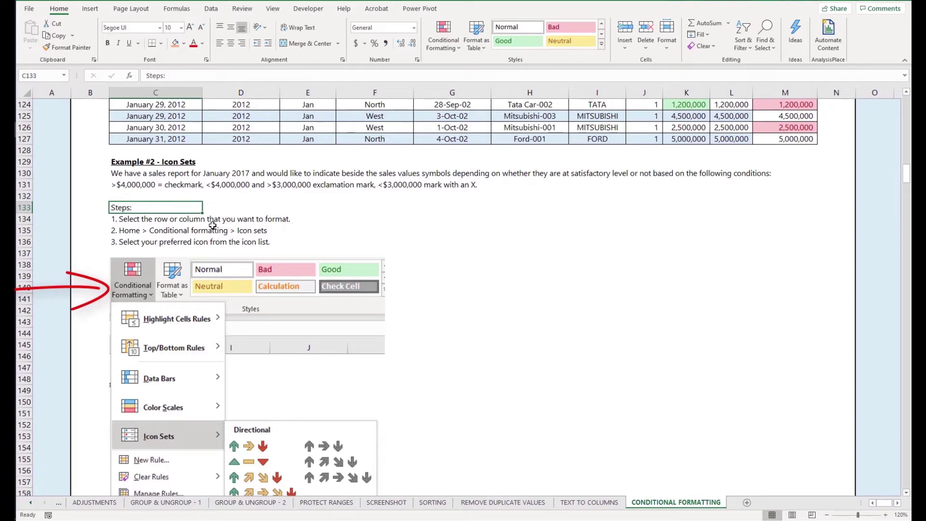
{"action": "left_click", "coordinate": [212, 225]}
{"action": "left_click", "coordinate": [177, 222]}
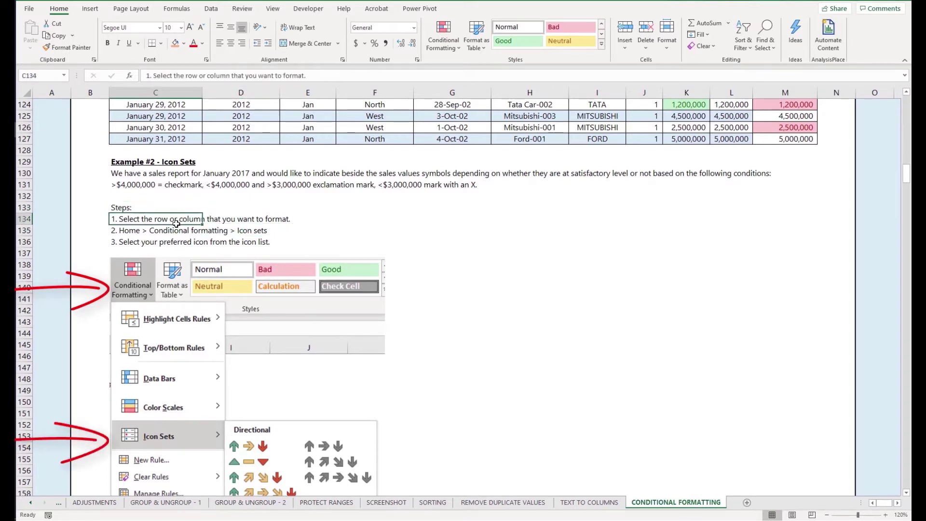
{"action": "left_click", "coordinate": [143, 235]}
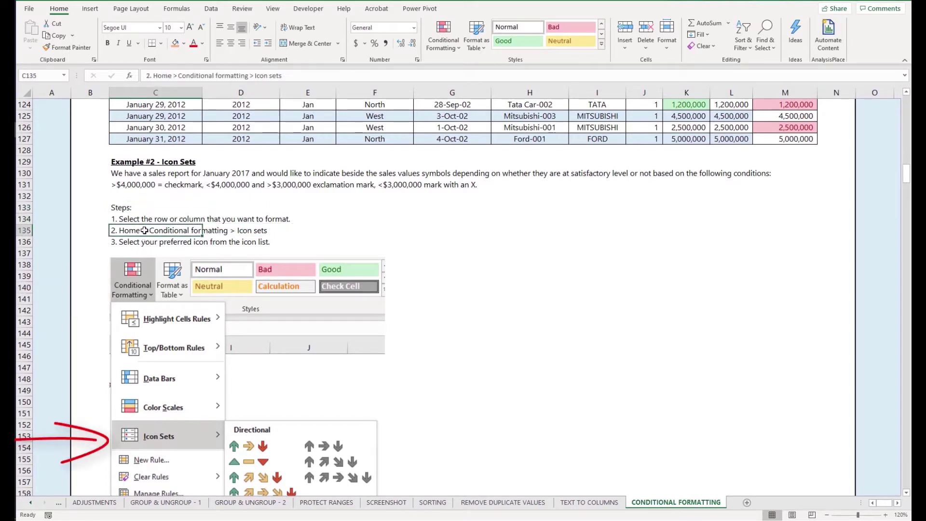
{"action": "scroll", "coordinate": [285, 239], "scroll_direction": "down", "scroll_amount": 1}
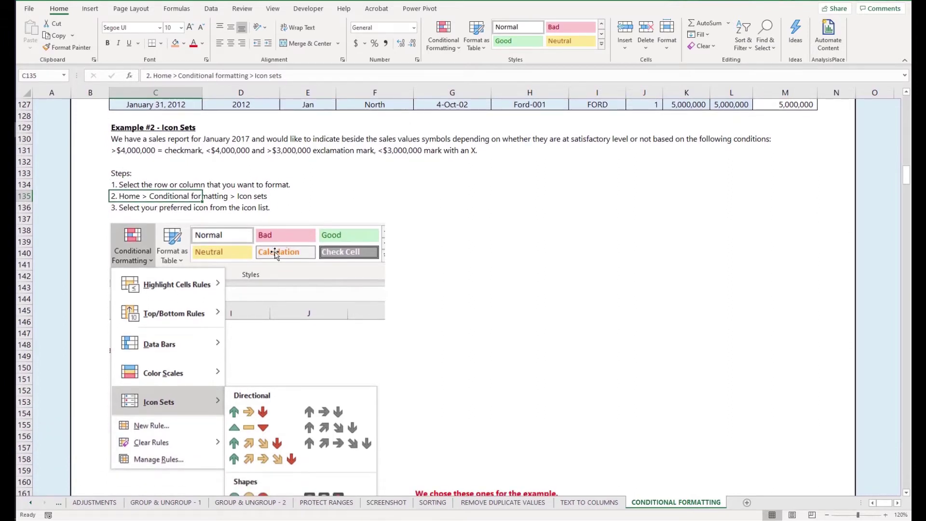
{"action": "scroll", "coordinate": [171, 308], "scroll_direction": "down", "scroll_amount": 2}
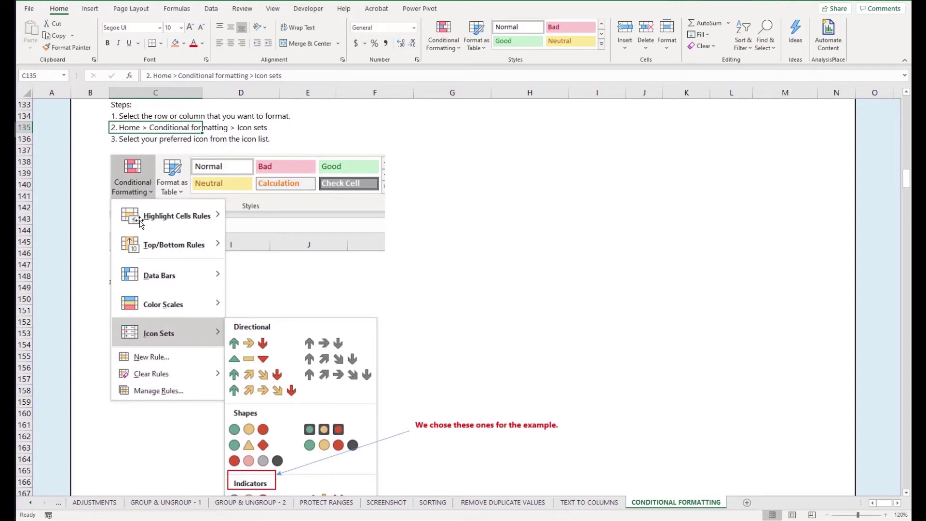
{"action": "left_click", "coordinate": [142, 195]}
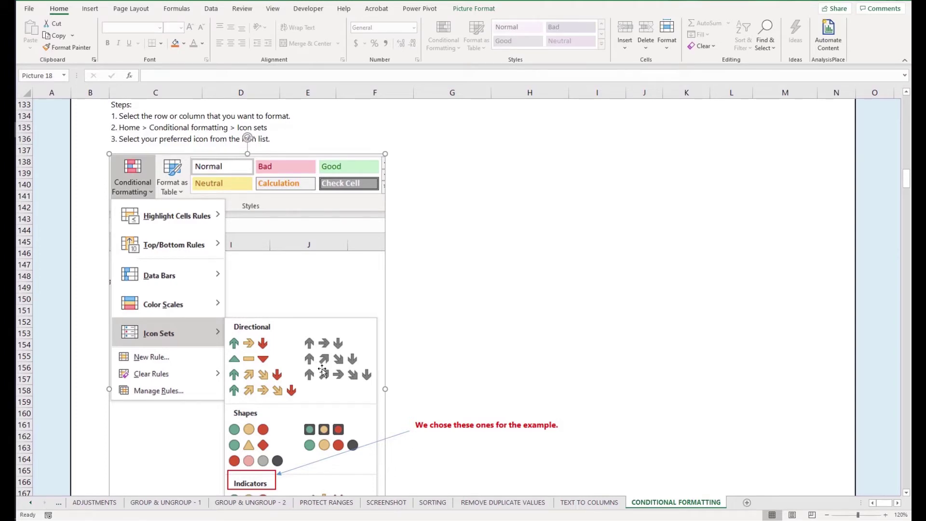
{"action": "scroll", "coordinate": [324, 376], "scroll_direction": "down", "scroll_amount": 1}
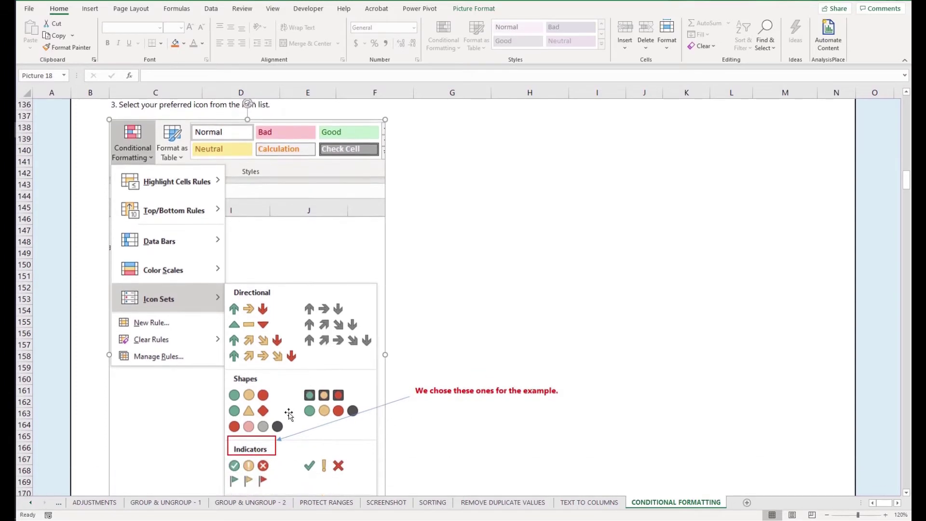
{"action": "scroll", "coordinate": [449, 323], "scroll_direction": "down", "scroll_amount": 1}
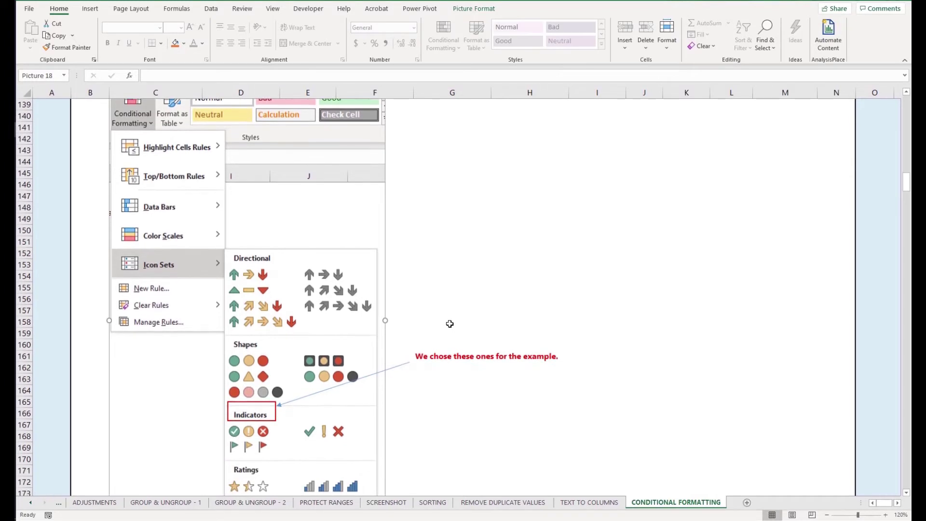
Review steps 4 and 5 of the icon set instructions with their Rules Manager and Edit Formatting Rule reference pictures, down to the formatted table.
{"action": "scroll", "coordinate": [444, 329], "scroll_direction": "down", "scroll_amount": 2}
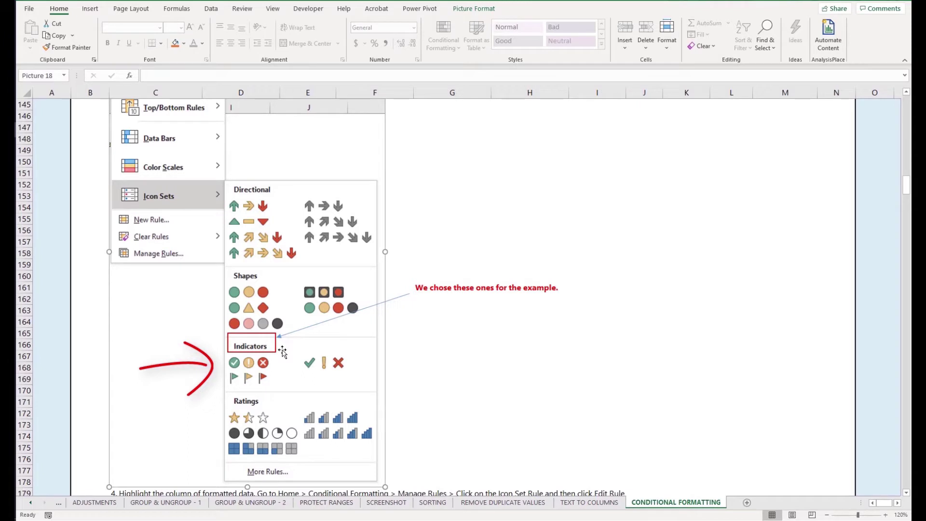
{"action": "left_click", "coordinate": [482, 361]}
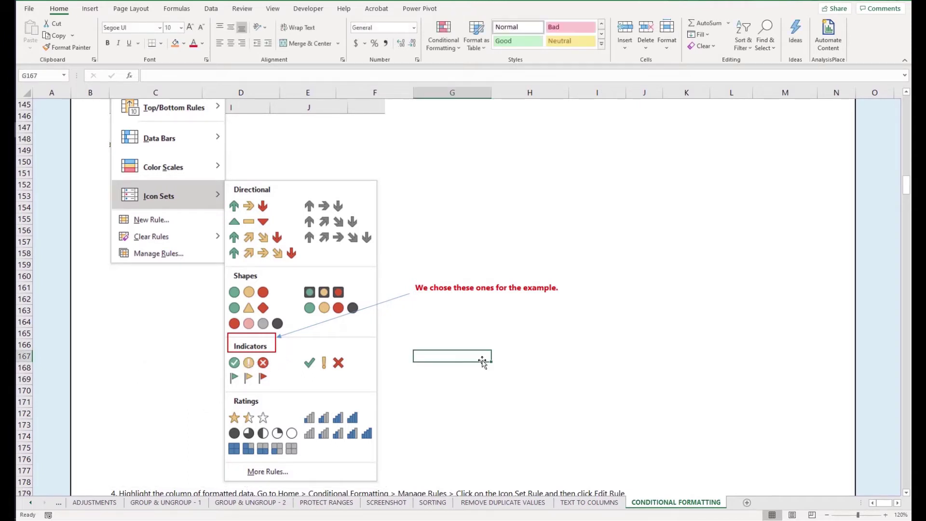
{"action": "scroll", "coordinate": [482, 360], "scroll_direction": "down", "scroll_amount": 5}
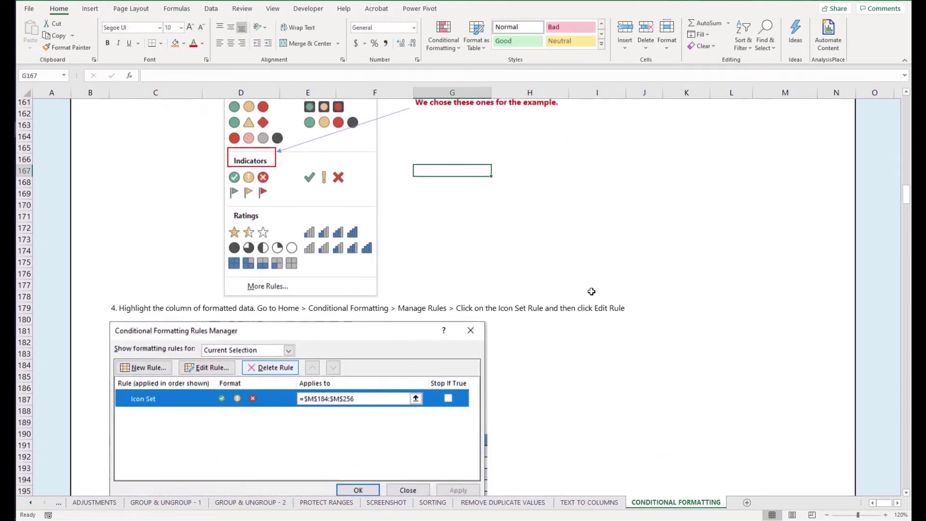
{"action": "scroll", "coordinate": [592, 291], "scroll_direction": "down", "scroll_amount": 4}
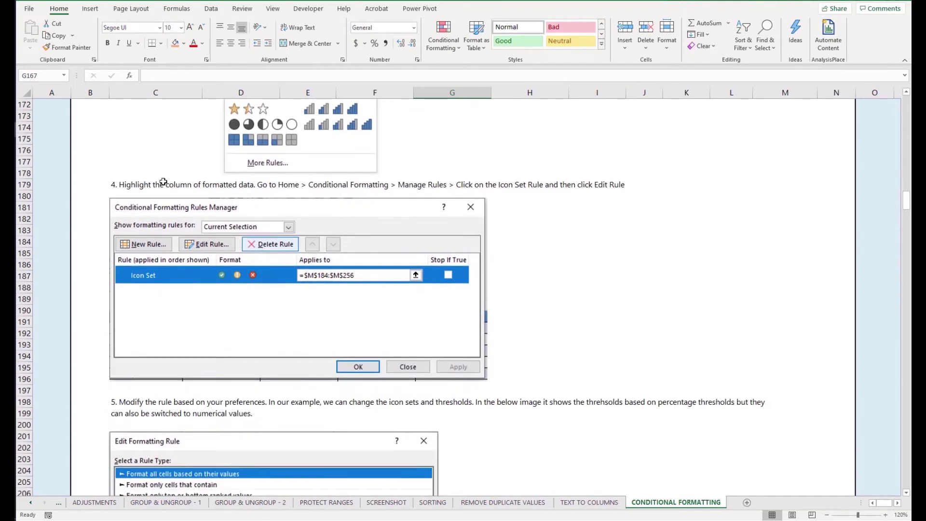
{"action": "left_click", "coordinate": [139, 185]}
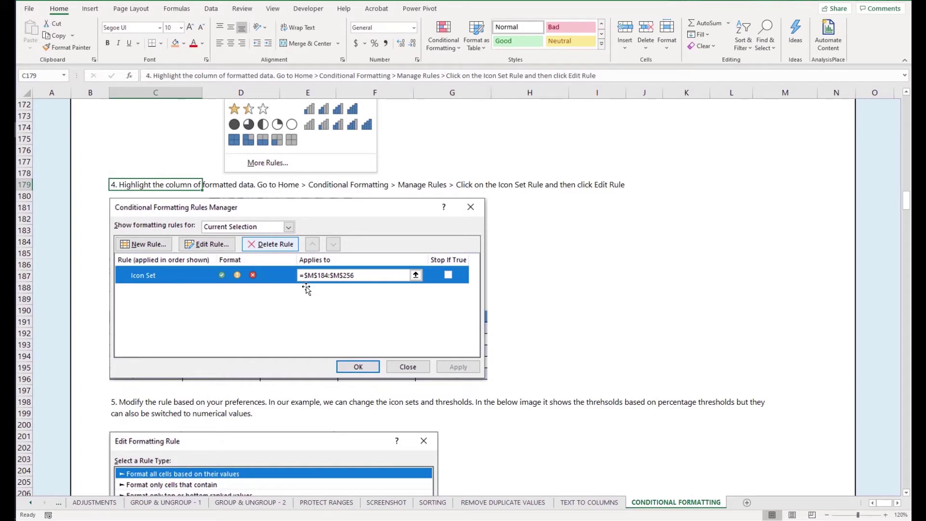
{"action": "scroll", "coordinate": [306, 288], "scroll_direction": "down", "scroll_amount": 1}
{"action": "scroll", "coordinate": [379, 357], "scroll_direction": "down", "scroll_amount": 2}
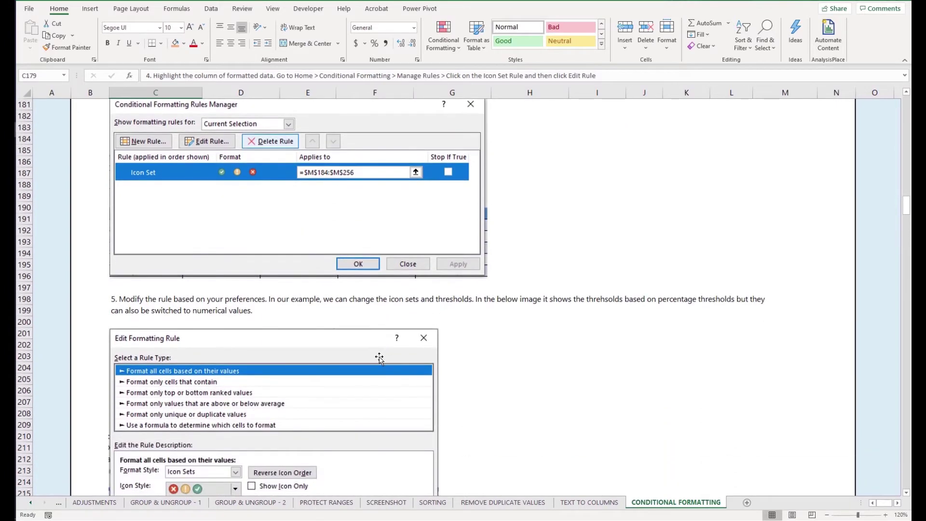
{"action": "scroll", "coordinate": [380, 358], "scroll_direction": "down", "scroll_amount": 4}
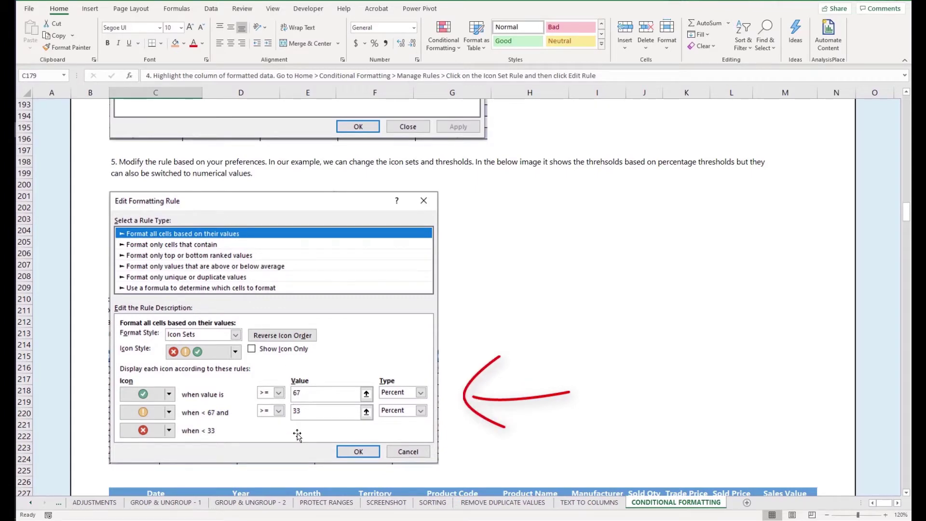
{"action": "scroll", "coordinate": [307, 411], "scroll_direction": "down", "scroll_amount": 1}
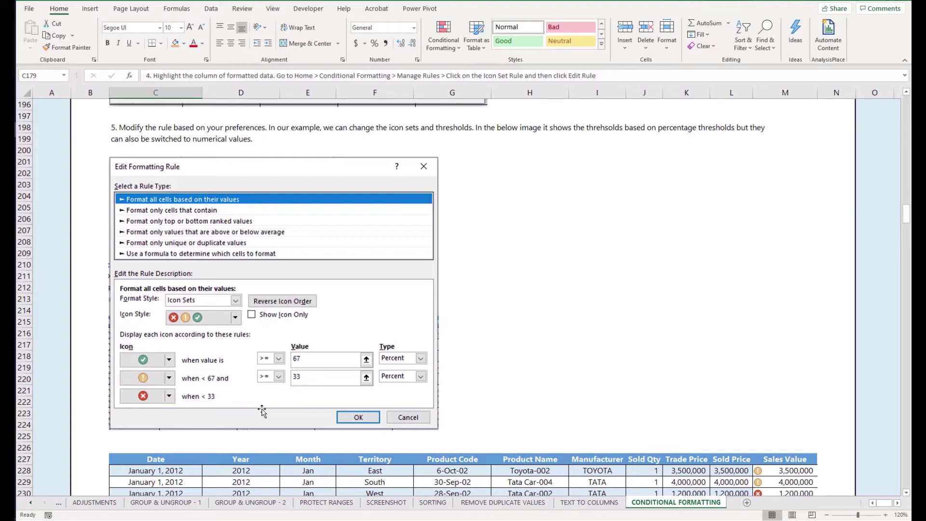
{"action": "scroll", "coordinate": [484, 415], "scroll_direction": "down", "scroll_amount": 2}
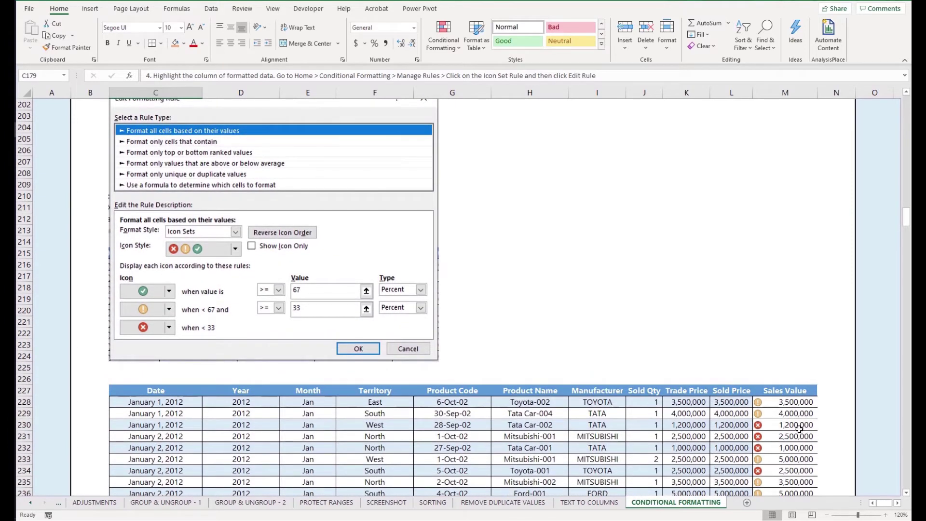
Select the Sales Value column of the icon set table, from header M227 down to M300.
{"action": "left_click", "coordinate": [797, 421]}
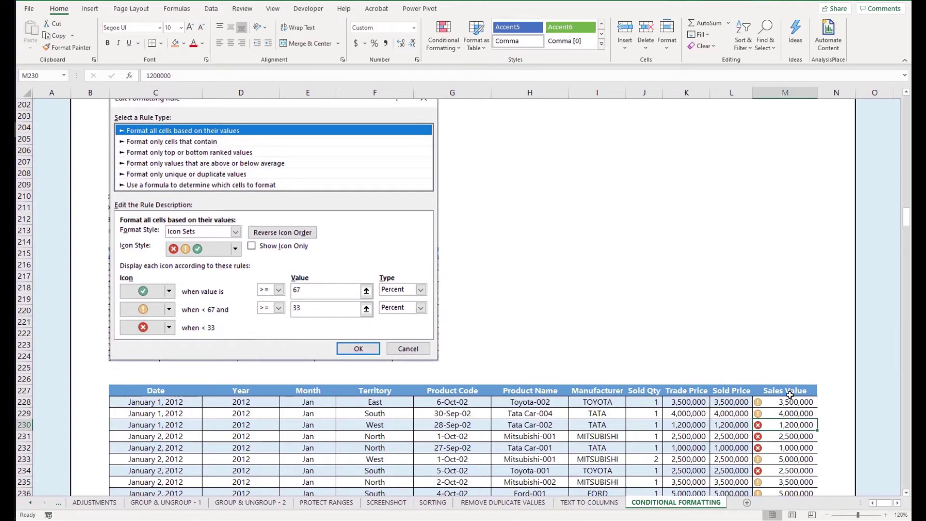
{"action": "left_click", "coordinate": [790, 392]}
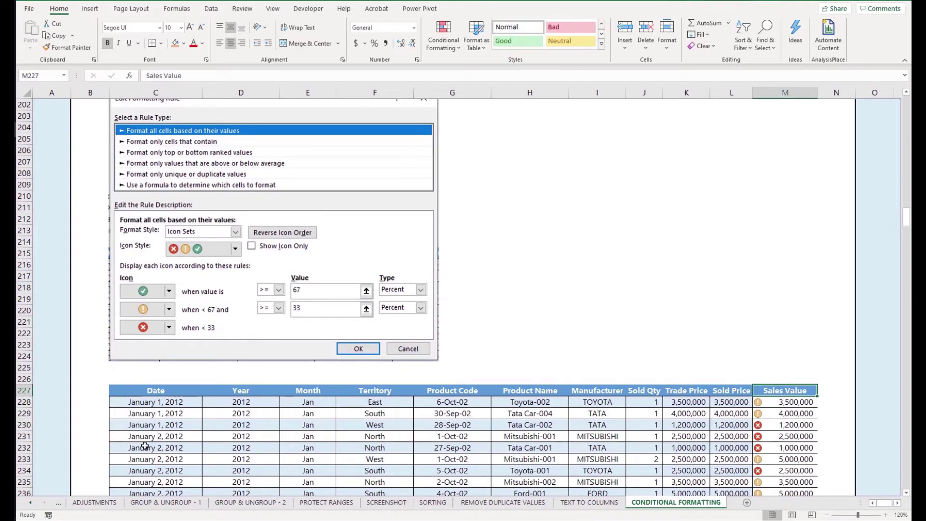
{"action": "key", "text": "ctrl+shift+Down"}
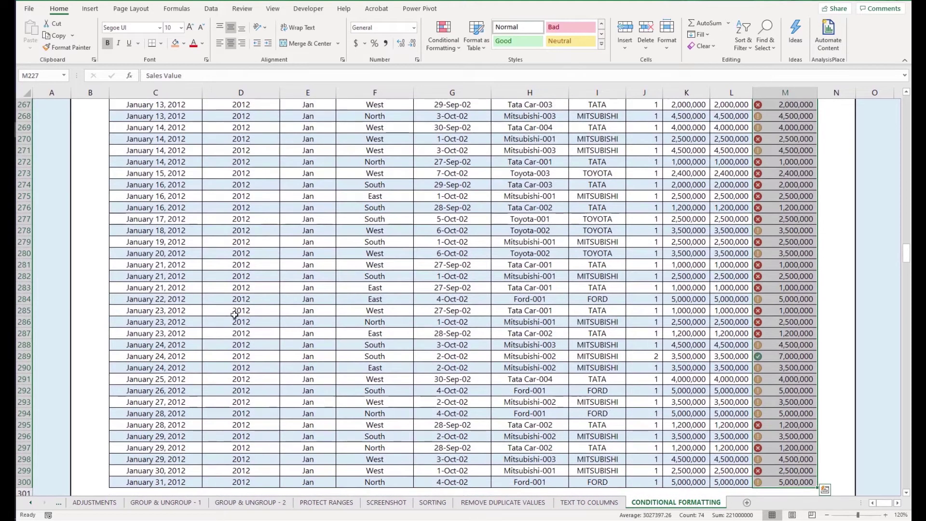
{"action": "scroll", "coordinate": [242, 303], "scroll_direction": "up", "scroll_amount": 18}
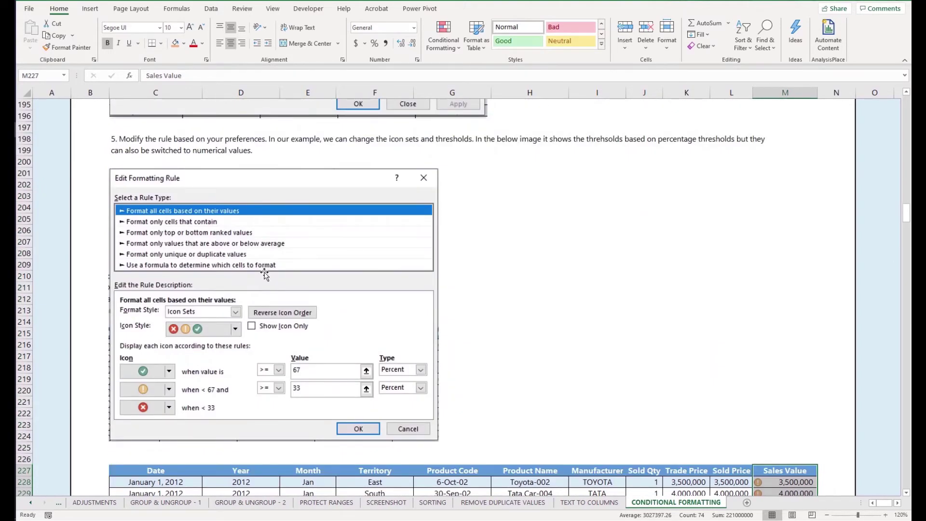
{"action": "scroll", "coordinate": [269, 288], "scroll_direction": "down", "scroll_amount": 2}
{"action": "scroll", "coordinate": [269, 288], "scroll_direction": "down", "scroll_amount": 5}
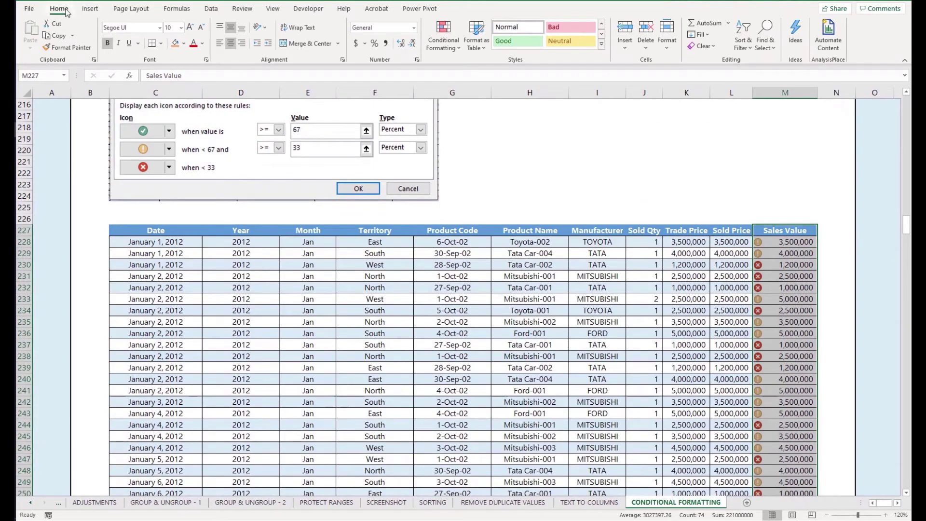
Apply the circled checkmark, exclamation mark and X icon set from Indicators to the selected Sales Value column.
{"action": "left_click", "coordinate": [436, 49]}
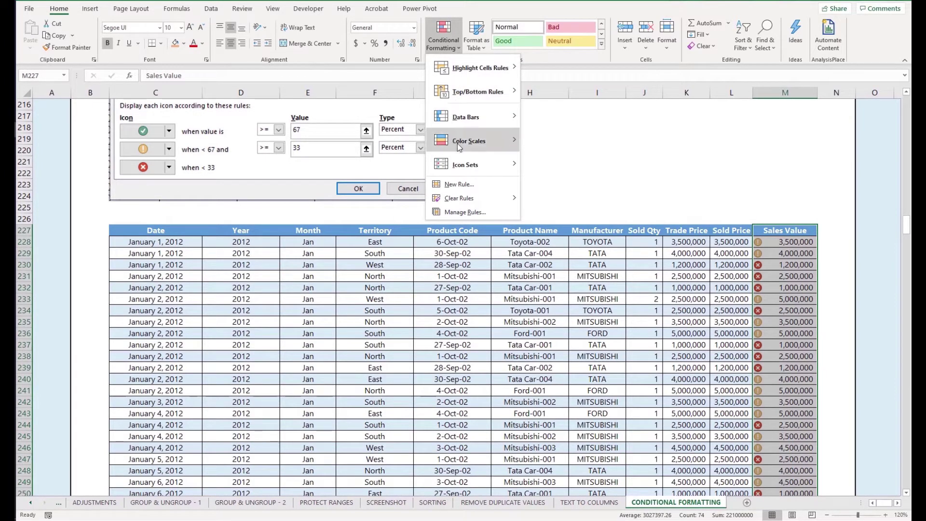
{"action": "mouse_move", "coordinate": [455, 167]}
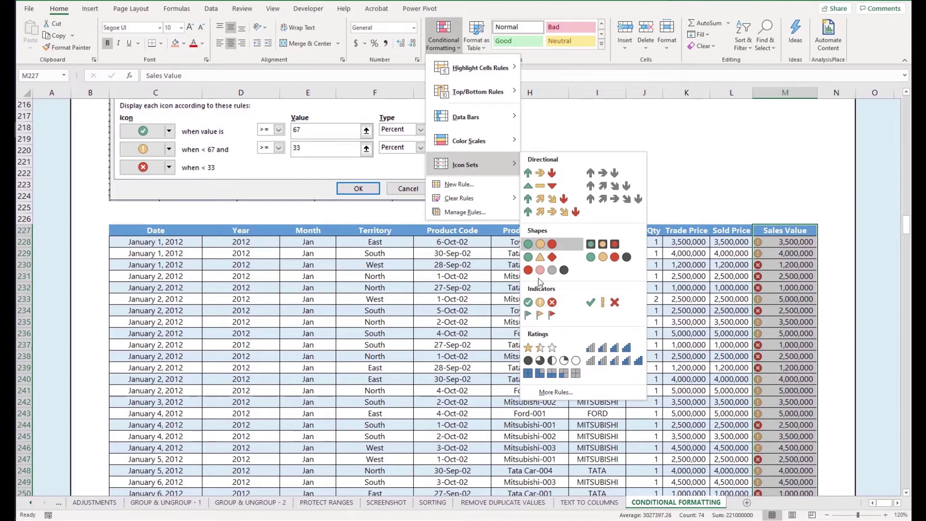
{"action": "left_click", "coordinate": [537, 303]}
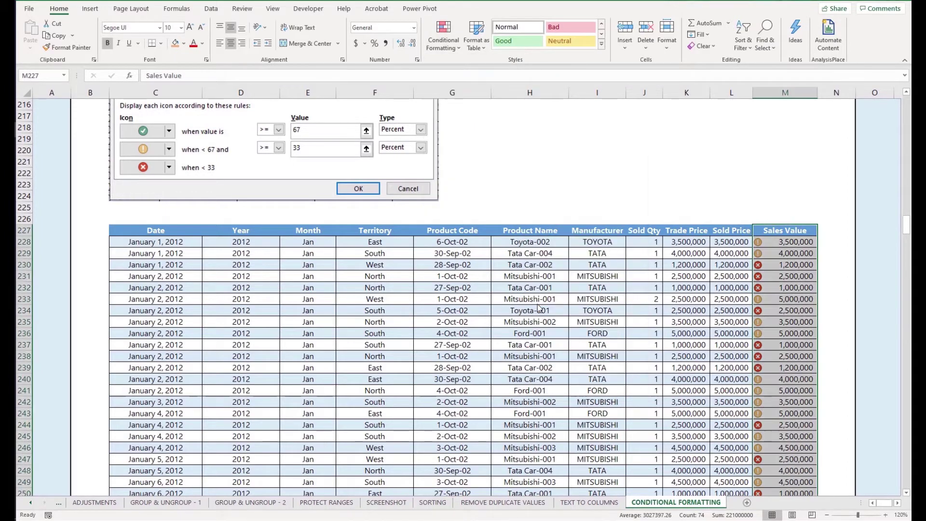
{"action": "left_click", "coordinate": [448, 50]}
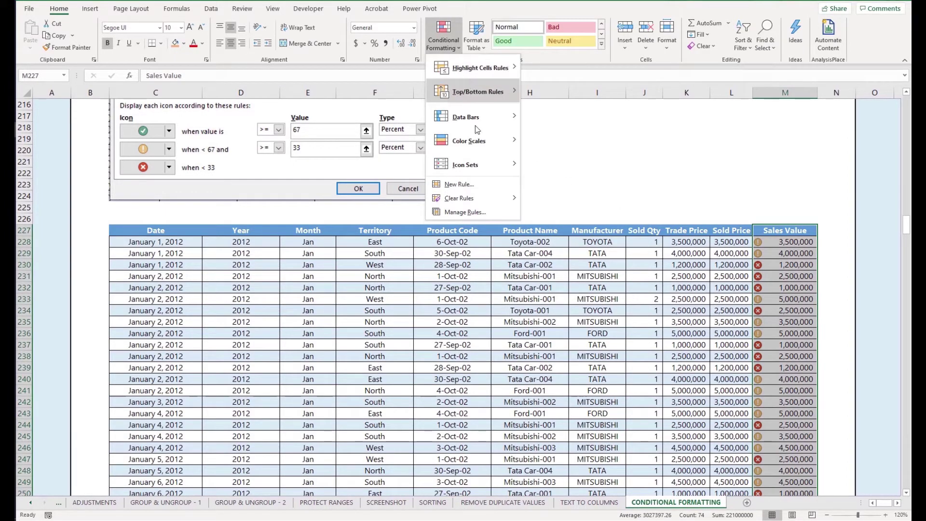
{"action": "left_click", "coordinate": [486, 182]}
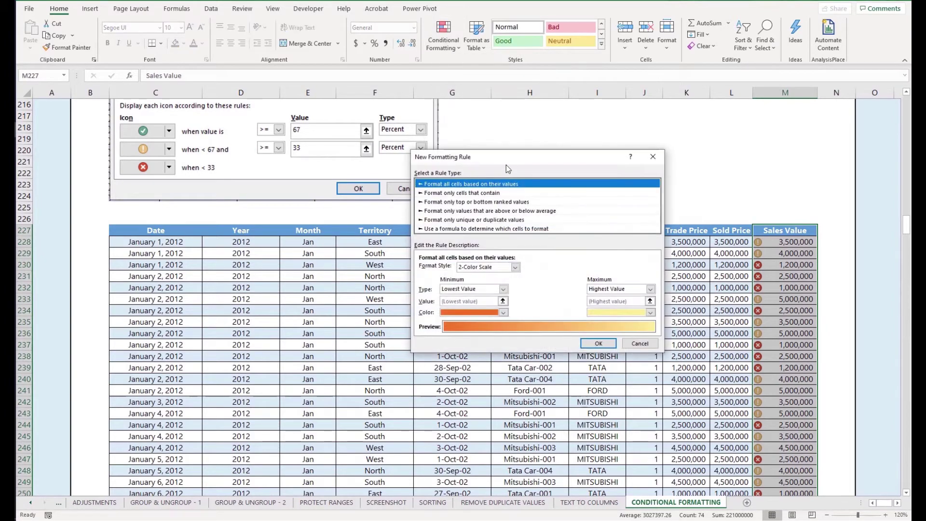
{"action": "left_click", "coordinate": [652, 156]}
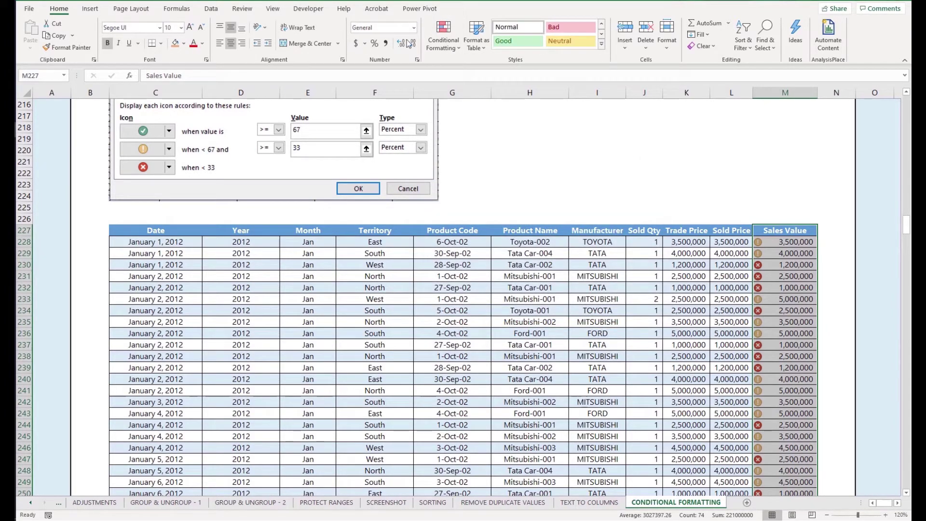
Clear the conditional formatting rules from the entire sheet.
{"action": "left_click", "coordinate": [447, 41]}
{"action": "mouse_move", "coordinate": [481, 197]}
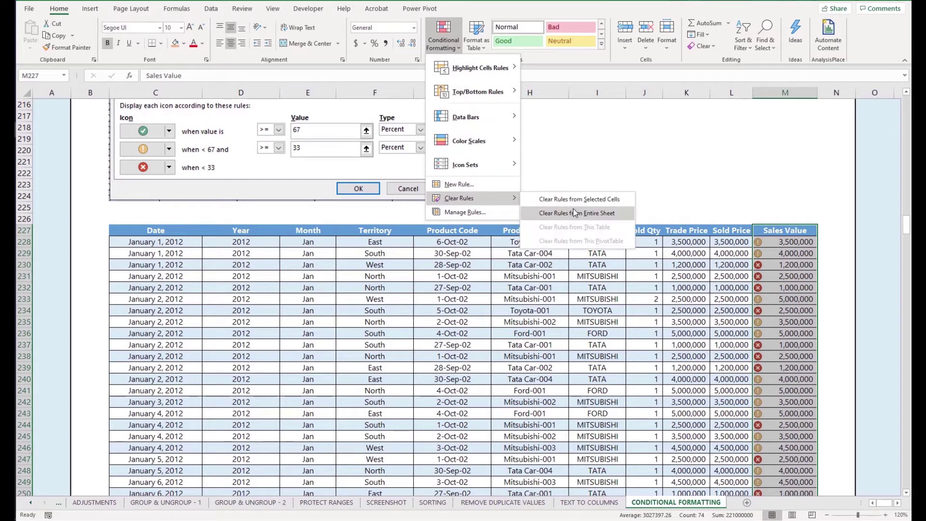
{"action": "left_click", "coordinate": [575, 213]}
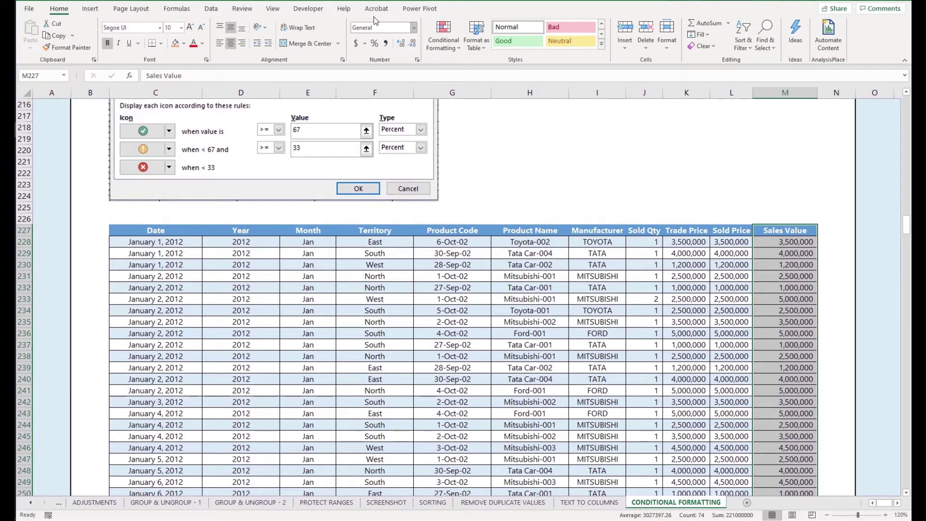
Add the circled Indicators icon set to the cleared Sales Value cells M227:M300.
{"action": "left_click", "coordinate": [429, 32]}
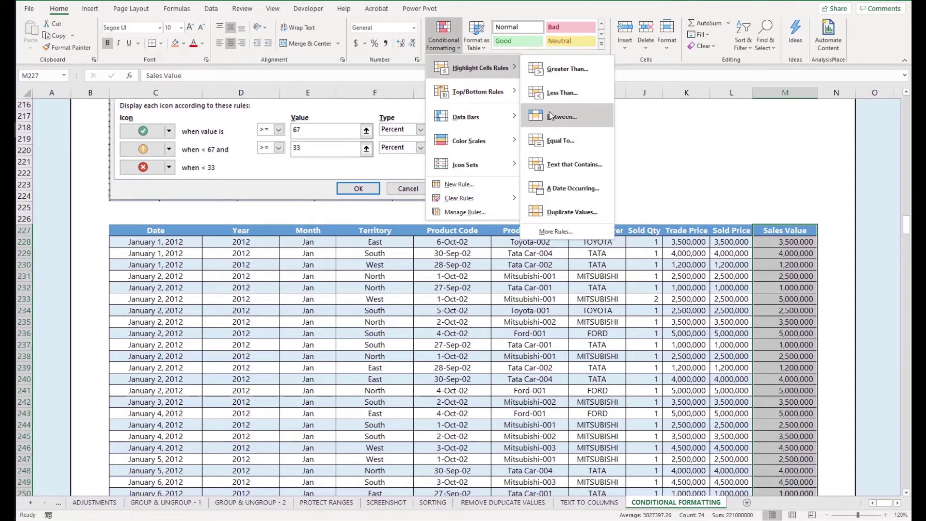
{"action": "mouse_move", "coordinate": [495, 143]}
{"action": "mouse_move", "coordinate": [497, 165]}
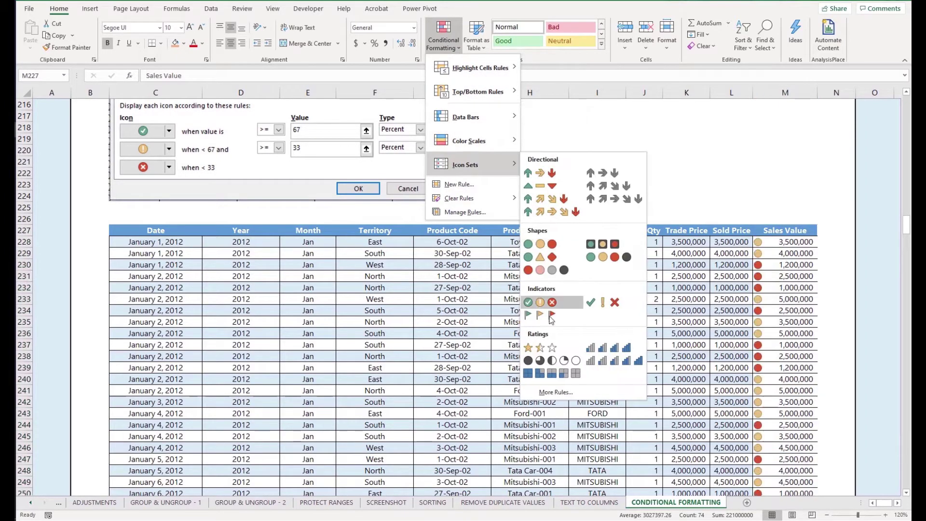
{"action": "left_click", "coordinate": [539, 302]}
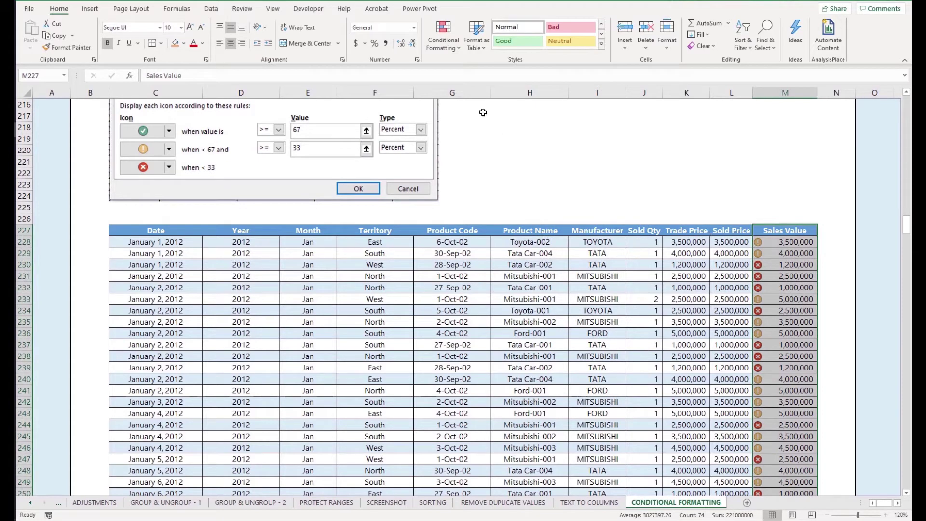
Open the Sales Value column's Icon Set rule for editing through the Conditional Formatting Rules Manager.
{"action": "left_click", "coordinate": [444, 34]}
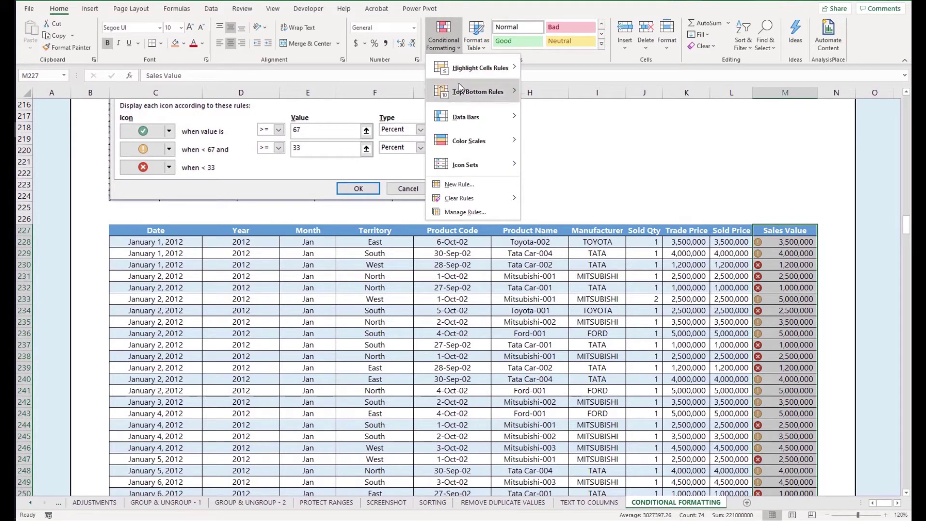
{"action": "left_click", "coordinate": [462, 210]}
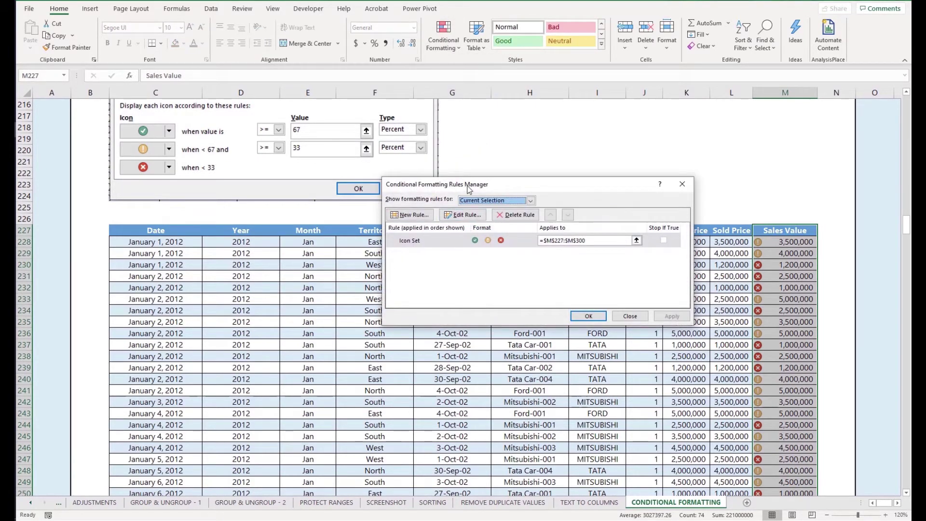
{"action": "left_click_drag", "start_coordinate": [479, 179], "coordinate": [506, 247]}
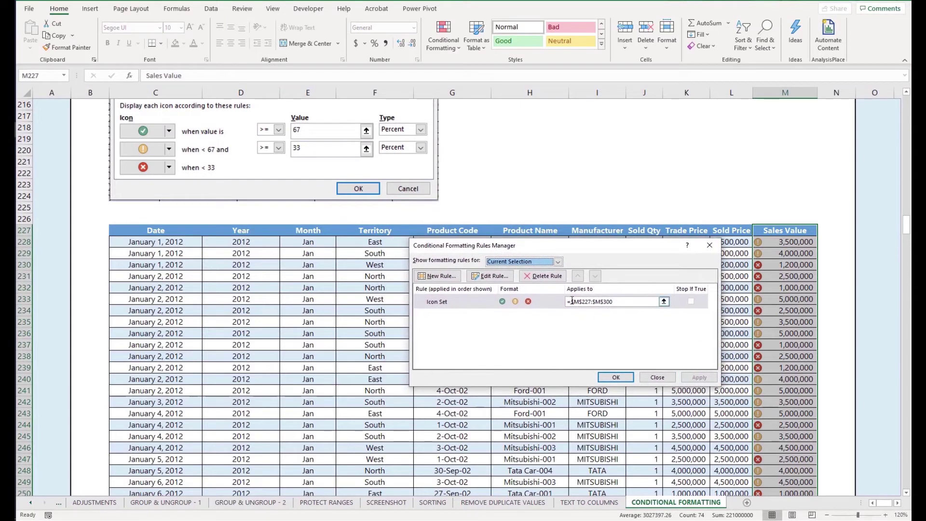
{"action": "left_click", "coordinate": [454, 298]}
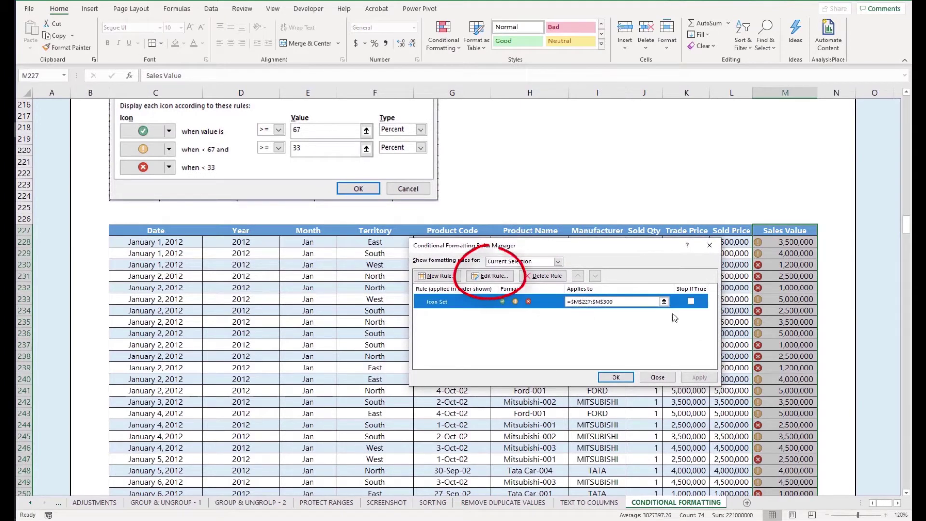
{"action": "left_click", "coordinate": [494, 276]}
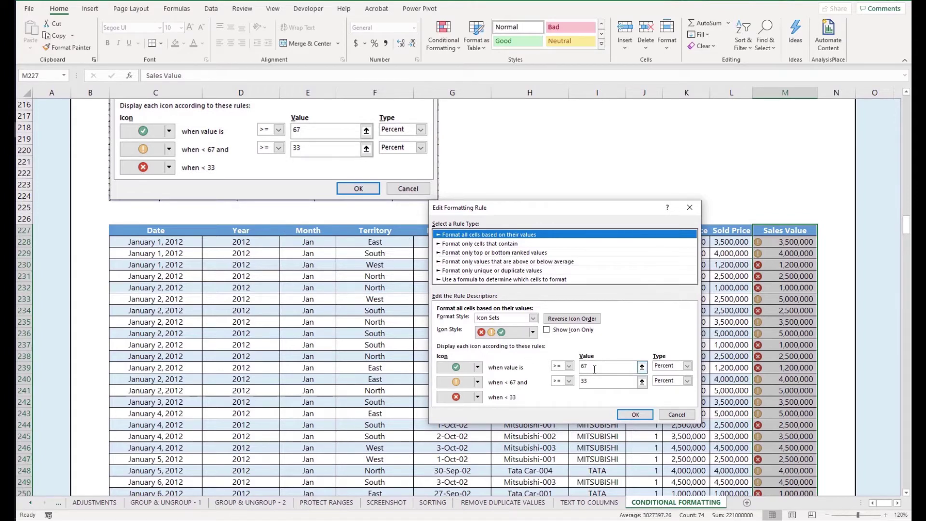
Set the green checkmark's threshold to >= 4000000 with the type Number.
{"action": "left_click", "coordinate": [687, 366]}
{"action": "left_click", "coordinate": [668, 375]}
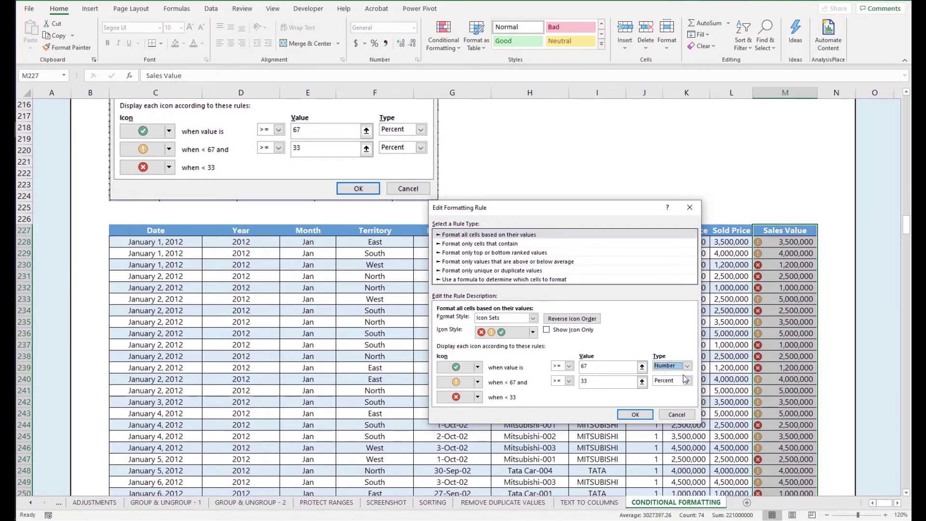
{"action": "left_click", "coordinate": [603, 366]}
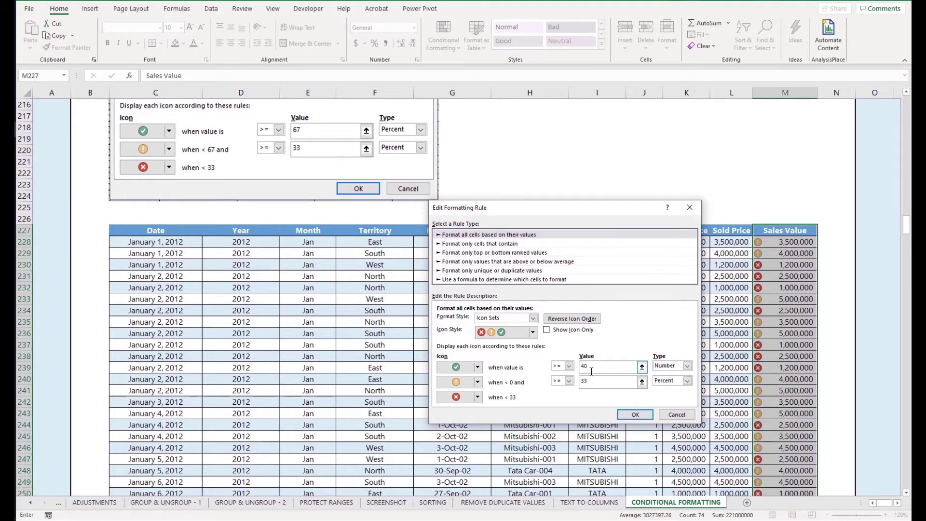
{"action": "type", "text": "4000000"}
{"action": "left_click", "coordinate": [603, 381]}
{"action": "left_click", "coordinate": [596, 385]}
{"action": "left_click", "coordinate": [568, 366]}
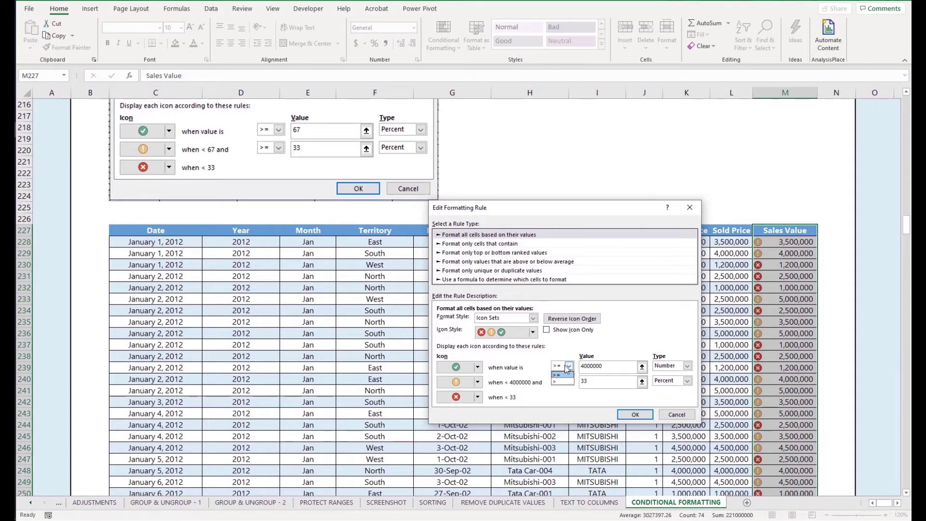
{"action": "left_click", "coordinate": [559, 374]}
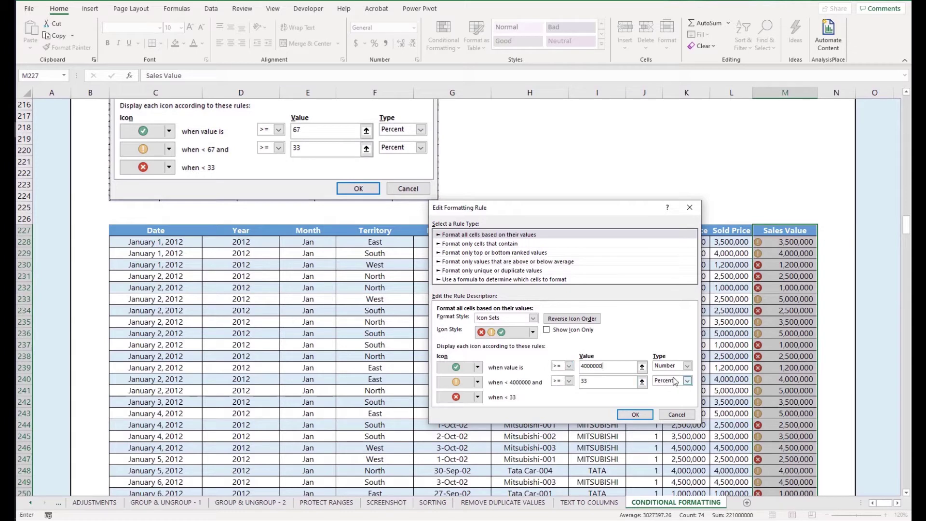
Set the yellow exclamation icon's threshold to > 3000000 with the type Number and apply the edited rule to the Sales Value column.
{"action": "left_click", "coordinate": [687, 381]}
{"action": "left_click", "coordinate": [680, 390]}
{"action": "left_click", "coordinate": [560, 381]}
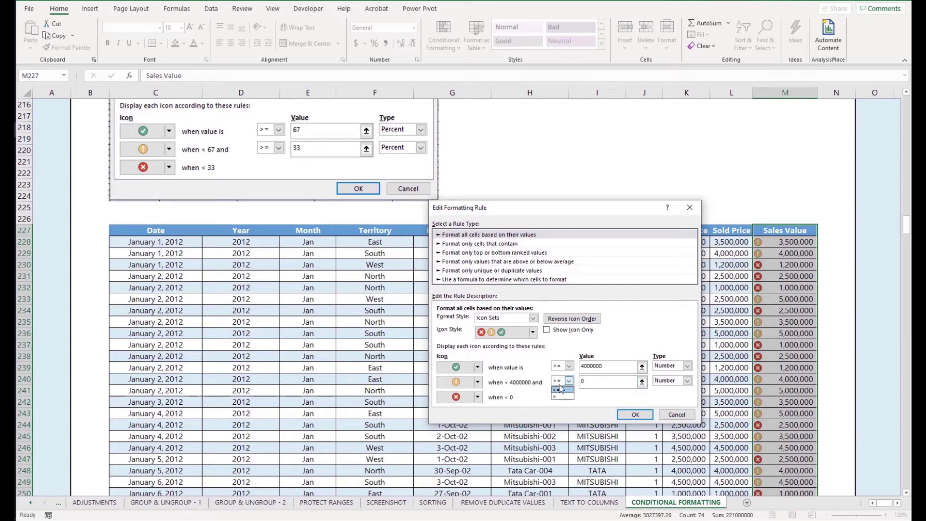
{"action": "left_click", "coordinate": [563, 396]}
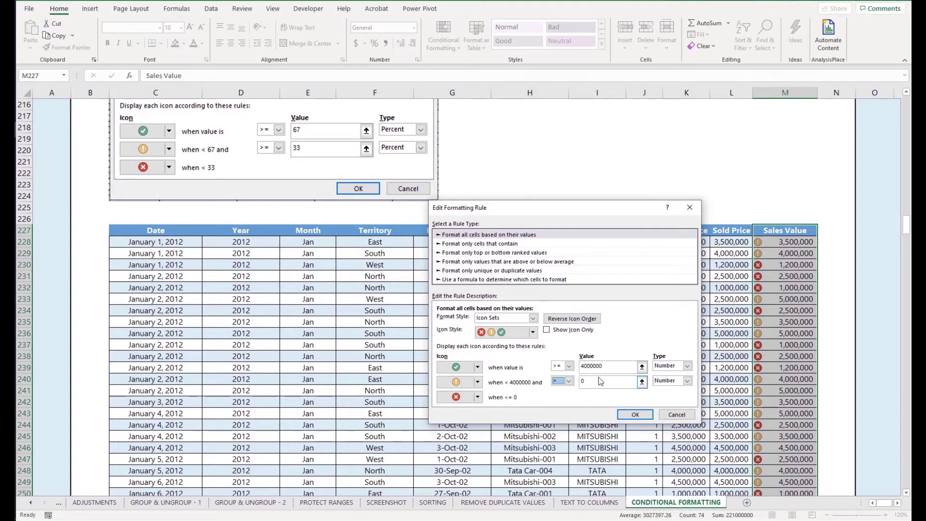
{"action": "left_click_drag", "start_coordinate": [598, 378], "coordinate": [518, 382]}
{"action": "type", "text": "3000000"}
{"action": "left_click", "coordinate": [627, 415]}
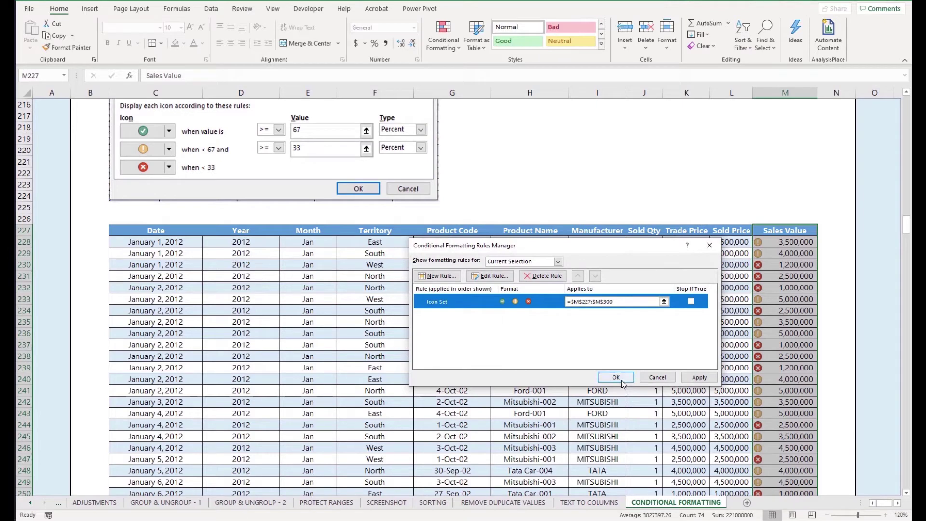
{"action": "left_click", "coordinate": [697, 377]}
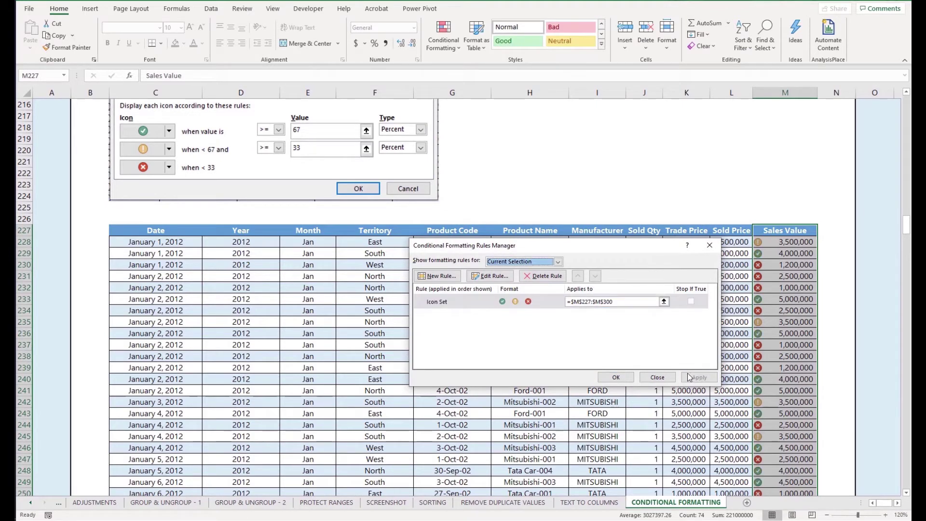
{"action": "left_click", "coordinate": [613, 378]}
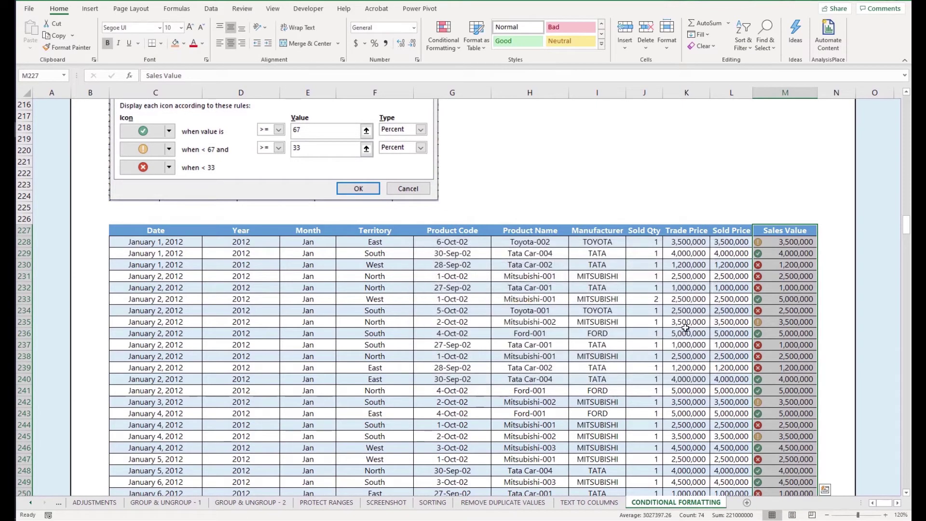
Examine which icons the Sales Value cells in rows 228 to 242 received under the numerical thresholds.
{"action": "left_click", "coordinate": [729, 287]}
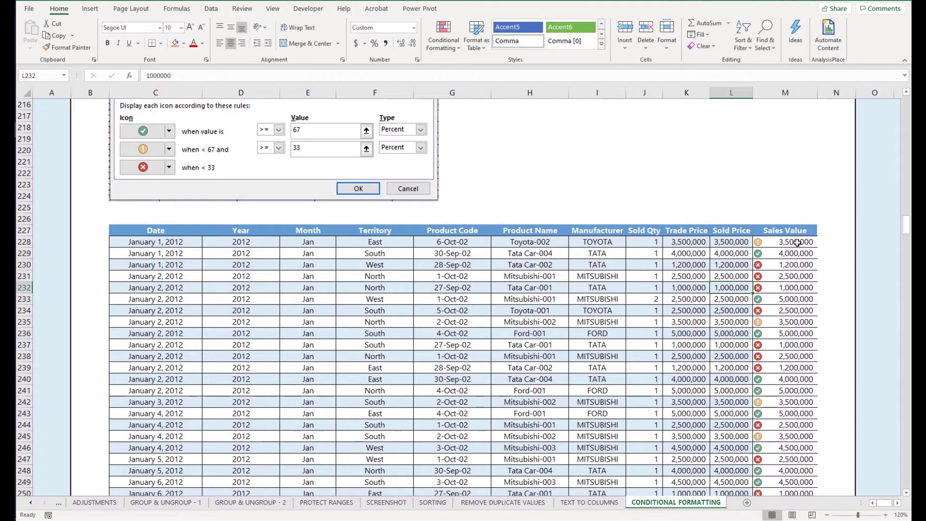
{"action": "left_click_drag", "start_coordinate": [797, 242], "coordinate": [789, 300]}
{"action": "left_click", "coordinate": [776, 280]}
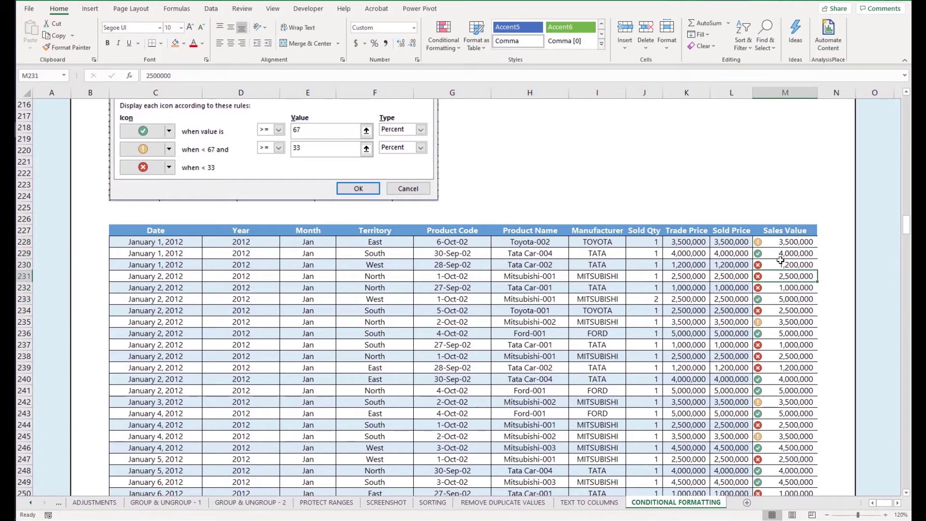
{"action": "left_click", "coordinate": [785, 257]}
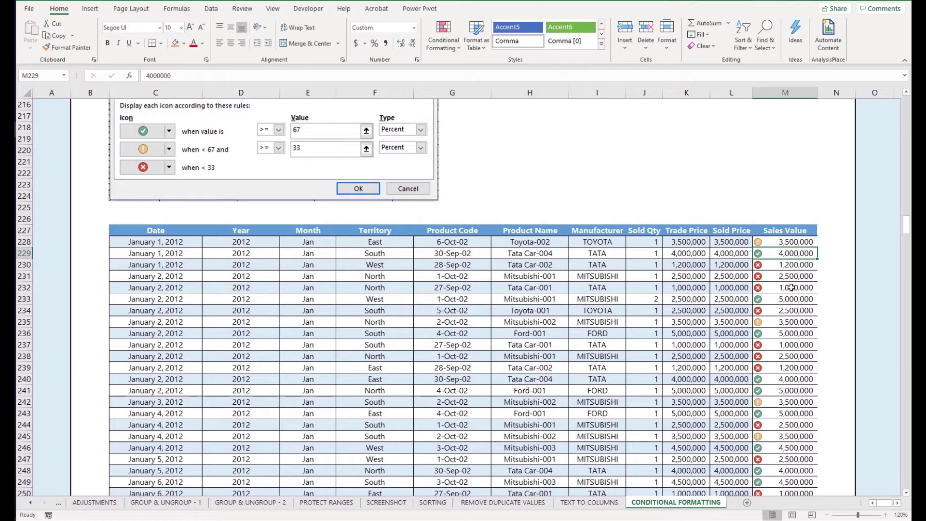
{"action": "left_click", "coordinate": [789, 245]}
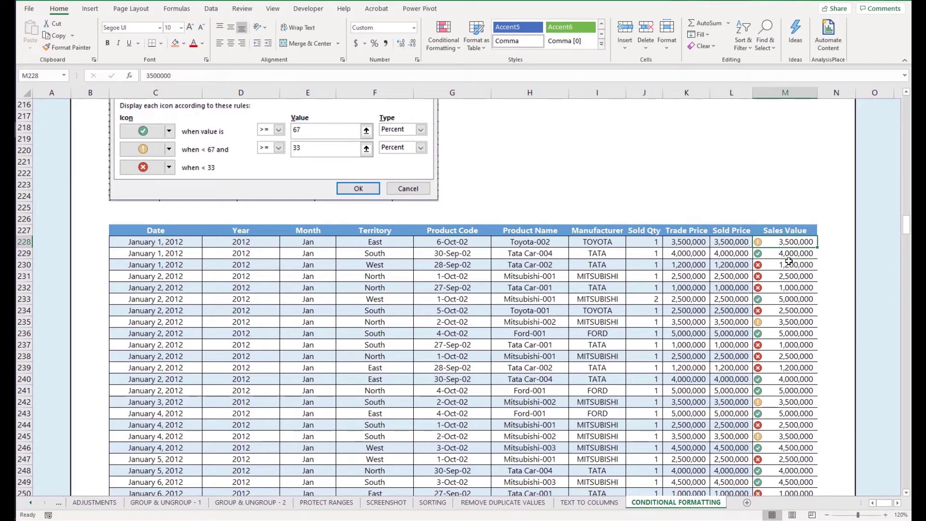
{"action": "left_click", "coordinate": [778, 320], "text": "ctrl"}
{"action": "left_click", "coordinate": [778, 405], "text": "ctrl"}
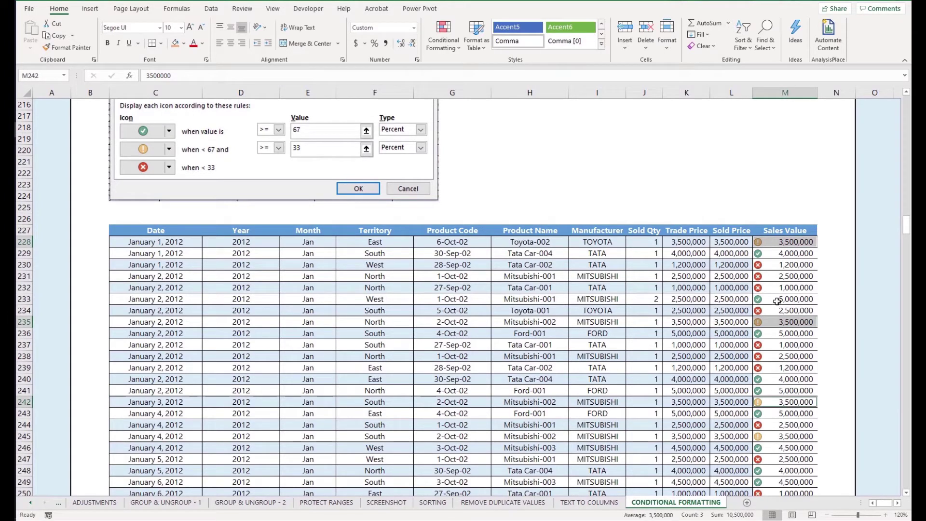
{"action": "left_click_drag", "start_coordinate": [798, 266], "coordinate": [788, 292]}
{"action": "key", "text": "shift+space"}
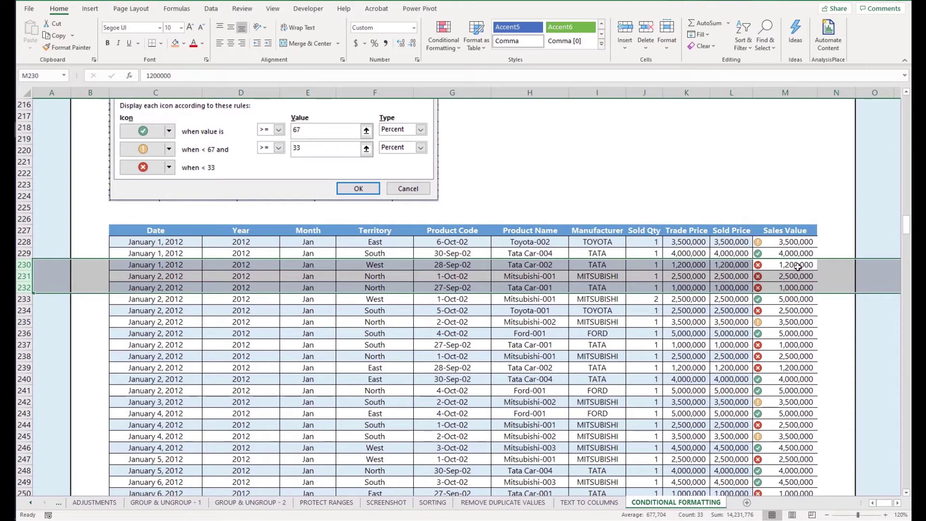
{"action": "left_click_drag", "start_coordinate": [798, 266], "coordinate": [796, 288]}
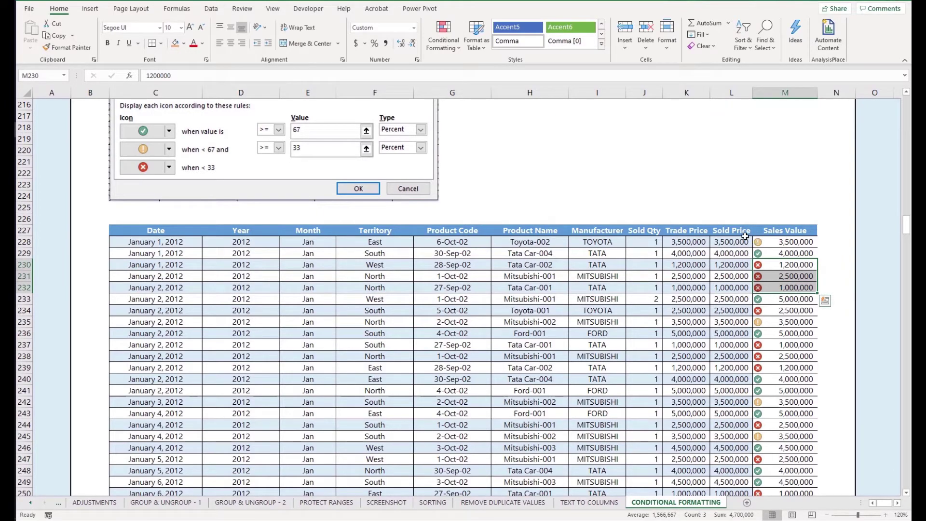
Read through the Example #3 instructions on highlighting the bottom 10 sales amounts, below the icon set table.
{"action": "scroll", "coordinate": [719, 265], "scroll_direction": "down", "scroll_amount": 6}
{"action": "scroll", "coordinate": [719, 264], "scroll_direction": "down", "scroll_amount": 18}
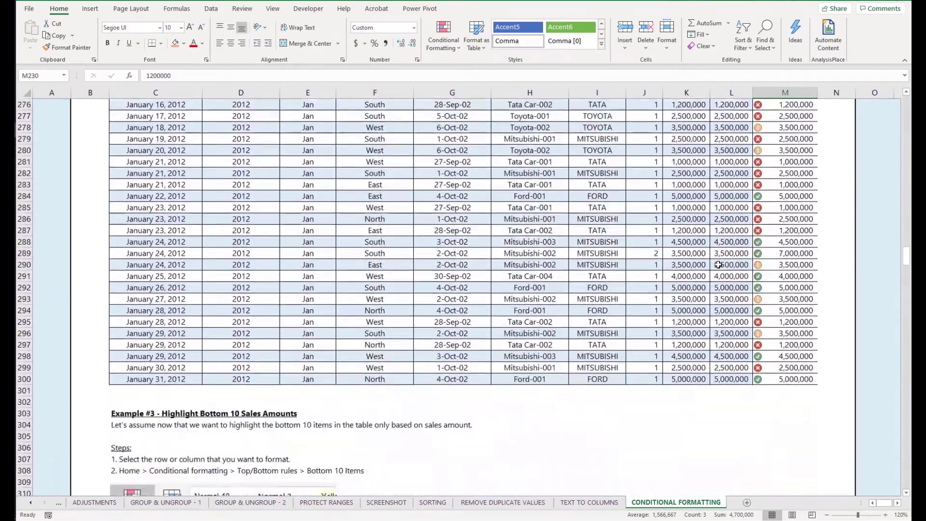
{"action": "scroll", "coordinate": [541, 275], "scroll_direction": "down", "scroll_amount": 3}
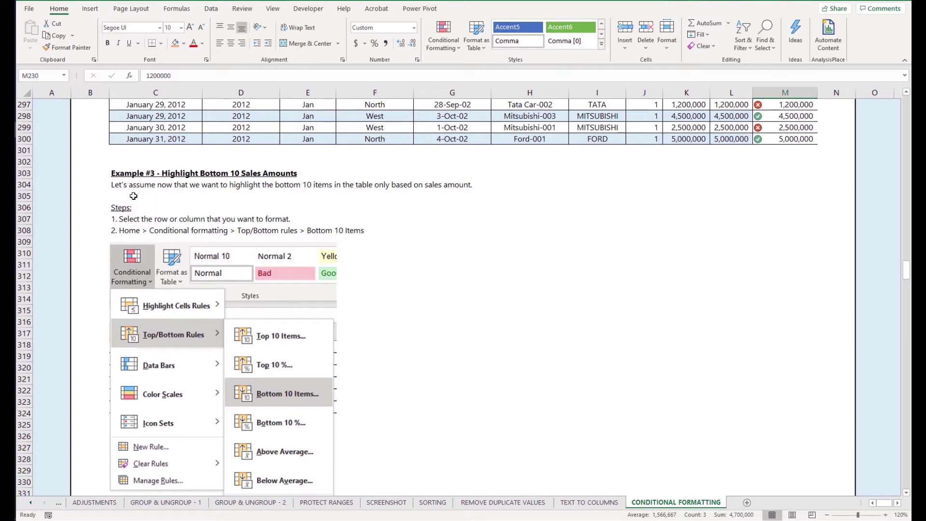
{"action": "left_click", "coordinate": [134, 197]}
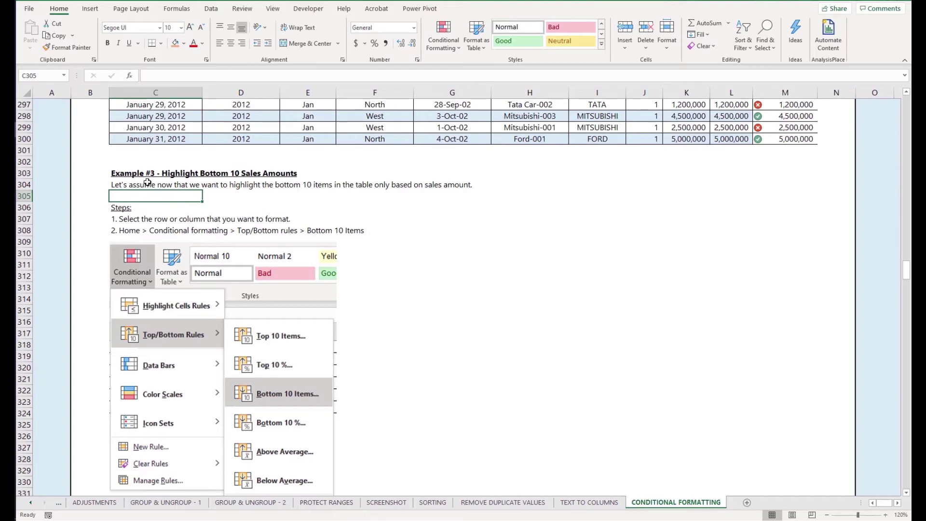
{"action": "left_click", "coordinate": [147, 182]}
{"action": "left_click", "coordinate": [249, 212]}
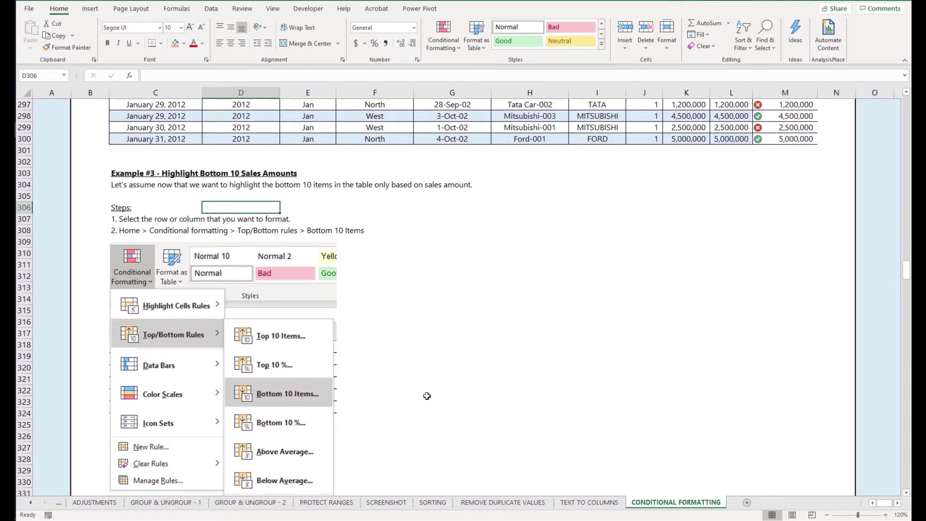
{"action": "scroll", "coordinate": [426, 396], "scroll_direction": "down", "scroll_amount": 1}
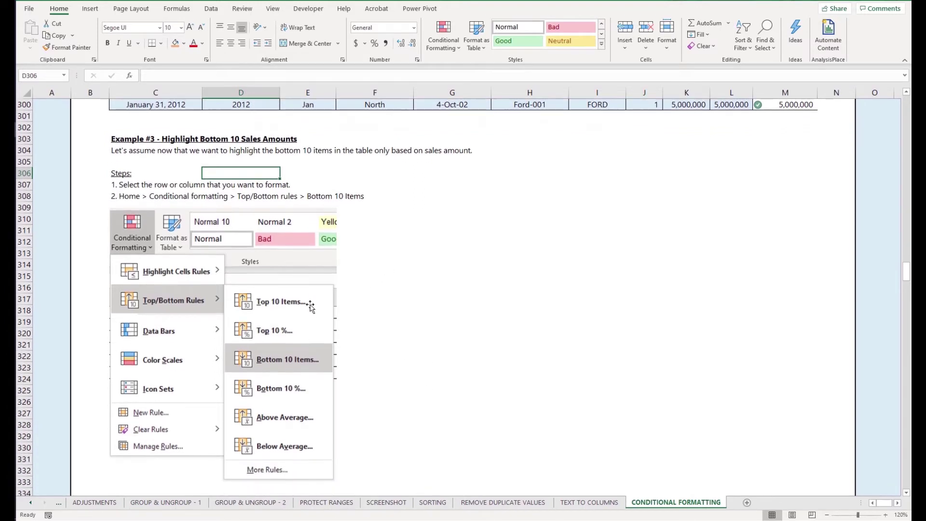
{"action": "left_click", "coordinate": [491, 260]}
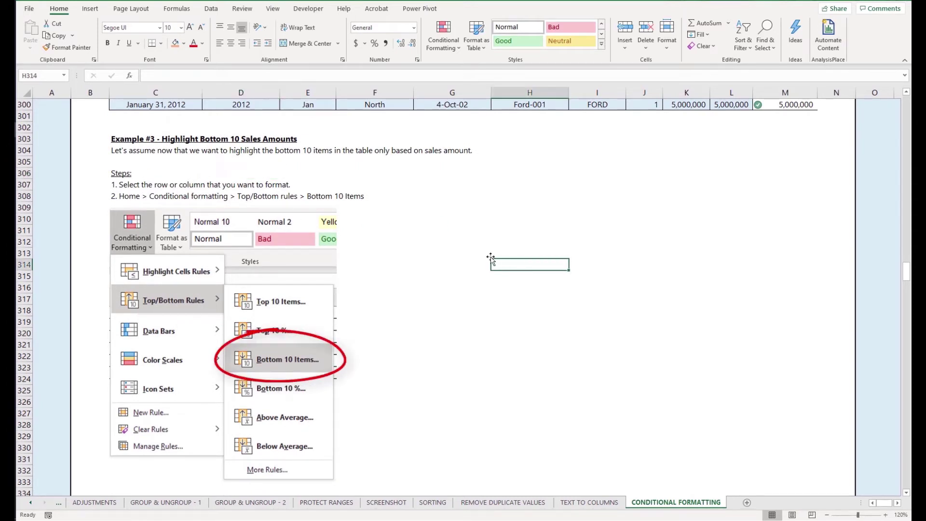
{"action": "left_click", "coordinate": [130, 194]}
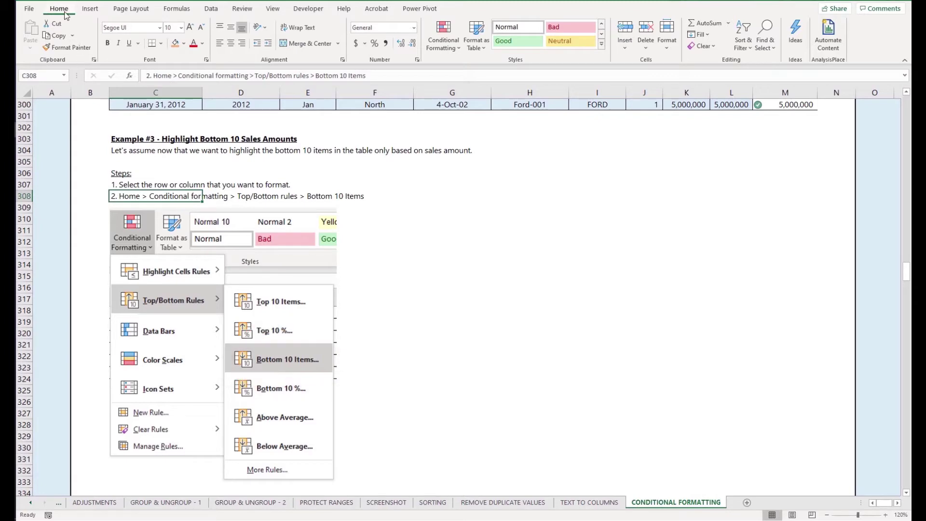
{"action": "scroll", "coordinate": [387, 355], "scroll_direction": "down", "scroll_amount": 7}
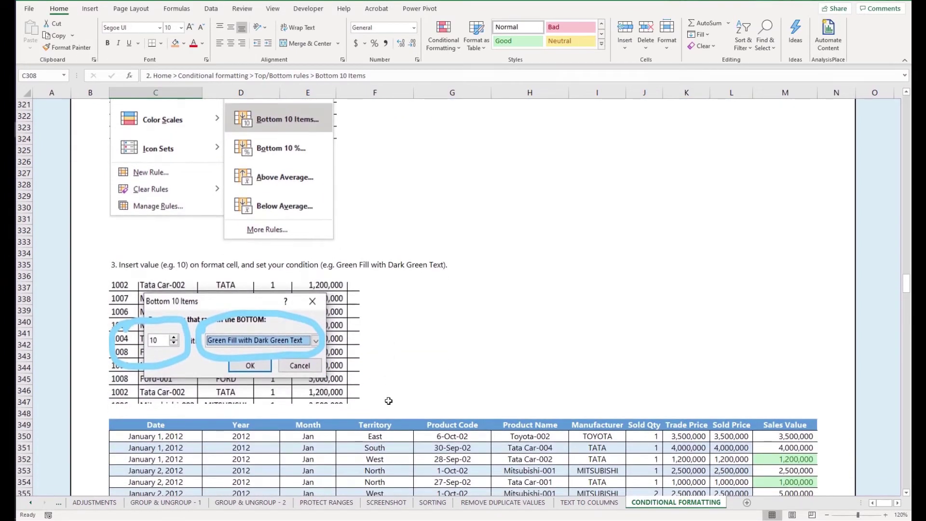
{"action": "scroll", "coordinate": [188, 296], "scroll_direction": "down", "scroll_amount": 1}
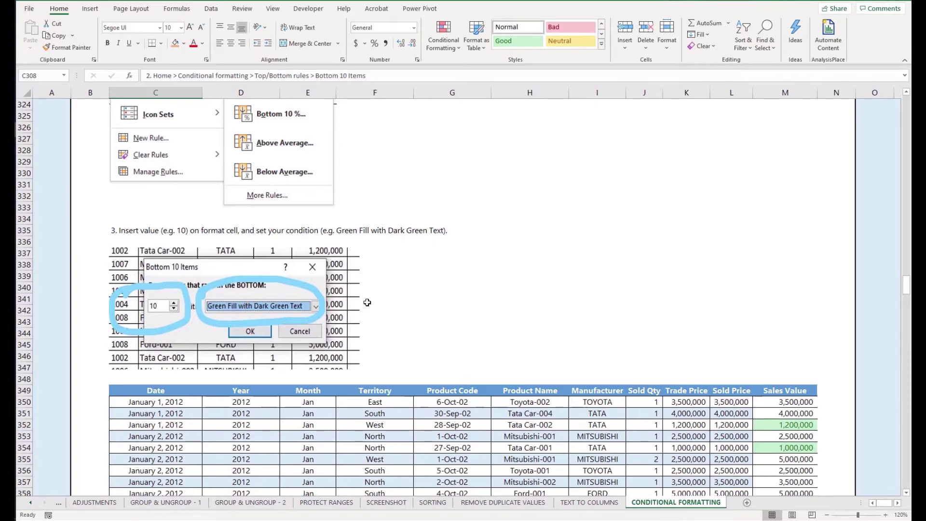
Clear the conditional formatting rules from the Sales Value cells M349:M422 in the Example #3 table.
{"action": "left_click", "coordinate": [772, 388]}
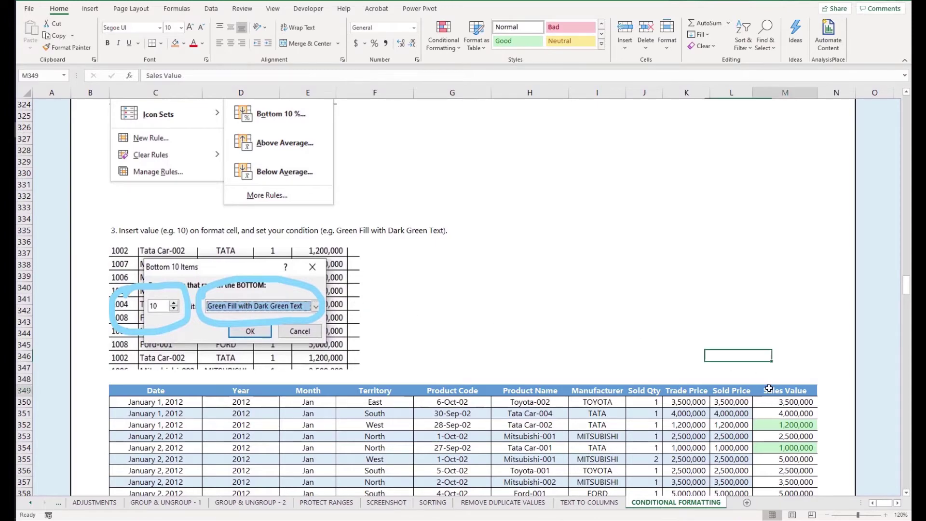
{"action": "scroll", "coordinate": [771, 395], "scroll_direction": "down", "scroll_amount": 4}
{"action": "scroll", "coordinate": [771, 404], "scroll_direction": "down", "scroll_amount": 1}
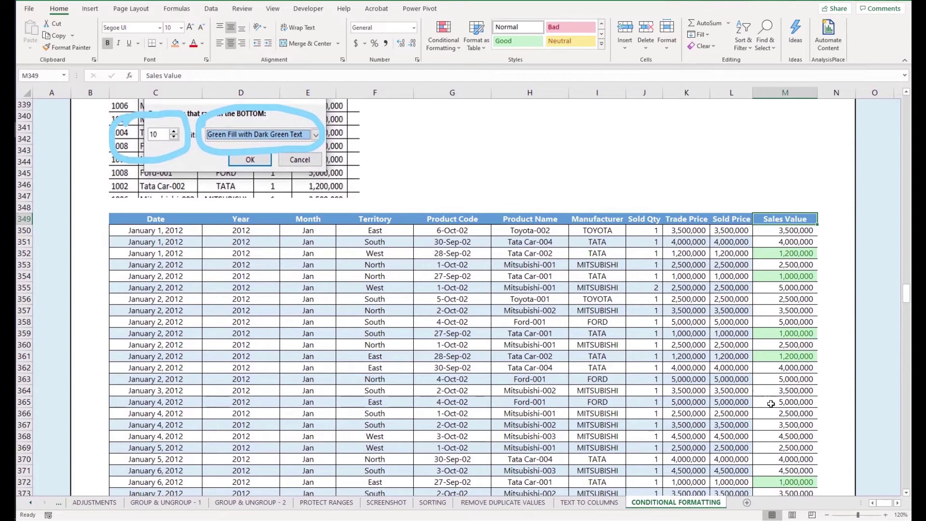
{"action": "key", "text": "ctrl+shift+Down"}
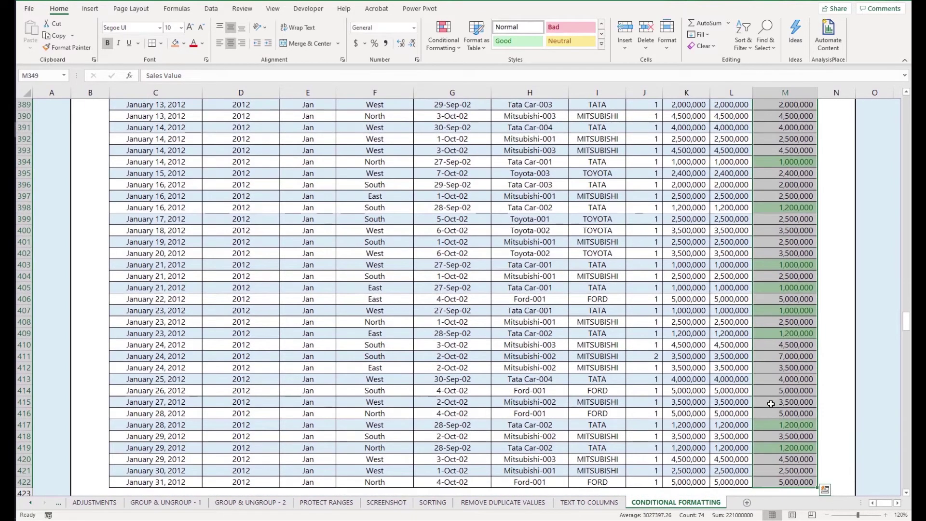
{"action": "left_click", "coordinate": [443, 36]}
{"action": "mouse_move", "coordinate": [471, 197]}
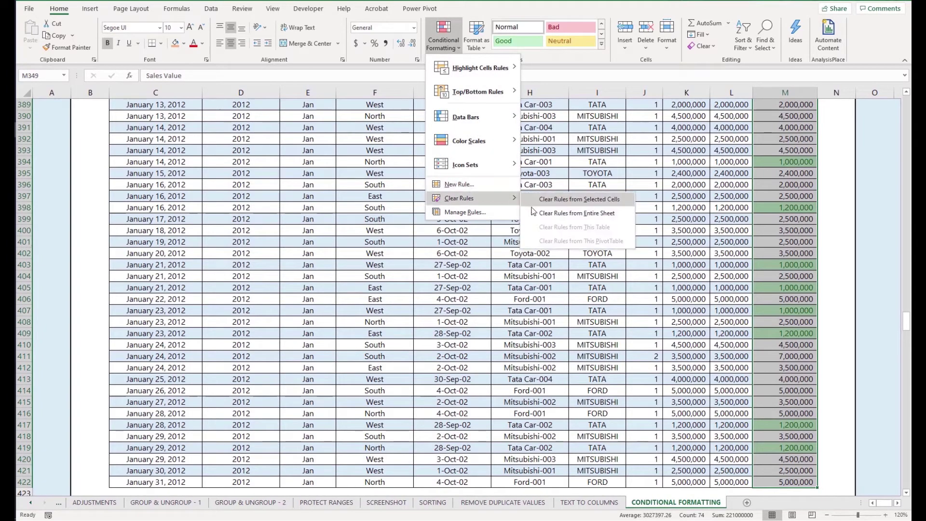
{"action": "left_click", "coordinate": [550, 199]}
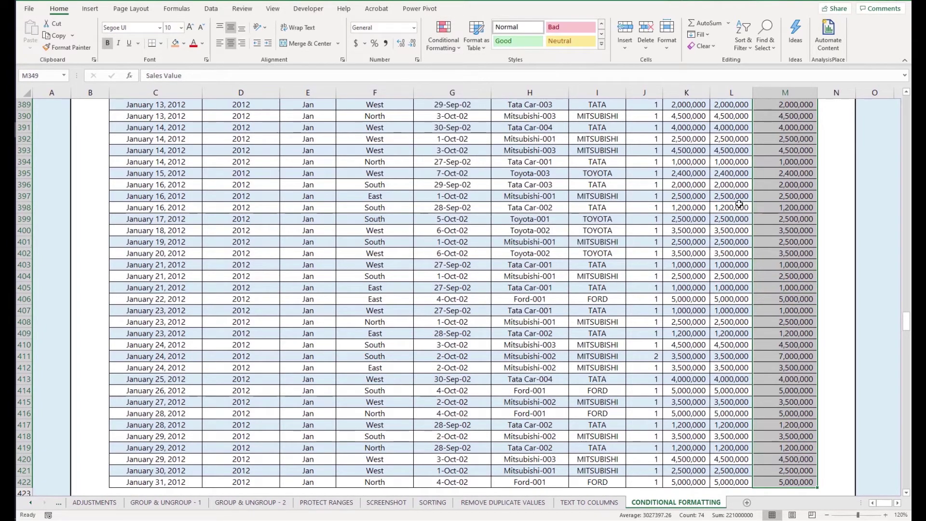
Add a Bottom 10 Items rule to Sales Value cells M349:M422, set to 10 with Green Fill with Dark Green Text.
{"action": "scroll", "coordinate": [772, 199], "scroll_direction": "up", "scroll_amount": 8}
{"action": "scroll", "coordinate": [773, 199], "scroll_direction": "up", "scroll_amount": 15}
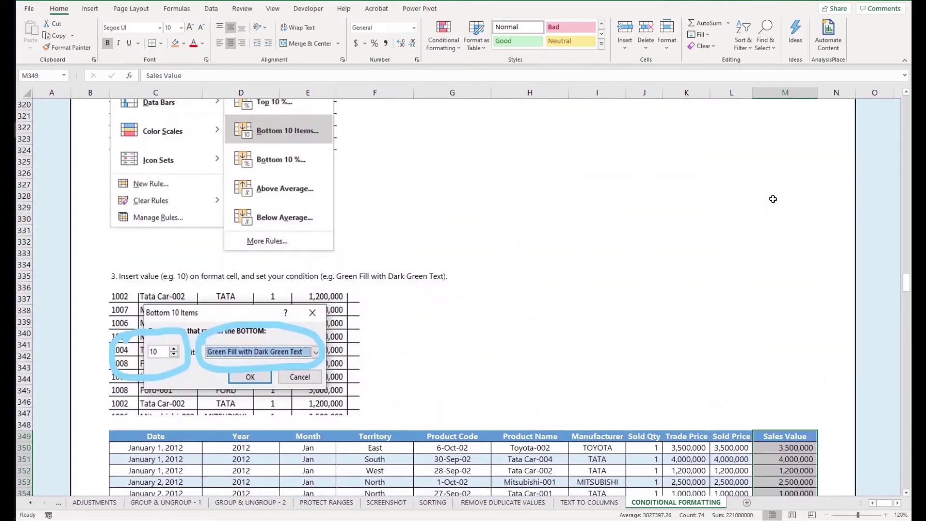
{"action": "scroll", "coordinate": [735, 201], "scroll_direction": "down", "scroll_amount": 7}
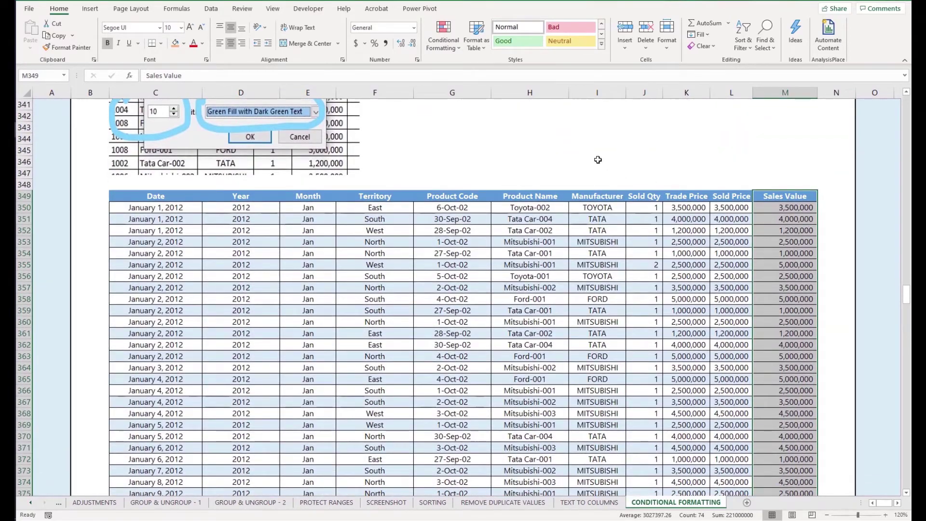
{"action": "left_click", "coordinate": [447, 34]}
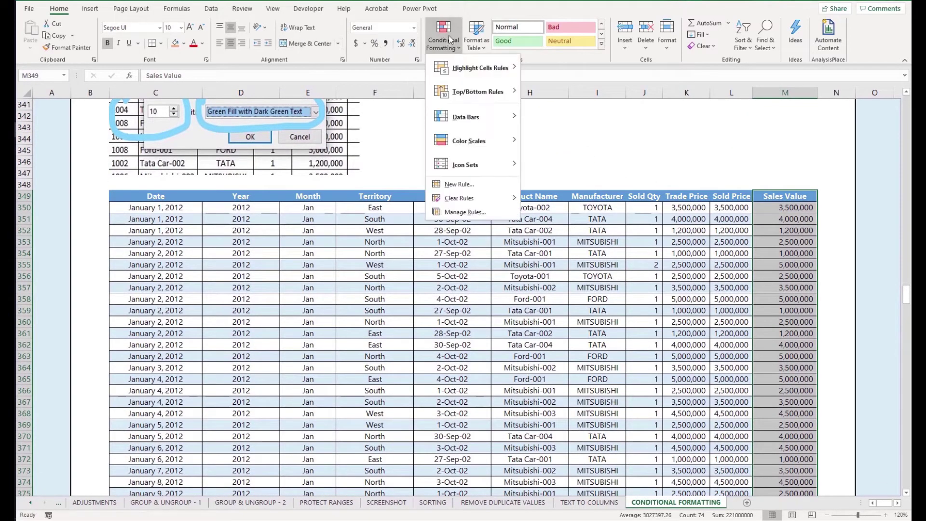
{"action": "mouse_move", "coordinate": [518, 94]}
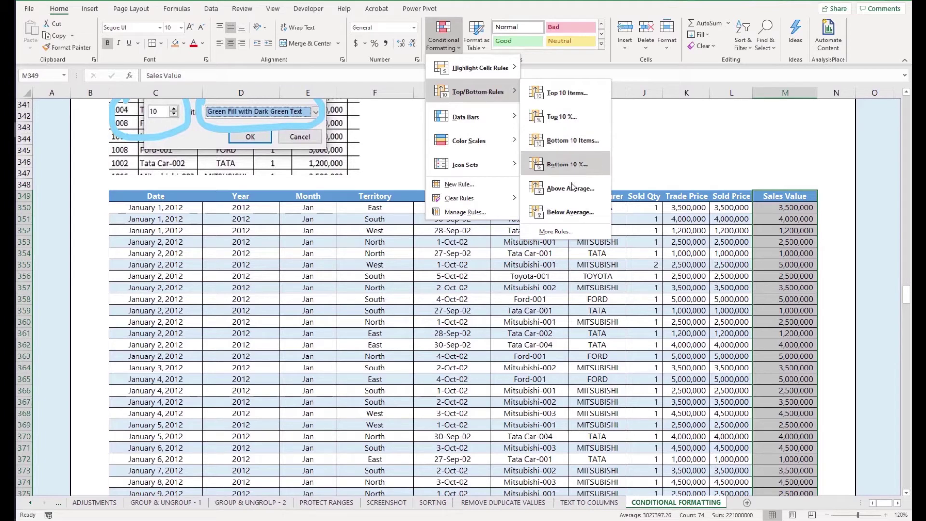
{"action": "left_click", "coordinate": [582, 141]}
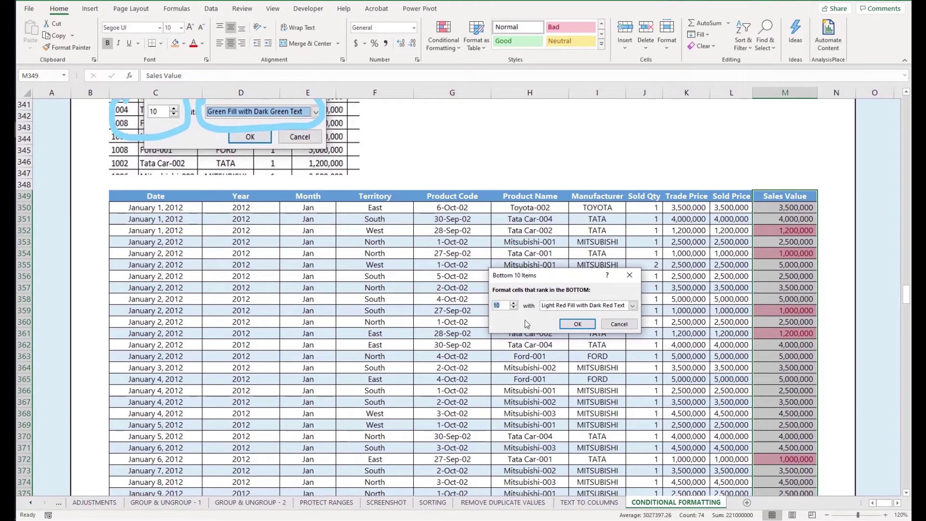
{"action": "left_click", "coordinate": [558, 307]}
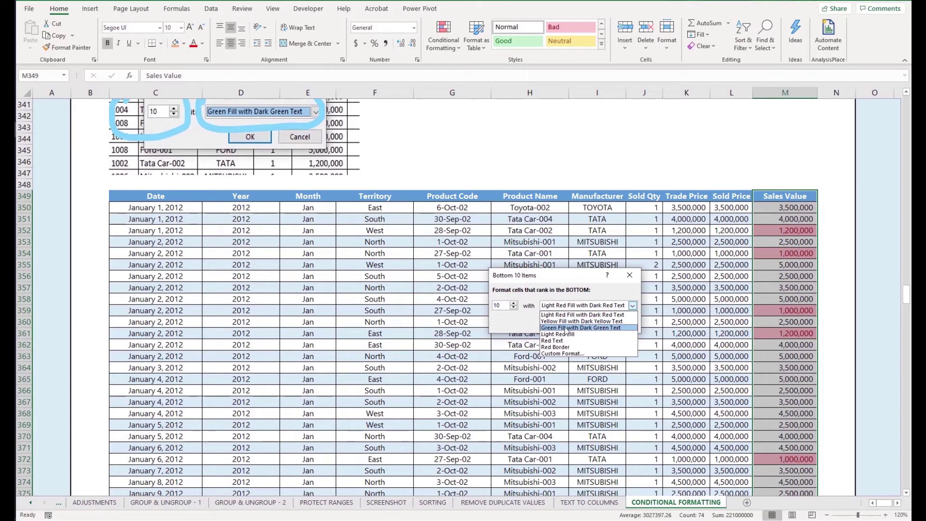
{"action": "left_click", "coordinate": [568, 328]}
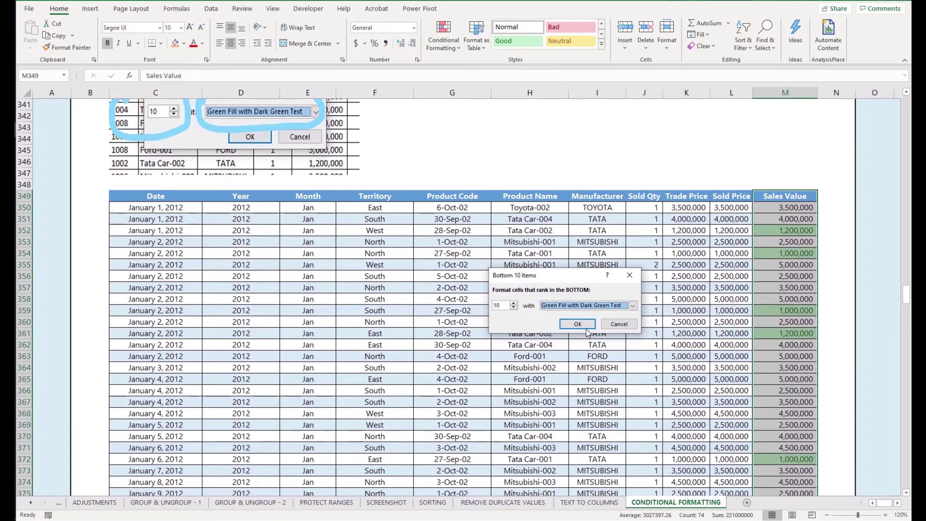
{"action": "left_click", "coordinate": [585, 326]}
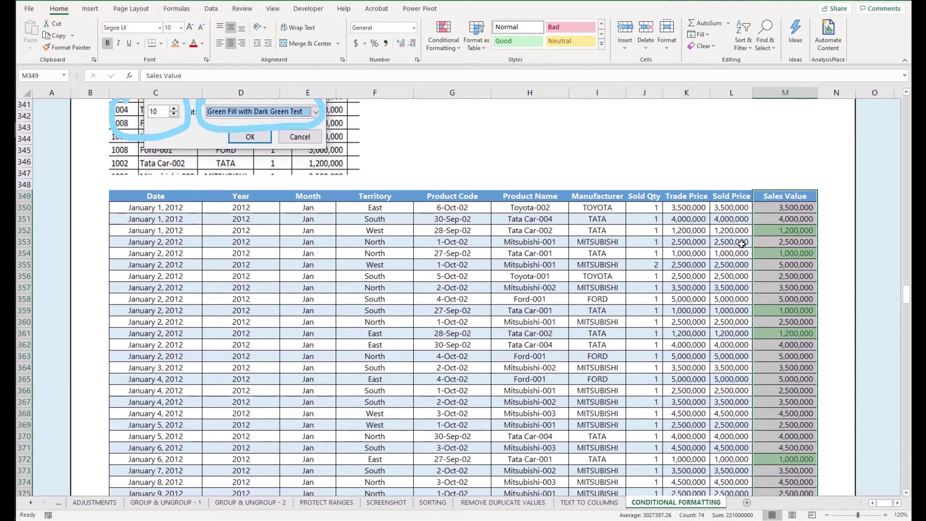
{"action": "left_click", "coordinate": [760, 229]}
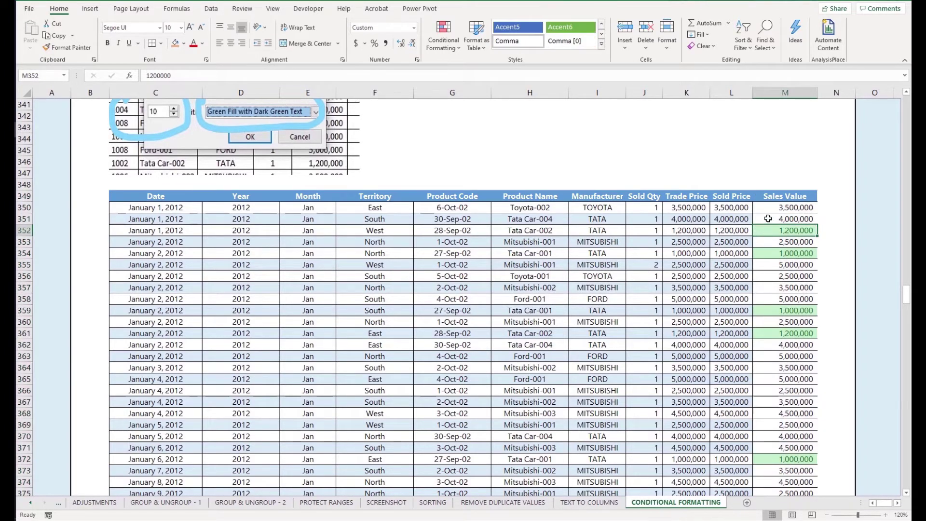
Examine which Sales Value cells from row 350 down the Bottom 10 Items rule highlights.
{"action": "left_click", "coordinate": [768, 218]}
{"action": "left_click_drag", "start_coordinate": [769, 230], "coordinate": [767, 320]}
{"action": "left_click", "coordinate": [800, 369]}
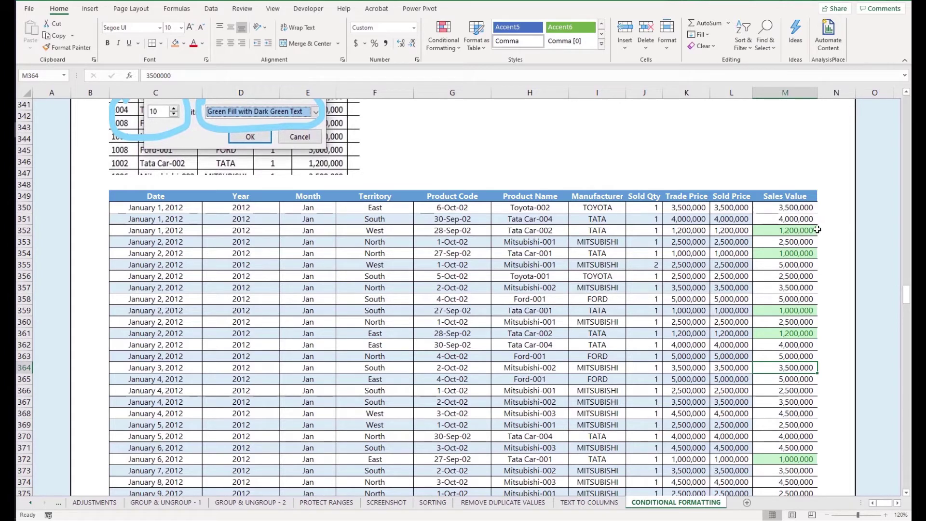
{"action": "left_click", "coordinate": [826, 210]}
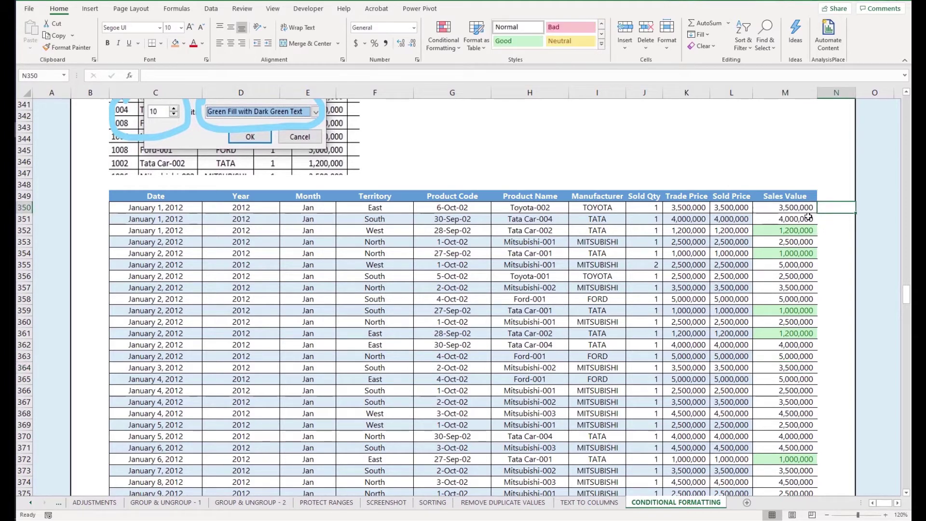
{"action": "left_click", "coordinate": [801, 208]}
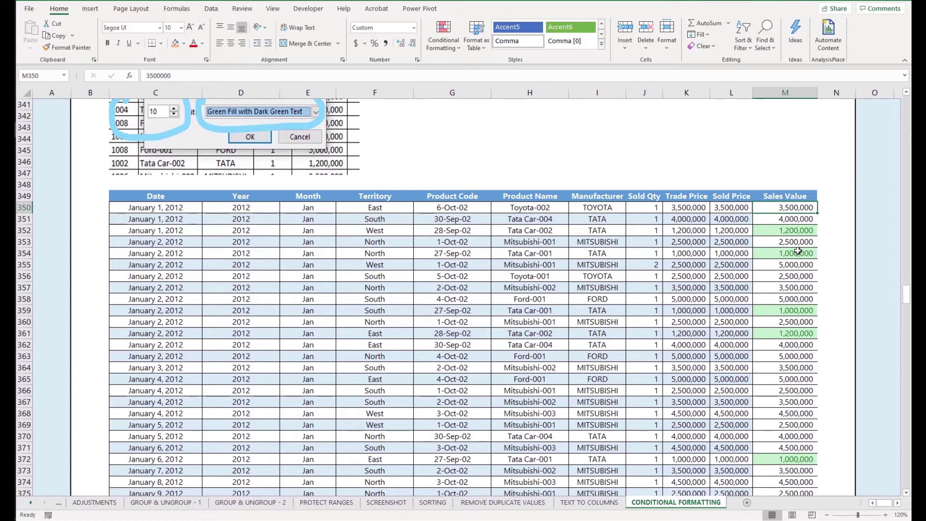
Turn on filtering for the whole Example #3 sales table, with its header in row 349.
{"action": "left_click", "coordinate": [785, 196]}
{"action": "key", "text": "ctrl+shift+Left"}
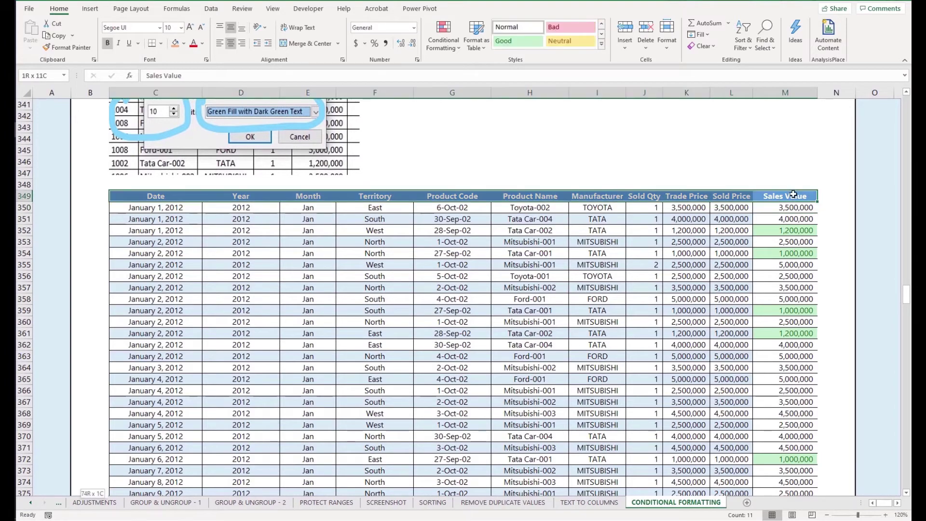
{"action": "key", "text": "ctrl+shift+Down"}
{"action": "scroll", "coordinate": [791, 198], "scroll_direction": "up", "scroll_amount": 11}
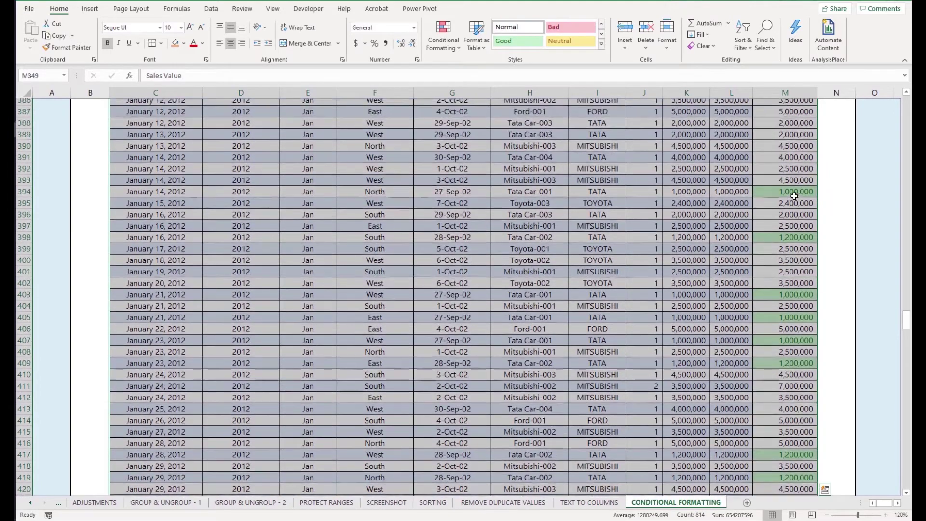
{"action": "scroll", "coordinate": [779, 212], "scroll_direction": "up", "scroll_amount": 4}
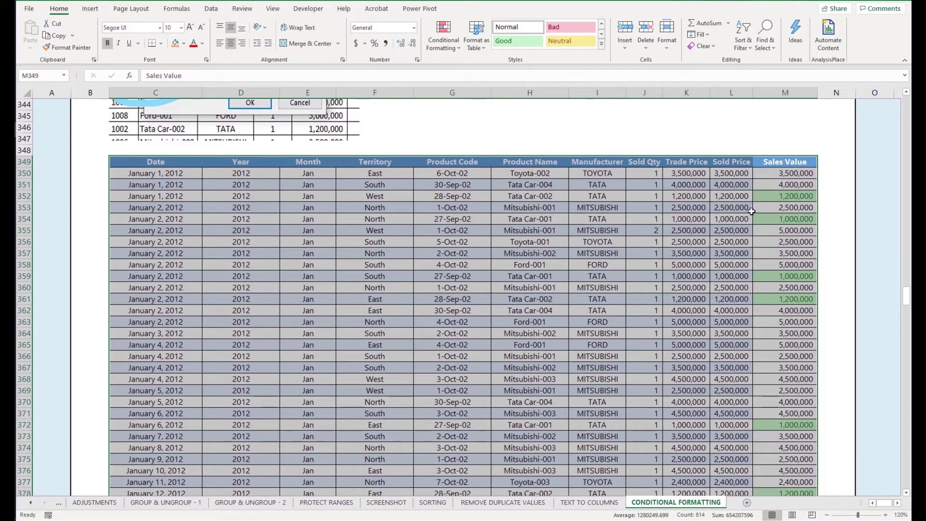
{"action": "left_click", "coordinate": [743, 35]}
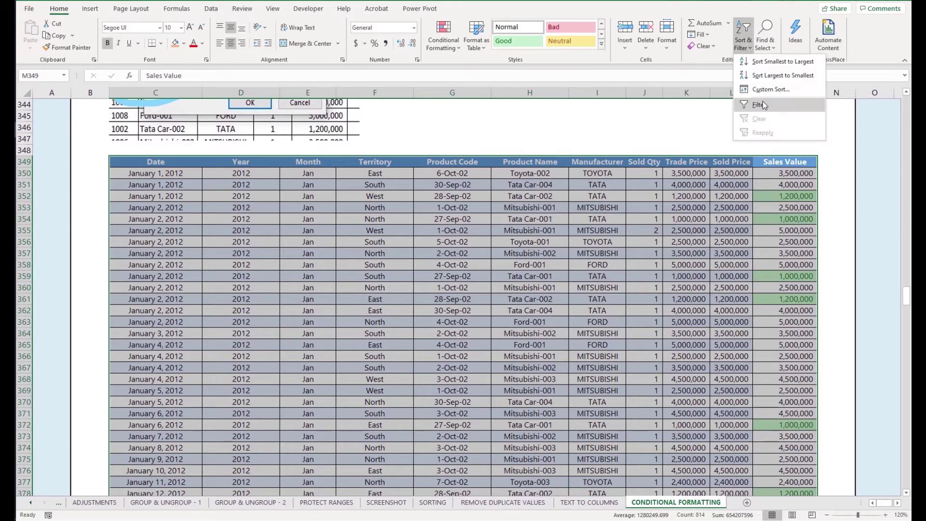
{"action": "left_click", "coordinate": [748, 103]}
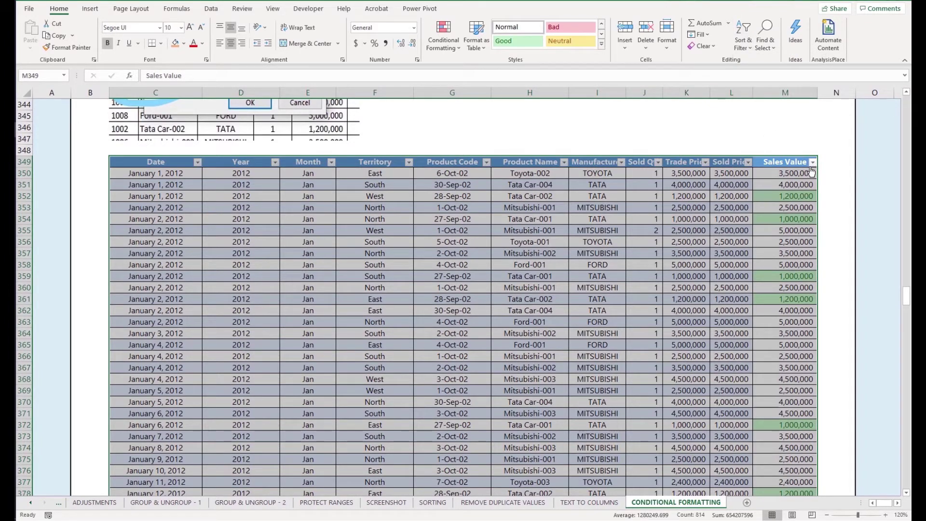
{"action": "left_click", "coordinate": [748, 48]}
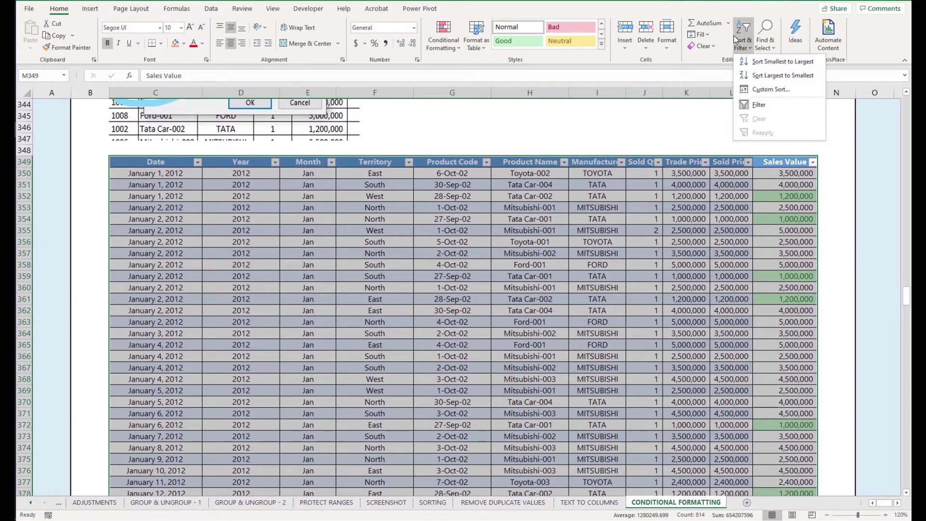
{"action": "left_click", "coordinate": [774, 175]}
{"action": "left_click", "coordinate": [806, 176]}
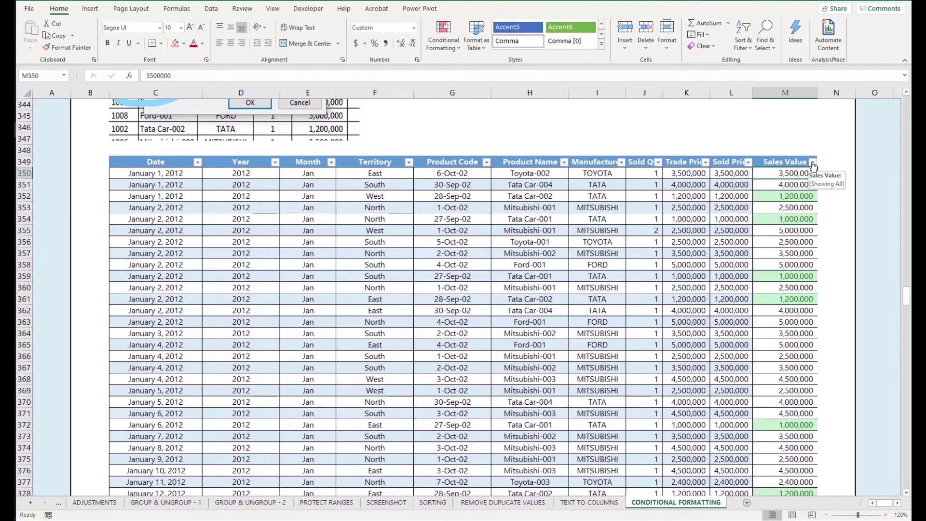
Filter the Sales Value column by the light green cell color.
{"action": "left_click", "coordinate": [813, 163]}
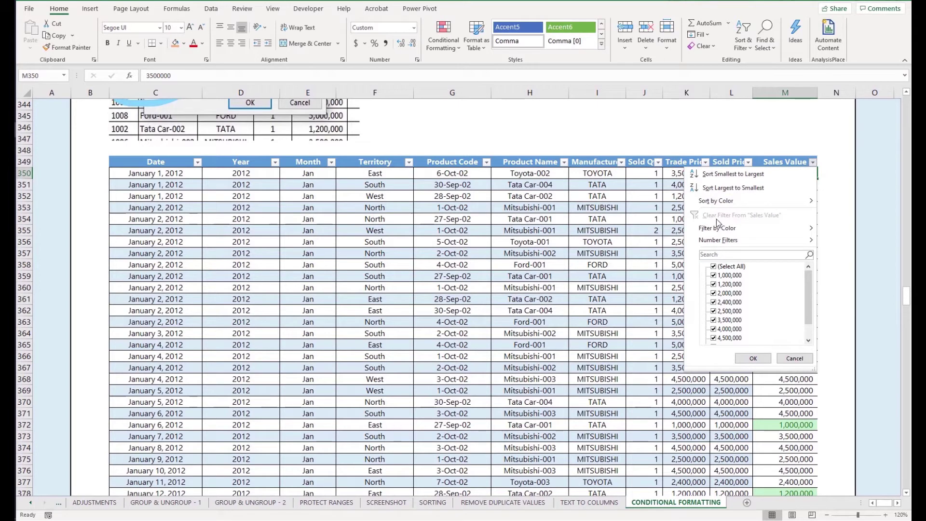
{"action": "mouse_move", "coordinate": [716, 228]}
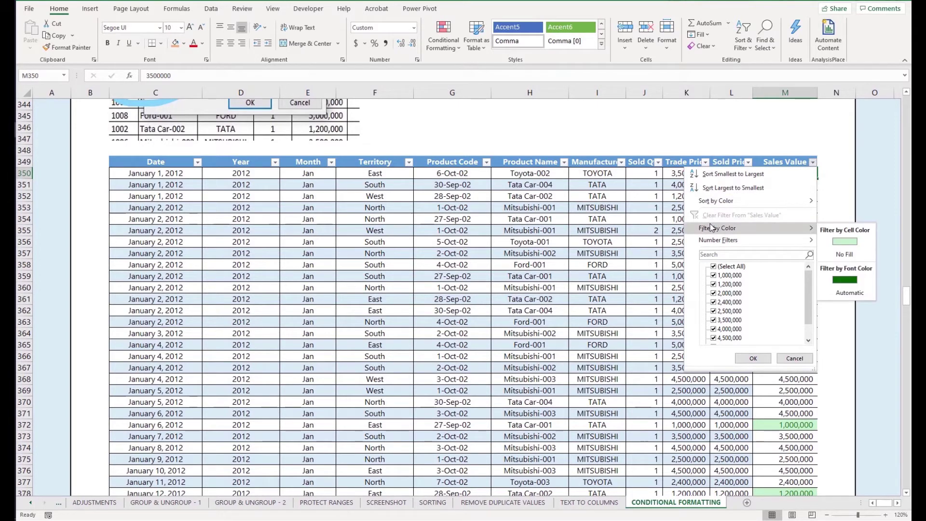
{"action": "left_click", "coordinate": [842, 244]}
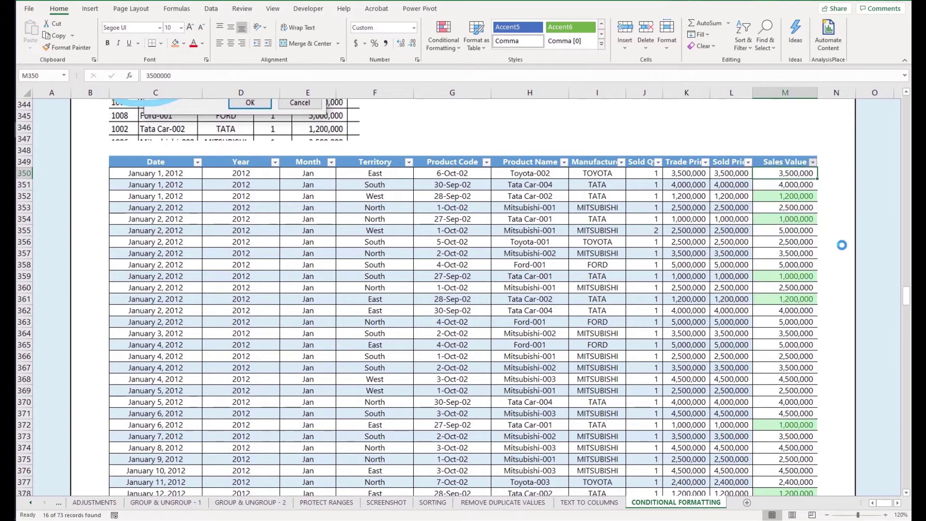
{"action": "left_click", "coordinate": [842, 243]}
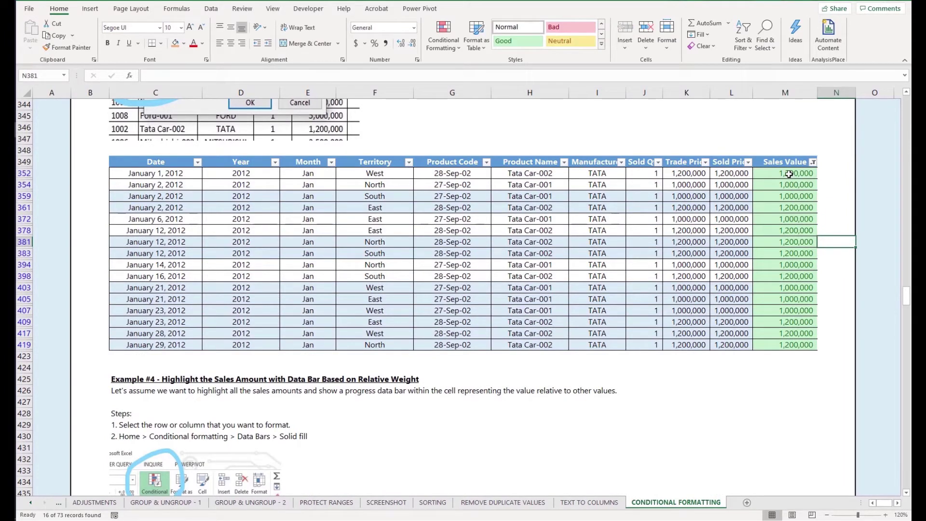
Select the filtered Sales Value cells M352:M419 and check their count against the 10 in the Example #3 instructions.
{"action": "left_click_drag", "start_coordinate": [789, 174], "coordinate": [777, 346]}
{"action": "scroll", "coordinate": [776, 345], "scroll_direction": "up", "scroll_amount": 2}
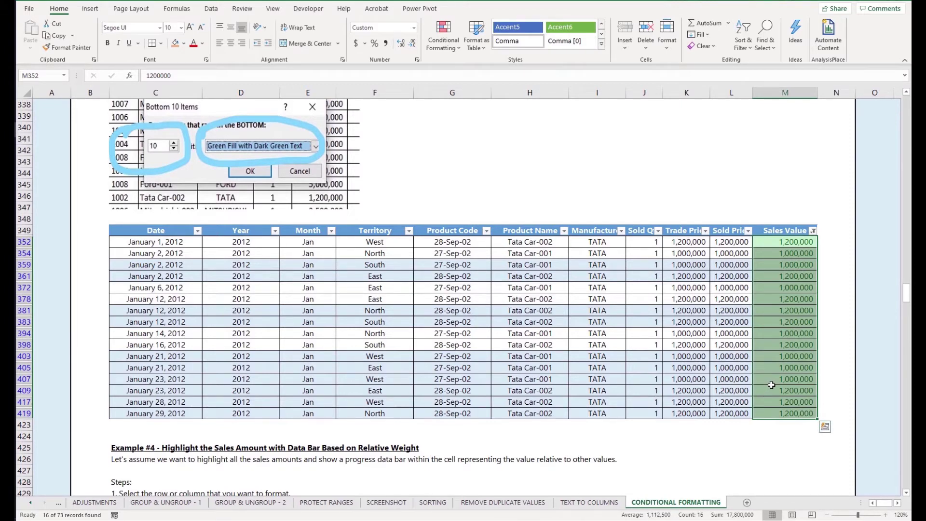
{"action": "scroll", "coordinate": [720, 375], "scroll_direction": "up", "scroll_amount": 2}
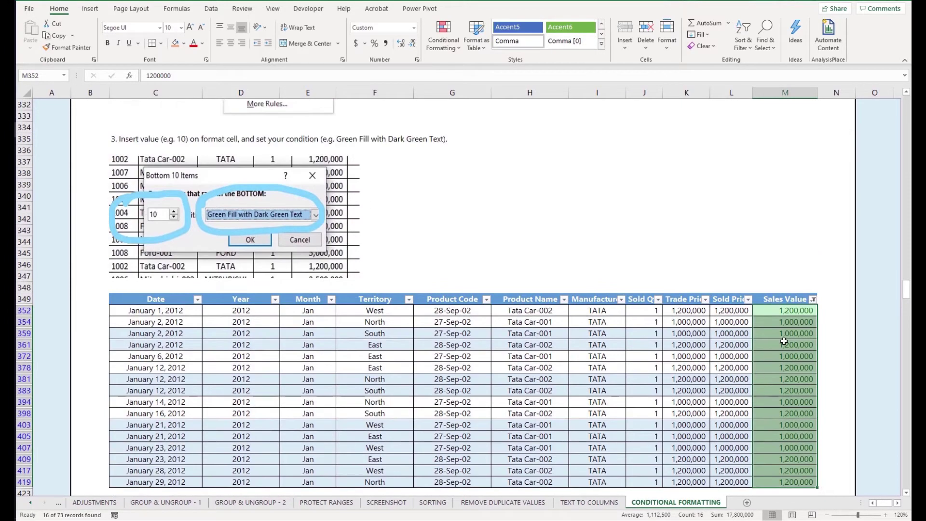
{"action": "scroll", "coordinate": [784, 341], "scroll_direction": "down", "scroll_amount": 2}
{"action": "scroll", "coordinate": [684, 340], "scroll_direction": "up", "scroll_amount": 2}
Select only the 1,200,000 cells among the filtered Sales Values, and reselect the whole filtered range M352:M419.
{"action": "left_click", "coordinate": [795, 310]}
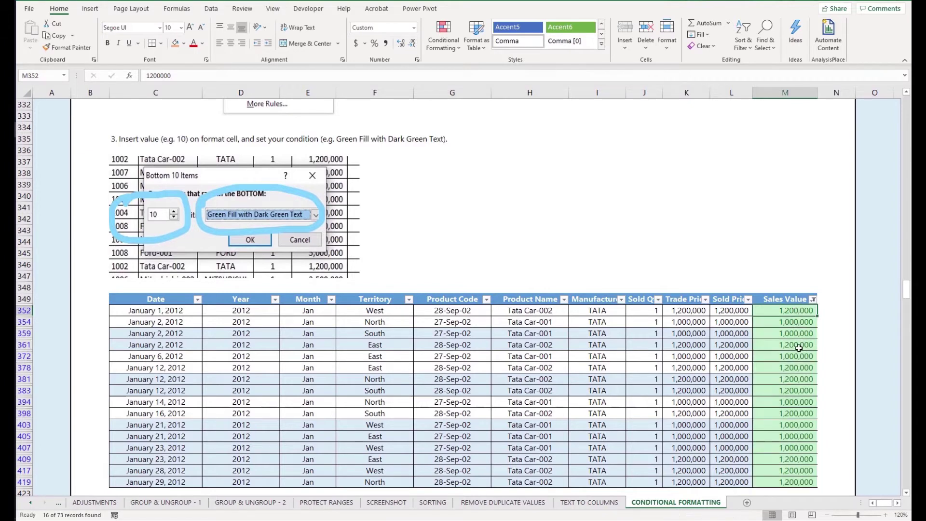
{"action": "left_click", "coordinate": [798, 345], "text": "ctrl"}
{"action": "left_click", "coordinate": [801, 368], "text": "ctrl"}
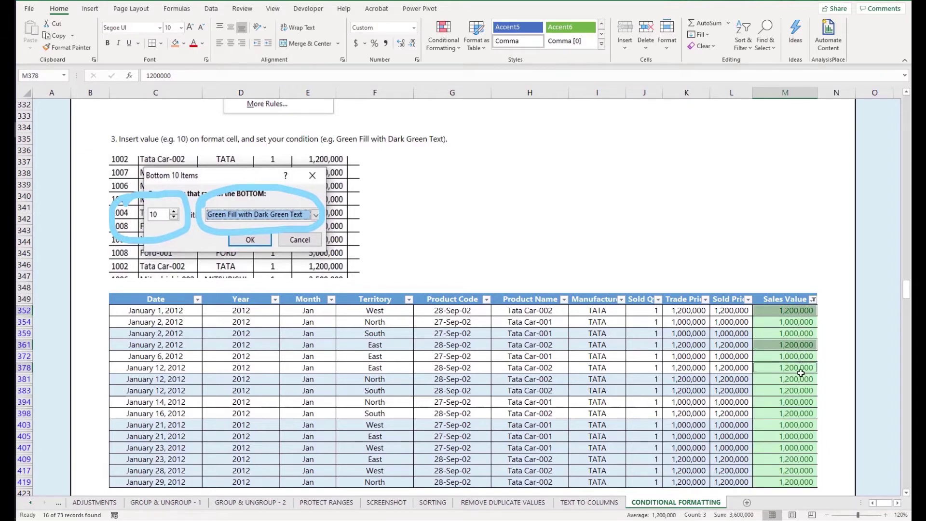
{"action": "left_click", "coordinate": [802, 379], "text": "ctrl"}
{"action": "left_click", "coordinate": [802, 391], "text": "ctrl"}
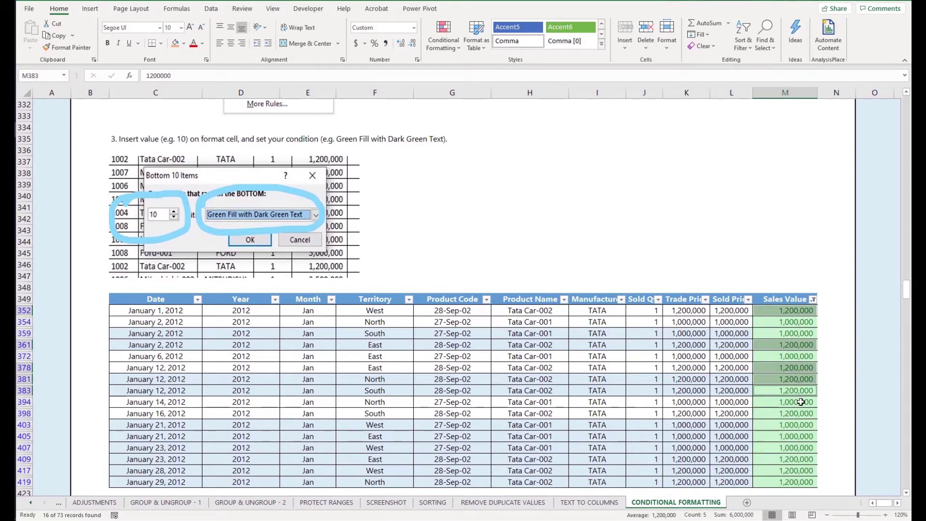
{"action": "left_click", "coordinate": [795, 414], "text": "ctrl"}
{"action": "left_click", "coordinate": [794, 457], "text": "ctrl"}
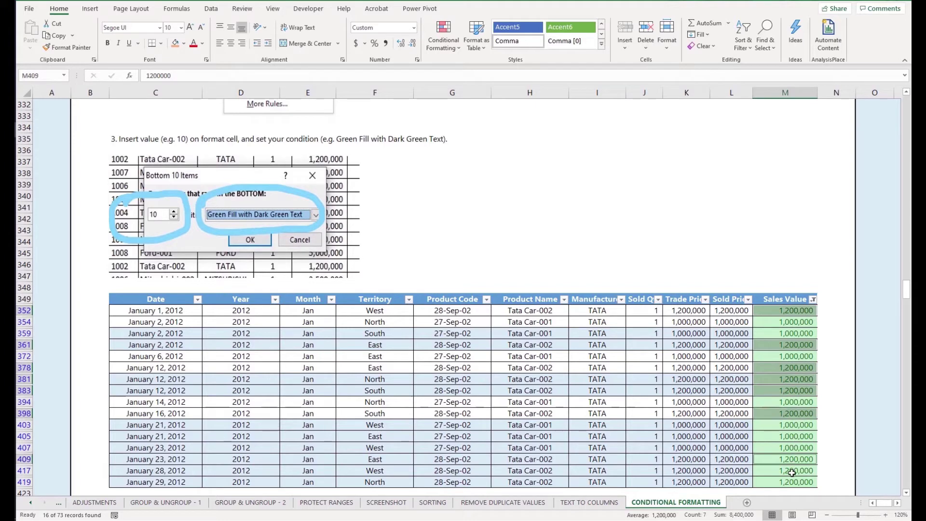
{"action": "left_click", "coordinate": [792, 471], "text": "ctrl"}
{"action": "left_click", "coordinate": [792, 481], "text": "ctrl"}
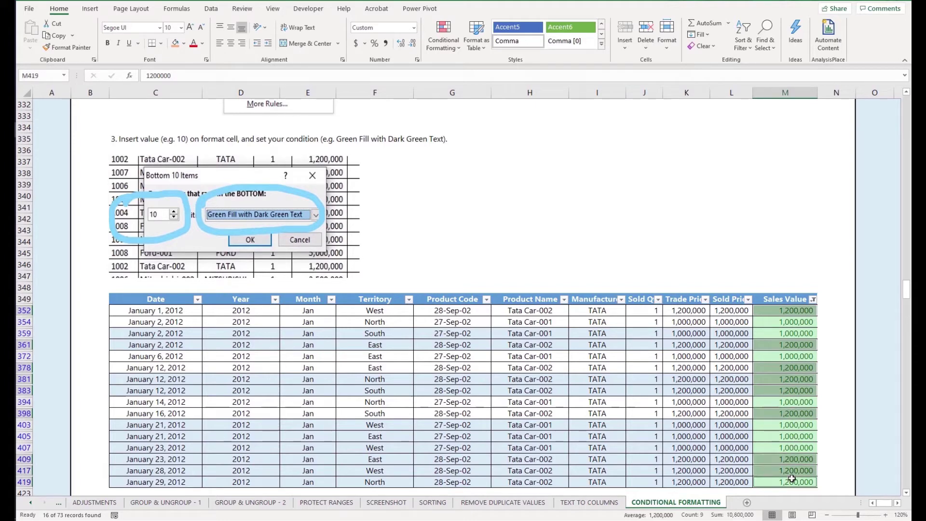
{"action": "left_click", "coordinate": [781, 313]}
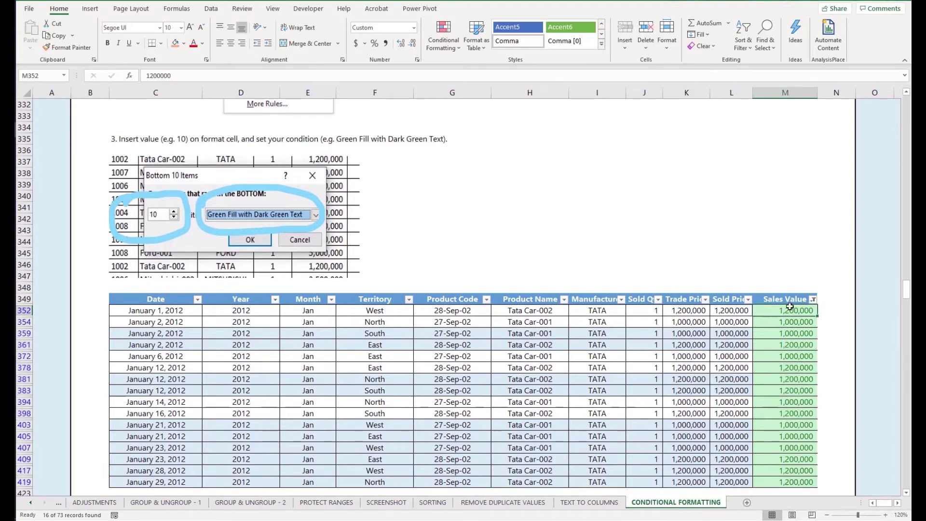
{"action": "left_click_drag", "start_coordinate": [788, 311], "coordinate": [776, 478]}
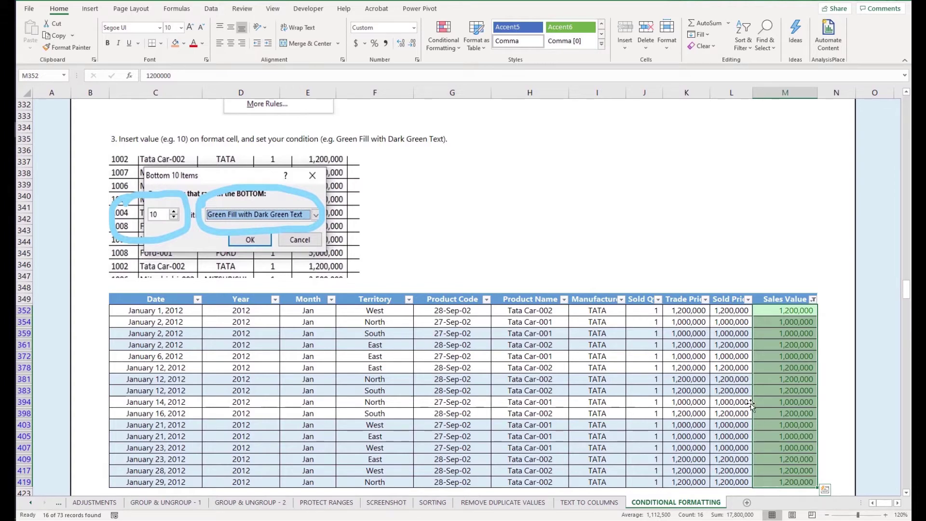
Make the first two filtered Sales Values unique by setting M352 to 1,200,001 and M354 to 900,001.
{"action": "left_click", "coordinate": [799, 326]}
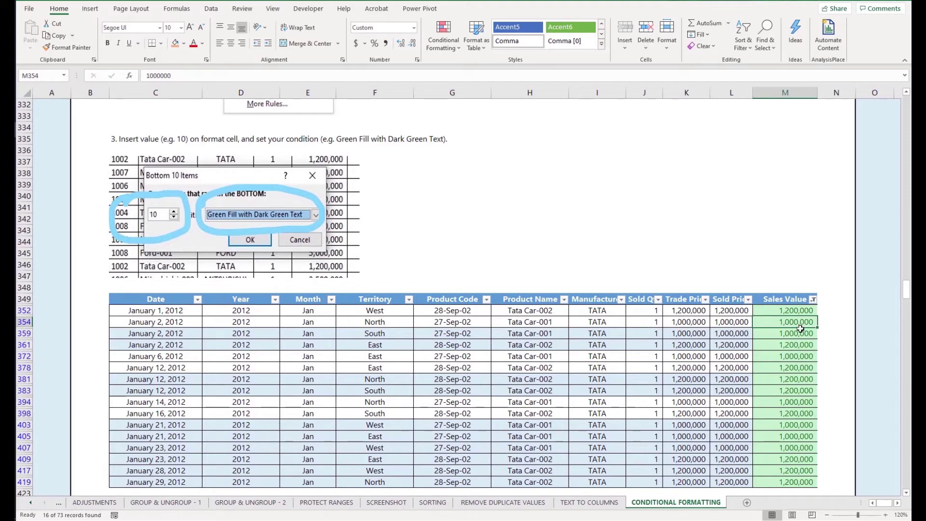
{"action": "double_click", "coordinate": [801, 211]}
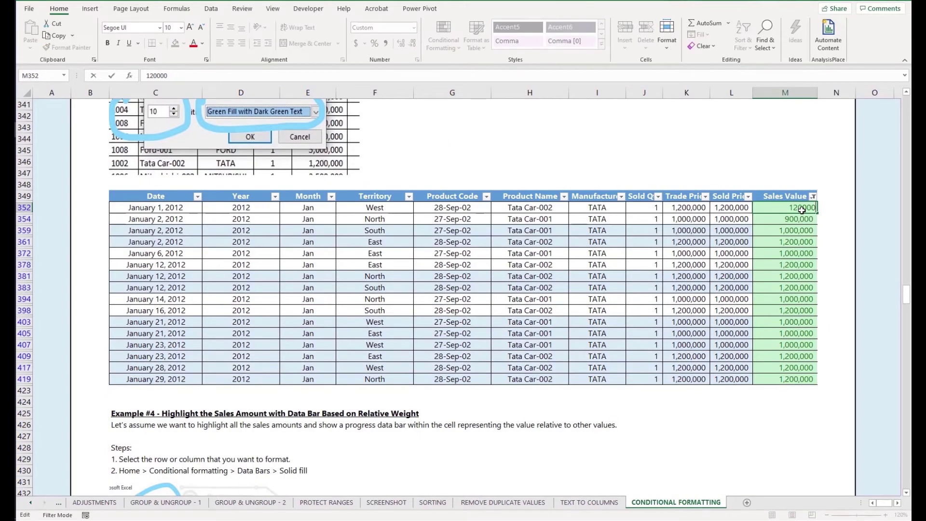
{"action": "type", "text": "1"}
{"action": "key", "text": "Return"}
{"action": "key", "text": "F2"}
{"action": "type", "text": "01"}
{"action": "key", "text": "Return"}
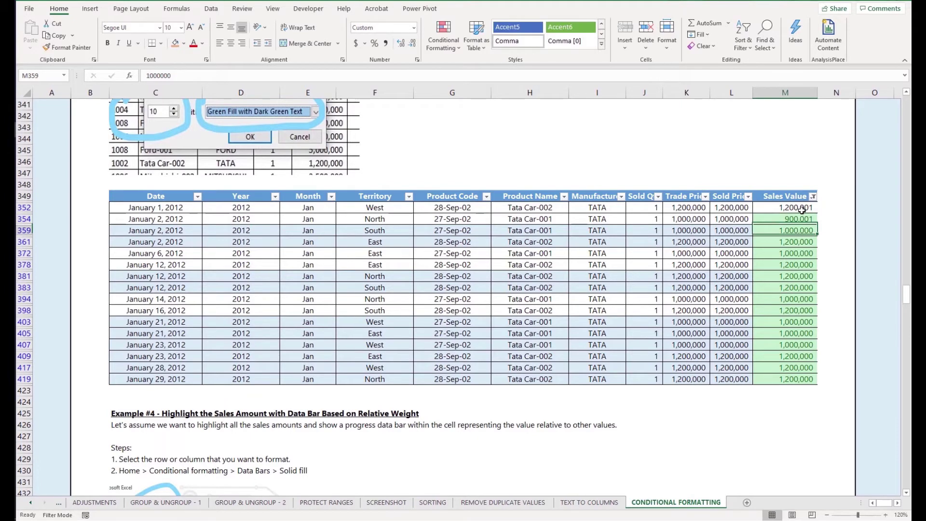
Set Sales Value cell M359 to 1,000,001 and M361 to 1,200,002.
{"action": "key", "text": "F2"}
{"action": "type", "text": "1"}
{"action": "key", "text": "Return"}
{"action": "key", "text": "F2"}
{"action": "type", "text": "1"}
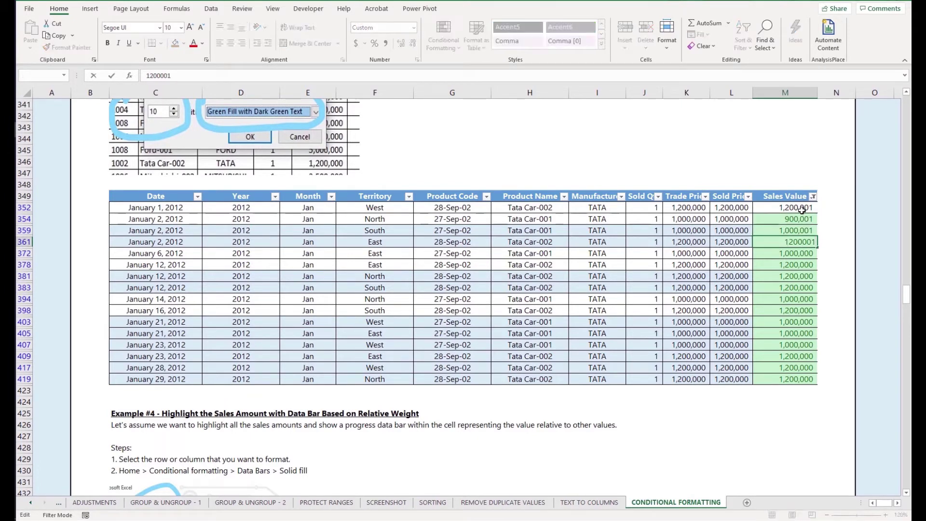
{"action": "key", "text": "BackSpace"}
{"action": "type", "text": "2"}
{"action": "key", "text": "Return"}
Set Sales Value cell M372 to 1,000,003 and M378 to 1,200,004.
{"action": "key", "text": "F2"}
{"action": "key", "text": "BackSpace"}
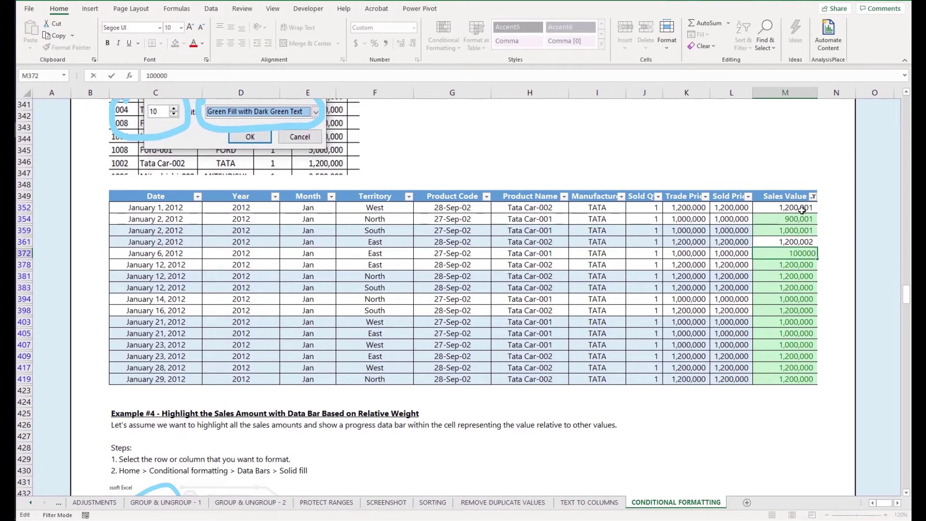
{"action": "type", "text": "3"}
{"action": "key", "text": "Return"}
{"action": "key", "text": "F2"}
{"action": "key", "text": "BackSpace"}
{"action": "type", "text": "4"}
{"action": "key", "text": "Return"}
Set Sales Value cell M381 to 1,200,005 and M383 to 1,200,006.
{"action": "key", "text": "F2"}
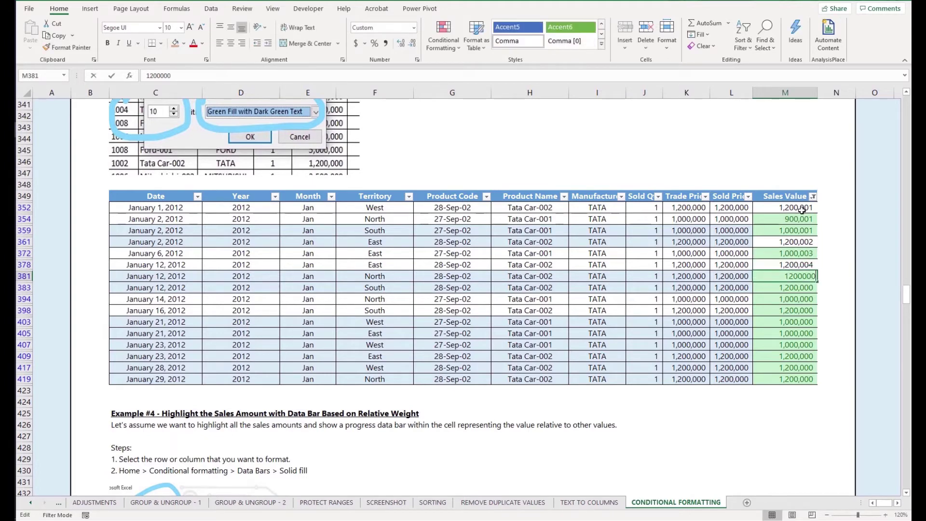
{"action": "type", "text": "5"}
{"action": "key", "text": "Return"}
{"action": "key", "text": "F2"}
{"action": "type", "text": "6"}
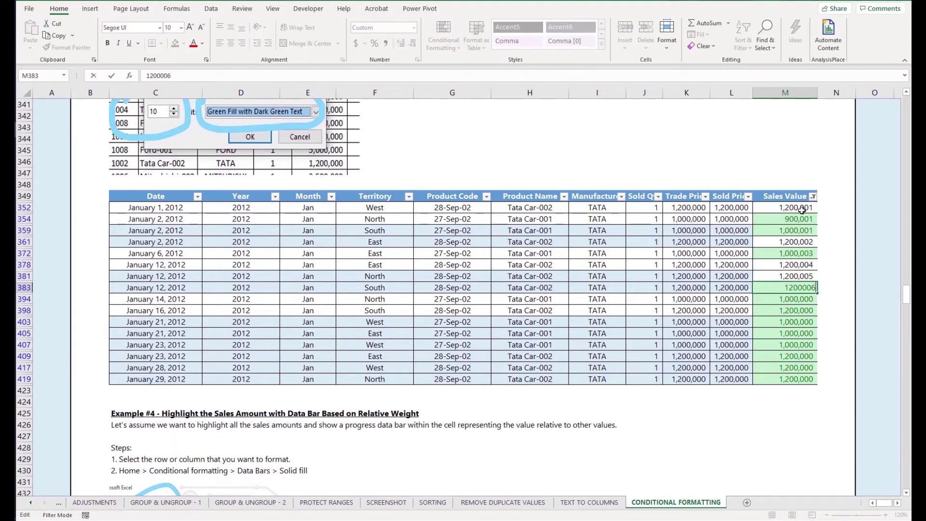
{"action": "key", "text": "Return"}
Set Sales Value cell M394 to 1,000,007 and M398 to 1,200,008.
{"action": "key", "text": "F2"}
{"action": "key", "text": "BackSpace"}
{"action": "type", "text": "7"}
{"action": "key", "text": "Return"}
{"action": "key", "text": "F2"}
{"action": "key", "text": "BackSpace"}
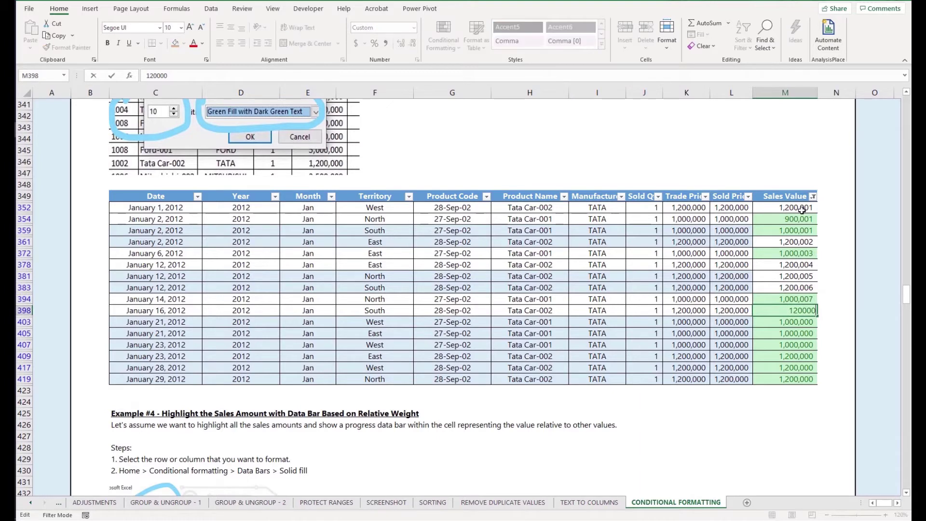
{"action": "type", "text": "8"}
{"action": "key", "text": "Return"}
Set Sales Value cell M403 to 1,000,009 and M405 to 1,000,010.
{"action": "key", "text": "F2"}
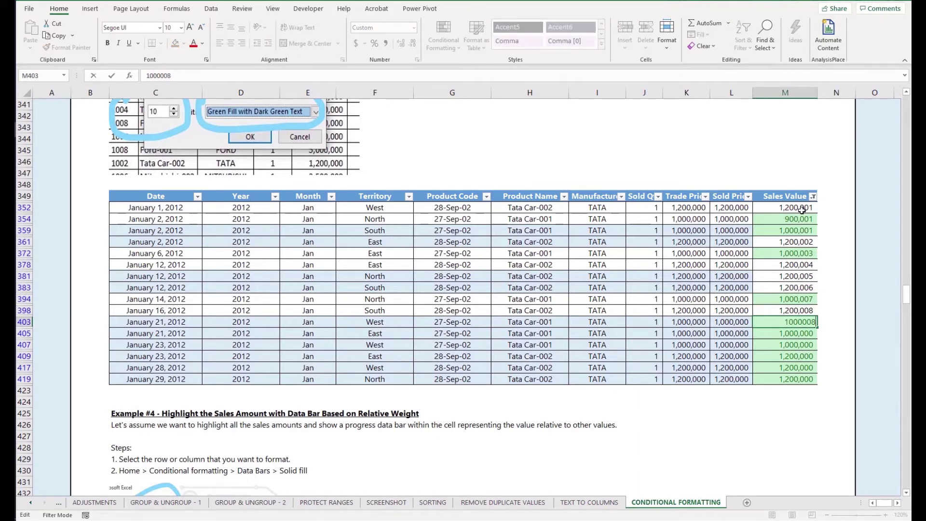
{"action": "type", "text": "9"}
{"action": "key", "text": "Return"}
{"action": "key", "text": "F2"}
{"action": "key", "text": "BackSpace"}
{"action": "key", "text": "BackSpace"}
{"action": "type", "text": "10"}
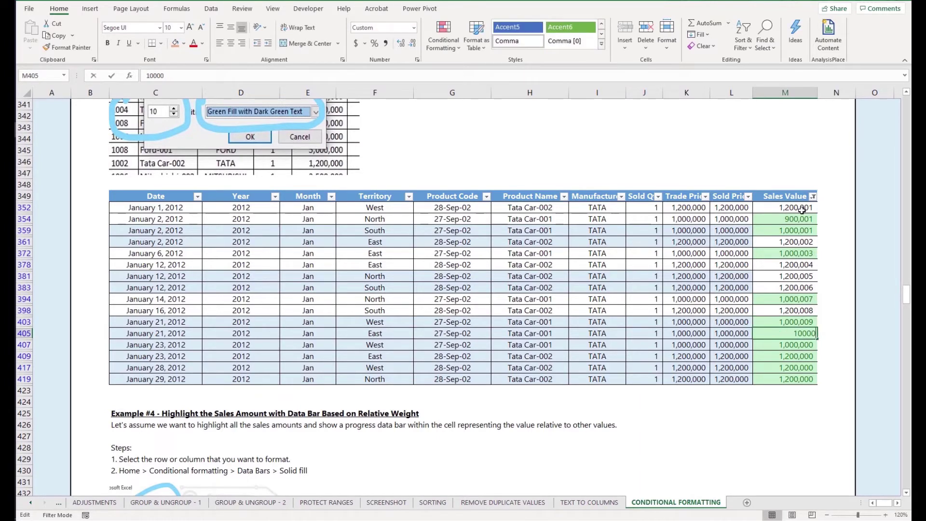
{"action": "key", "text": "Return"}
Set Sales Value cell M407 to 1,000,011 and M409 to 1,200,023.
{"action": "key", "text": "F2"}
{"action": "key", "text": "BackSpace"}
{"action": "key", "text": "BackSpace"}
{"action": "type", "text": "11"}
{"action": "key", "text": "Return"}
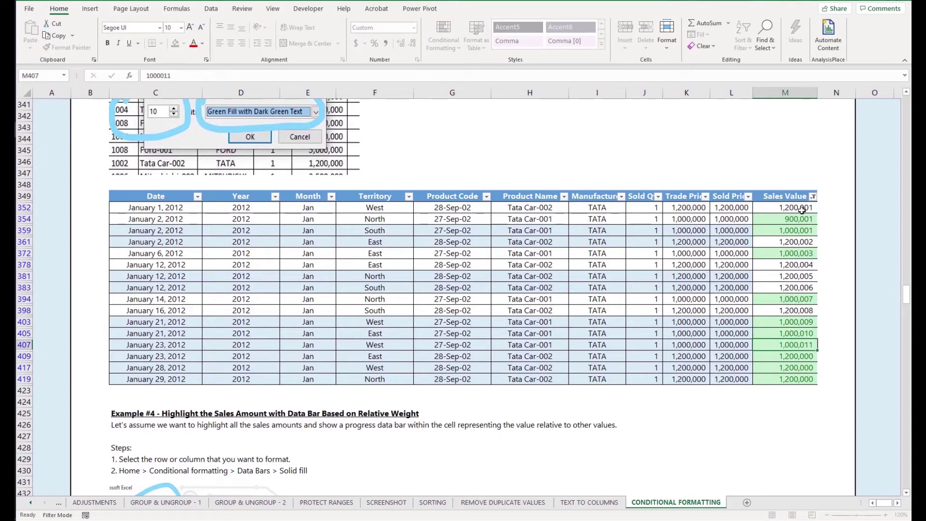
{"action": "key", "text": "F2"}
{"action": "key", "text": "BackSpace"}
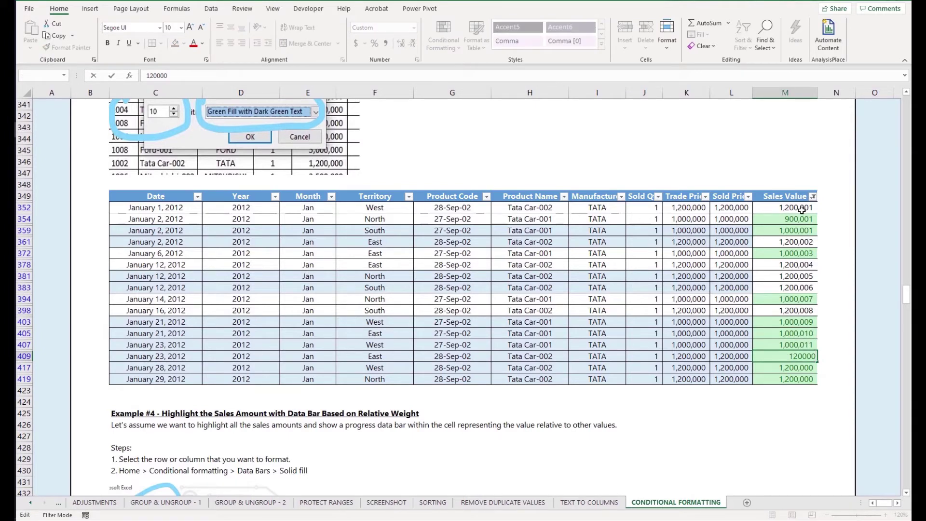
{"action": "type", "text": "323"}
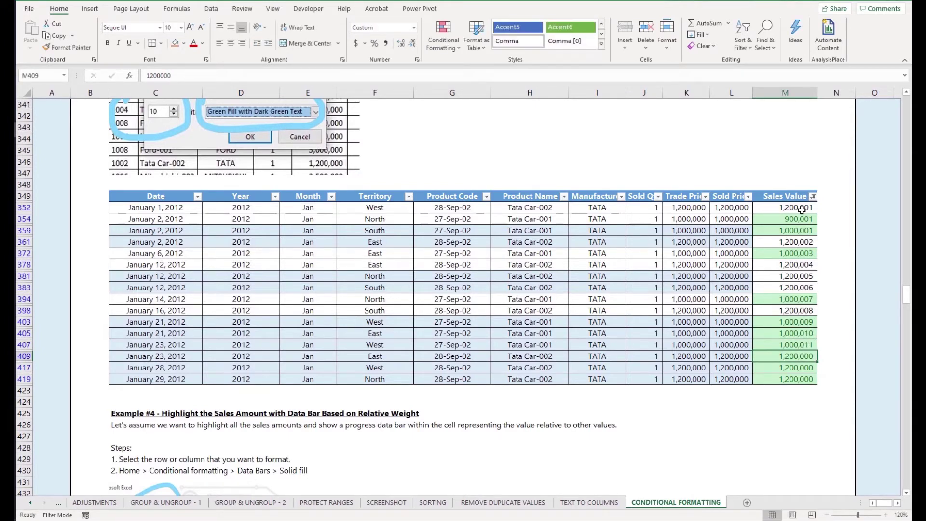
{"action": "key", "text": "Return"}
Set Sales Value cell M417 to 1,200,024 and M419 to 1,200,025.
{"action": "key", "text": "F2"}
{"action": "key", "text": "BackSpace"}
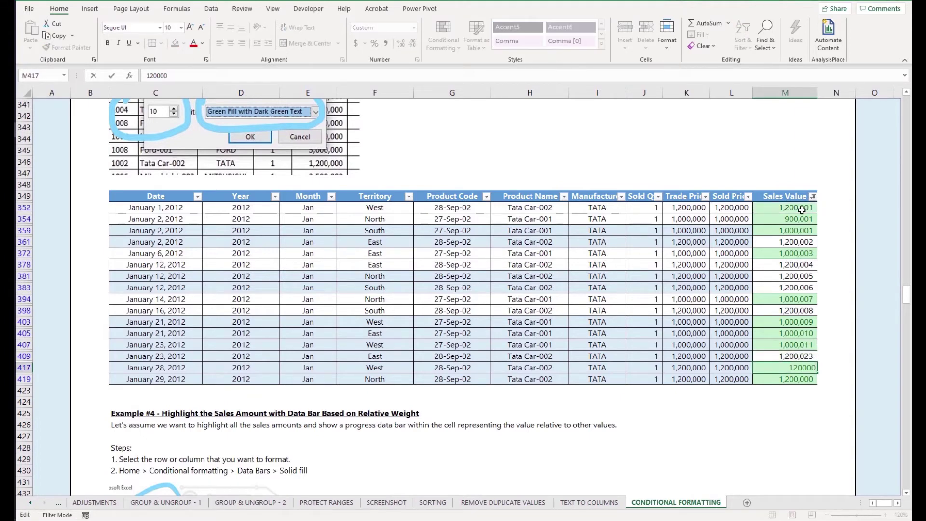
{"action": "type", "text": "24"}
{"action": "key", "text": "Return"}
{"action": "key", "text": "F2"}
{"action": "key", "text": "BackSpace"}
{"action": "key", "text": "BackSpace"}
{"action": "type", "text": "25"}
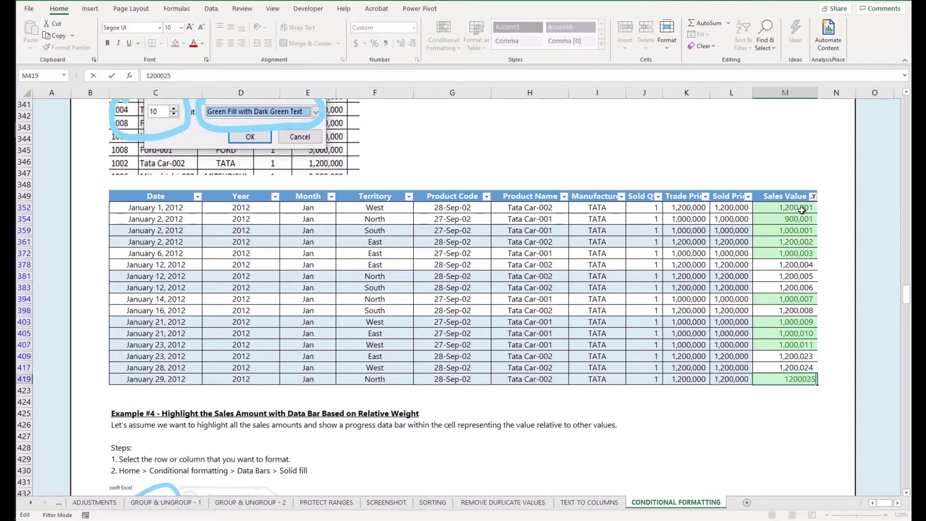
{"action": "key", "text": "Return"}
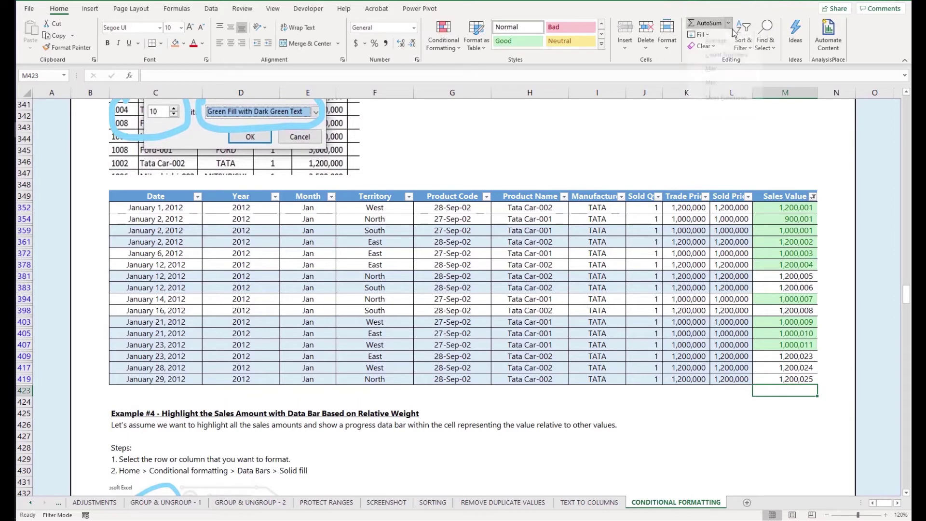
Clear the color filter from the Bottom 10 sales table so every row is listed.
{"action": "left_click", "coordinate": [728, 23]}
{"action": "left_click", "coordinate": [745, 28]}
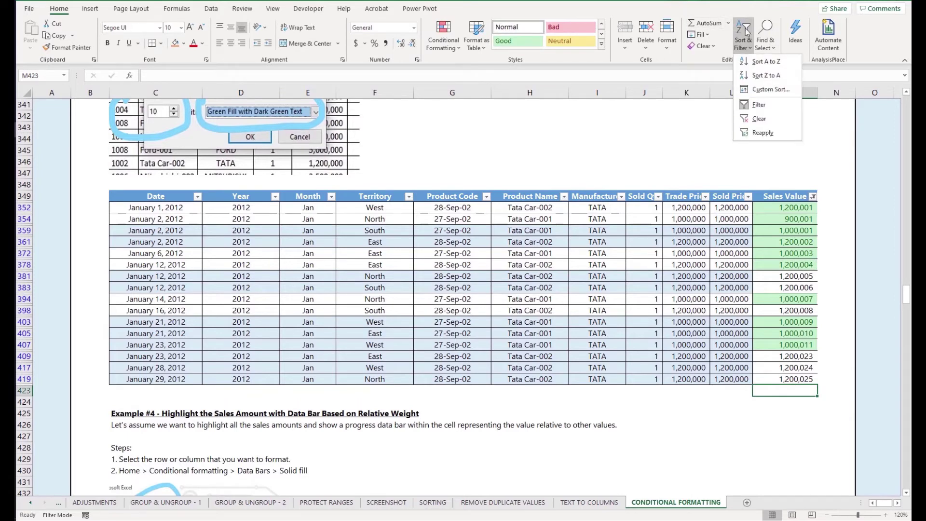
{"action": "left_click", "coordinate": [748, 121]}
{"action": "left_click", "coordinate": [779, 231]}
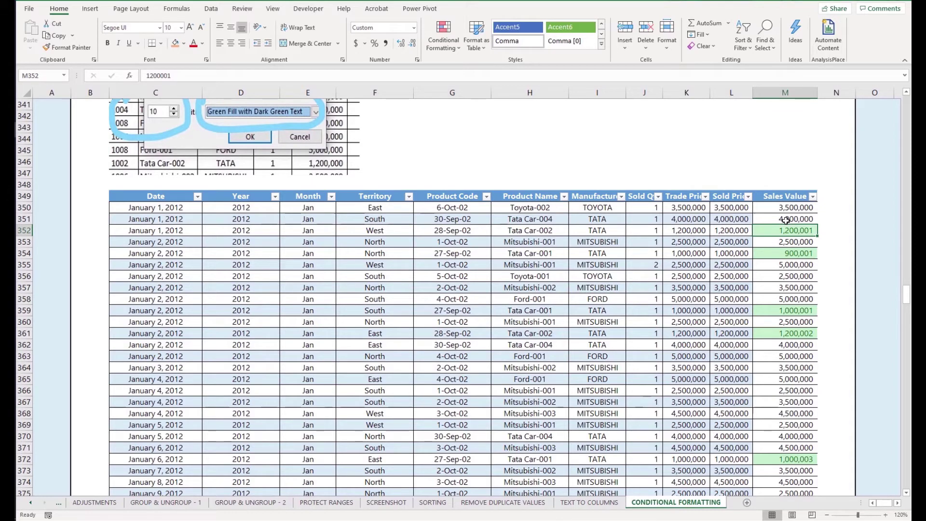
Filter the Sales Value column by the light green cell color and select the filtered values to check their count.
{"action": "left_click", "coordinate": [786, 220]}
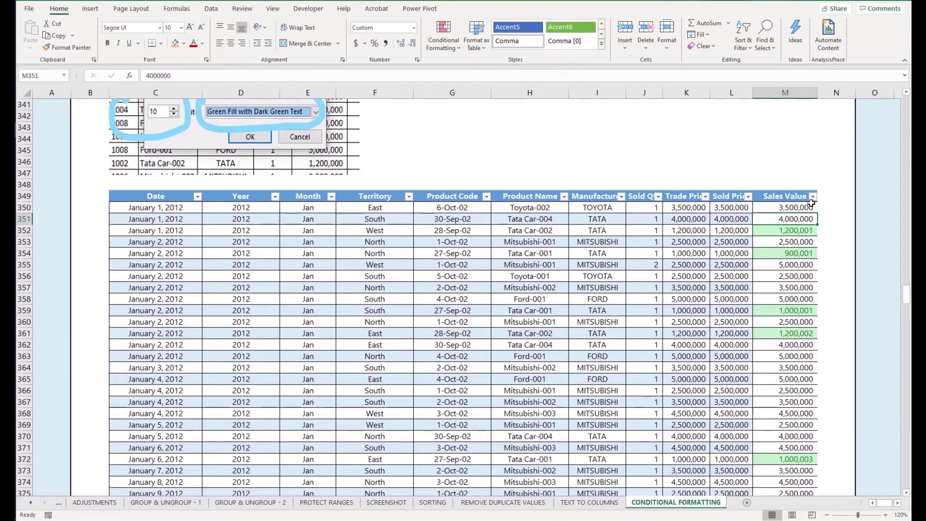
{"action": "left_click", "coordinate": [812, 197]}
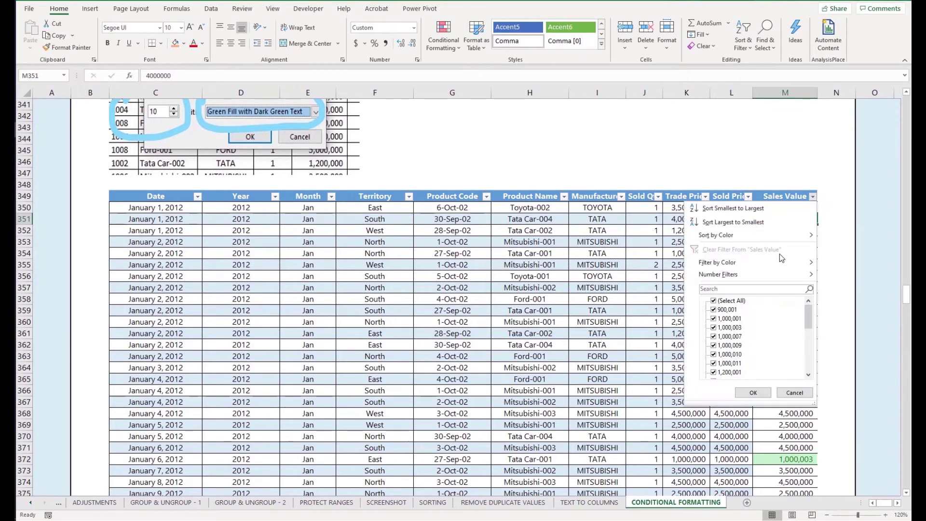
{"action": "mouse_move", "coordinate": [780, 263]}
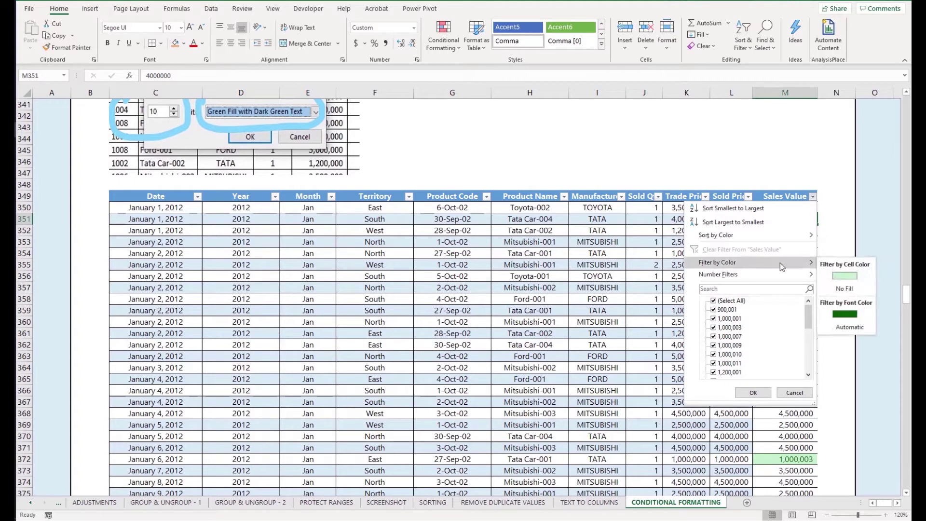
{"action": "left_click", "coordinate": [845, 276]}
{"action": "left_click_drag", "start_coordinate": [787, 207], "coordinate": [768, 308]}
{"action": "scroll", "coordinate": [767, 307], "scroll_direction": "up", "scroll_amount": 10}
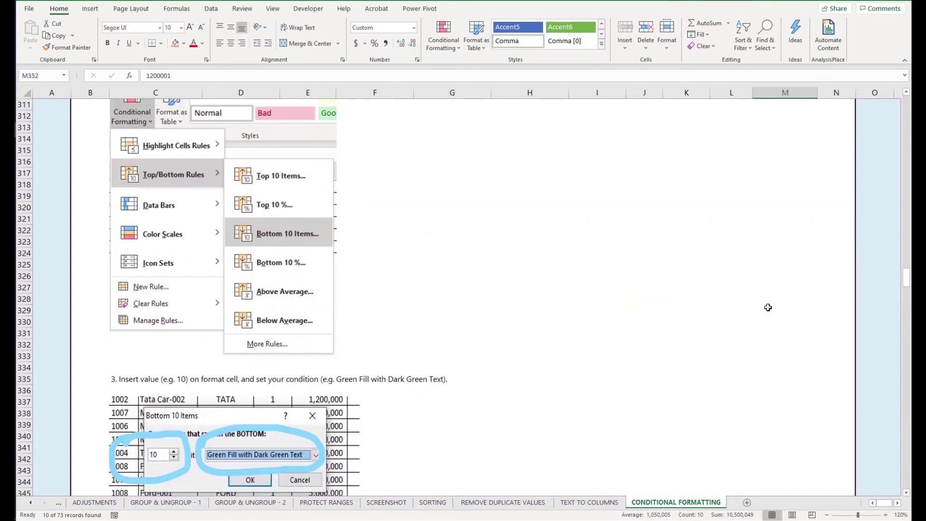
{"action": "scroll", "coordinate": [768, 307], "scroll_direction": "down", "scroll_amount": 8}
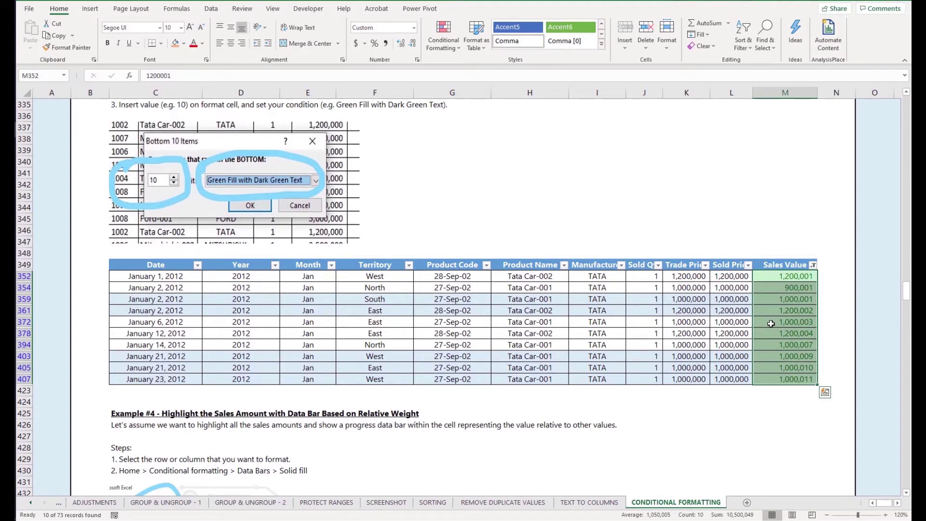
Remove the green cell color filter from the Sales Value column.
{"action": "left_click", "coordinate": [770, 323]}
{"action": "left_click", "coordinate": [743, 36]}
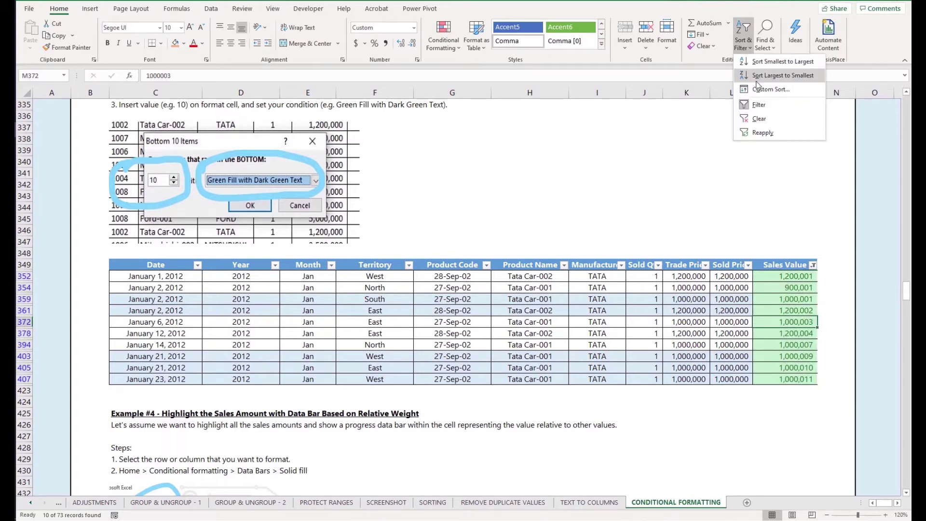
{"action": "left_click", "coordinate": [757, 119]}
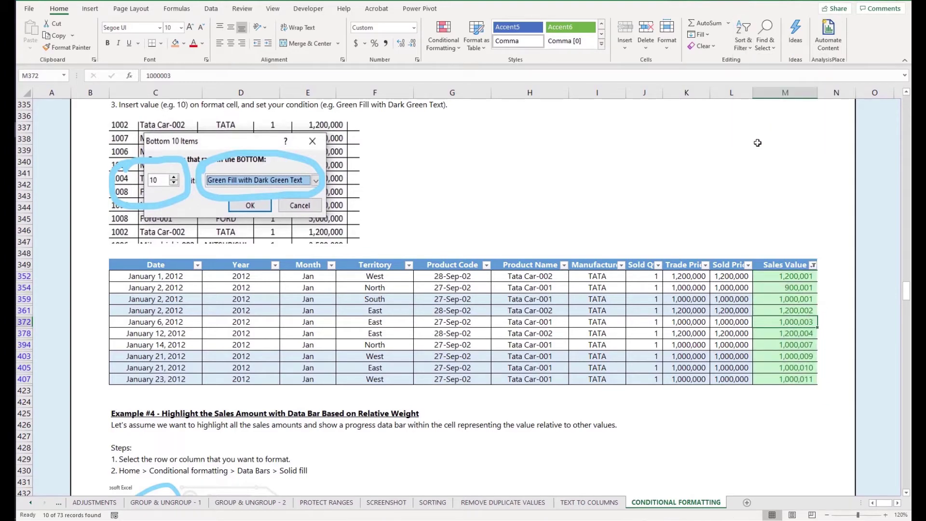
Read the Example #4 instructions on highlighting the sales amount with data bars based on relative weight.
{"action": "scroll", "coordinate": [734, 287], "scroll_direction": "down", "scroll_amount": 12}
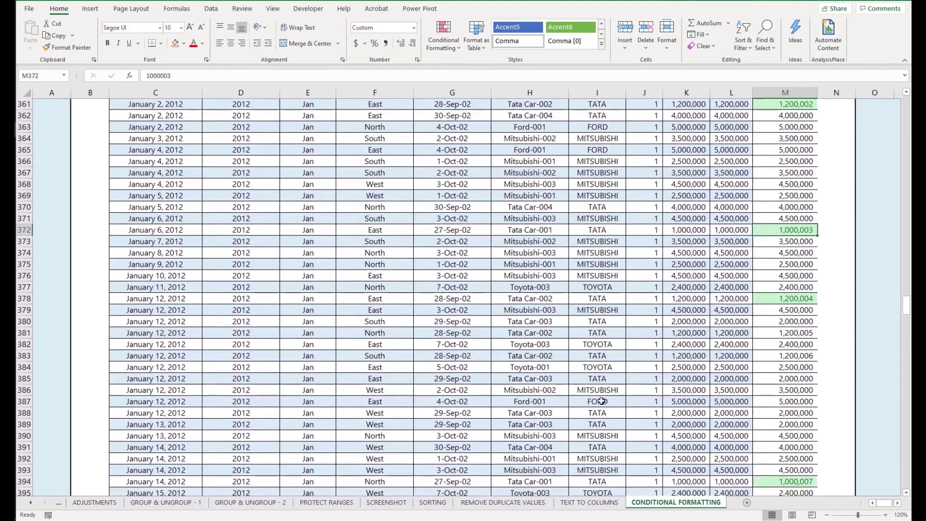
{"action": "scroll", "coordinate": [601, 404], "scroll_direction": "down", "scroll_amount": 12}
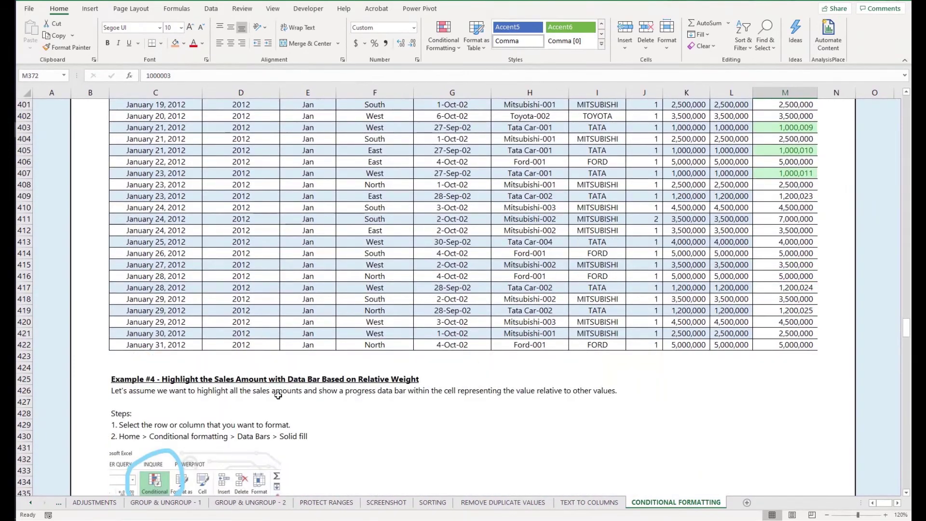
{"action": "scroll", "coordinate": [278, 398], "scroll_direction": "down", "scroll_amount": 2}
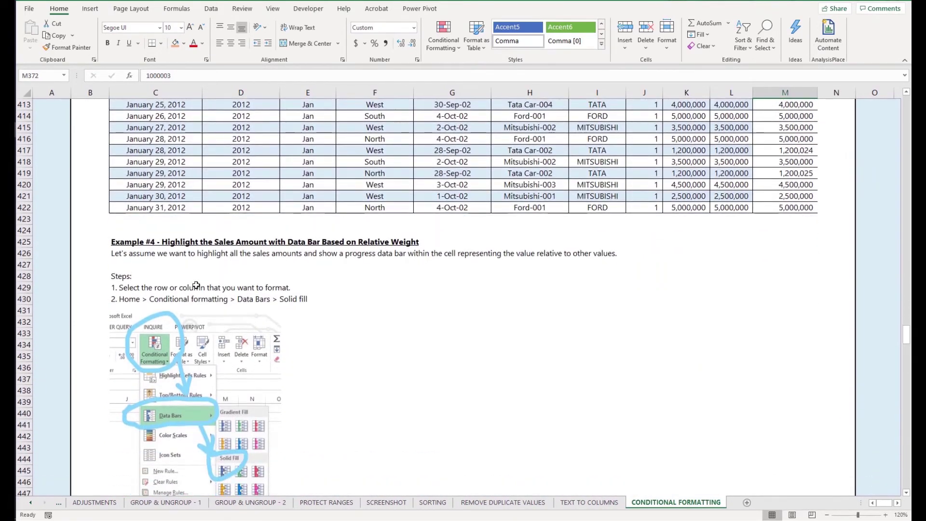
{"action": "left_click", "coordinate": [181, 254]}
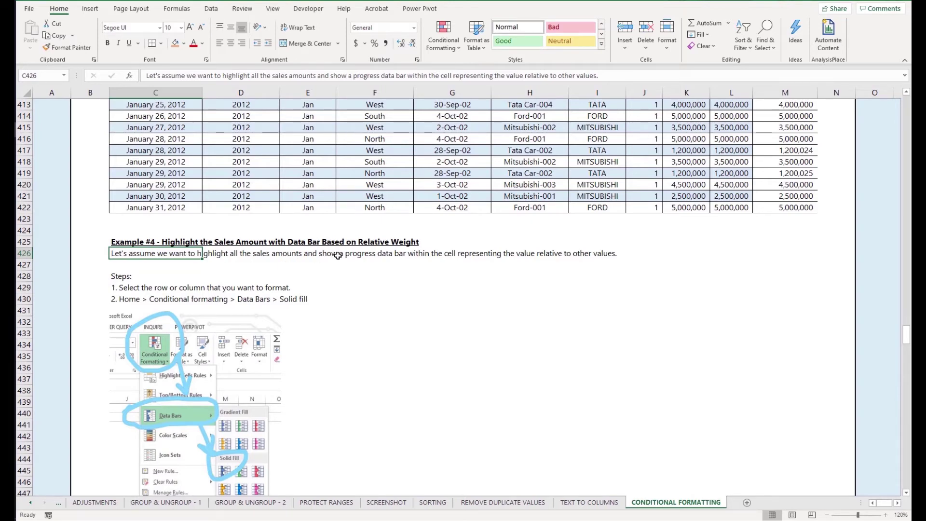
{"action": "left_click", "coordinate": [340, 303]}
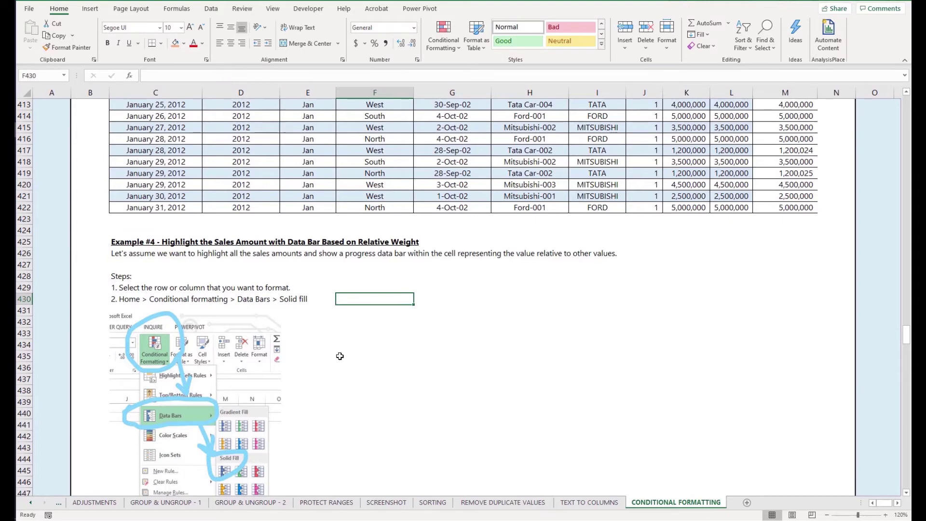
{"action": "scroll", "coordinate": [340, 357], "scroll_direction": "down", "scroll_amount": 3}
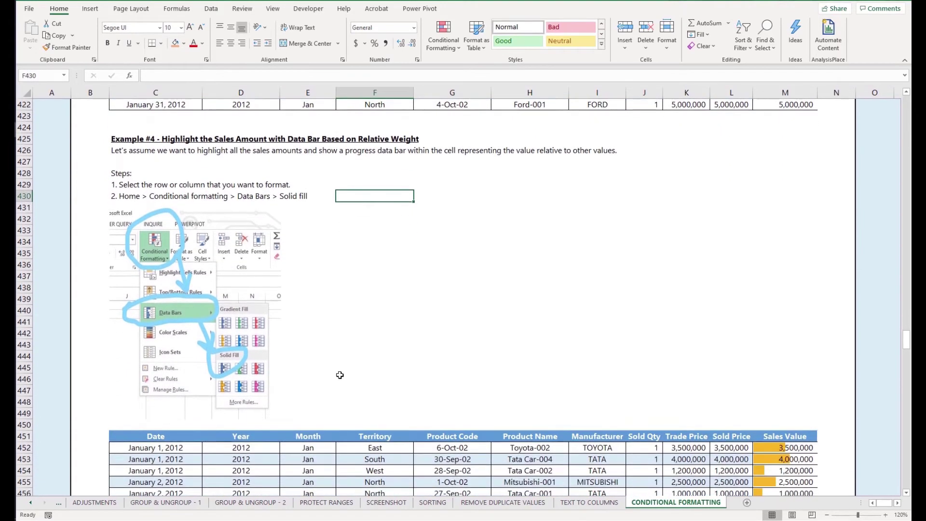
{"action": "scroll", "coordinate": [340, 366], "scroll_direction": "up", "scroll_amount": 1}
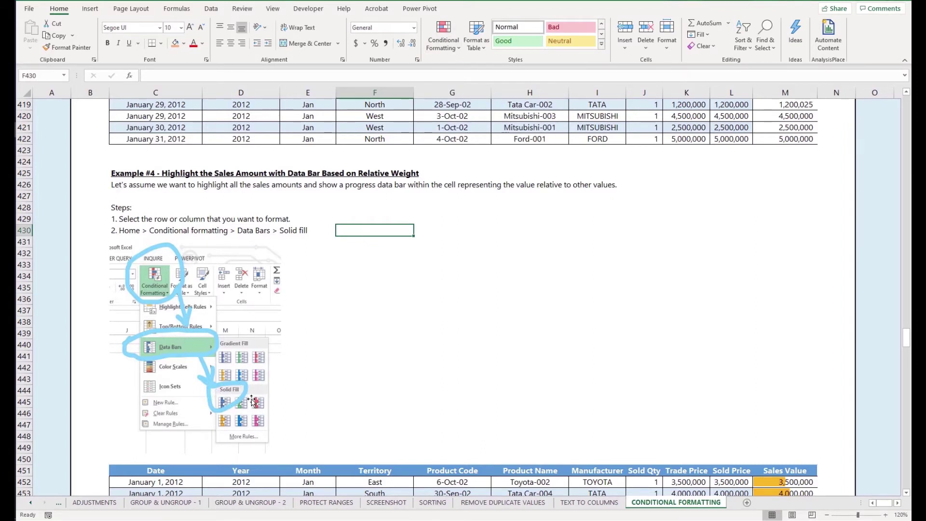
{"action": "scroll", "coordinate": [365, 349], "scroll_direction": "down", "scroll_amount": 2}
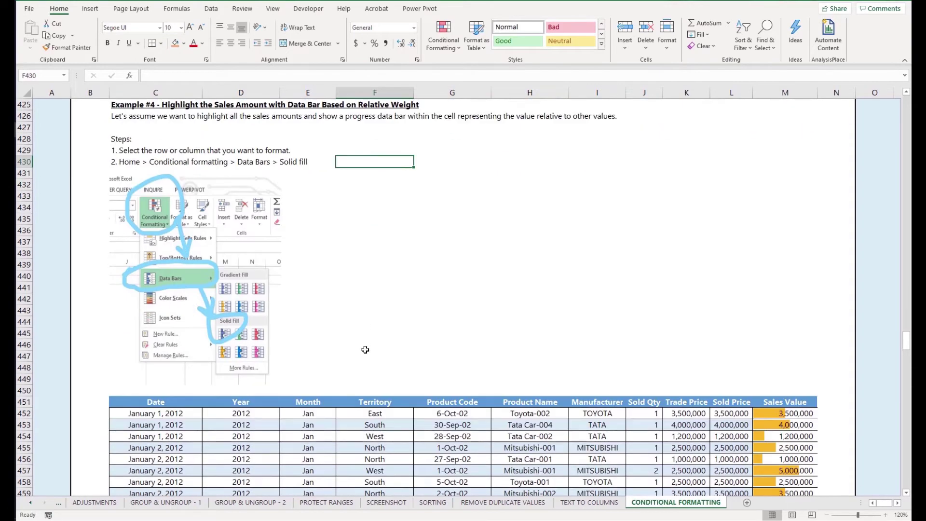
Select the Sales Value column of the Example #4 table, including its header, and clear the conditional formatting rules from the selected cells.
{"action": "left_click", "coordinate": [802, 413]}
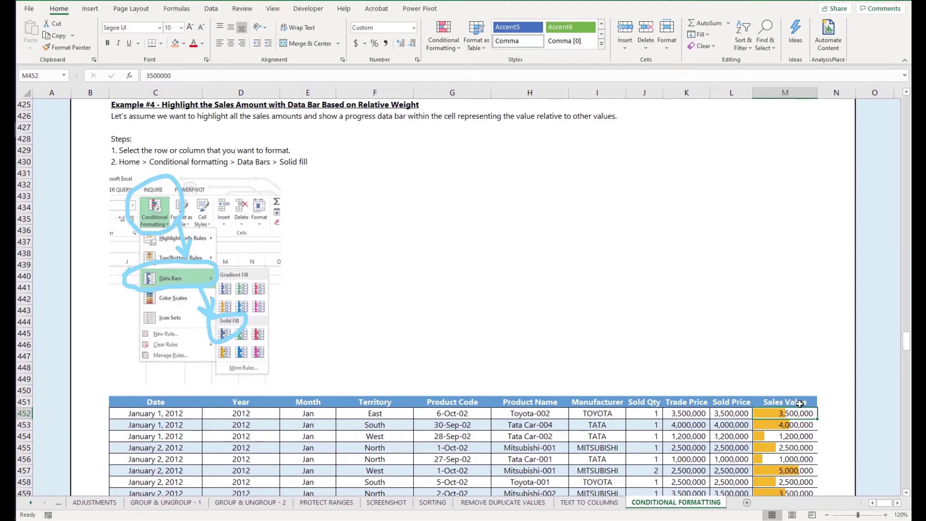
{"action": "key", "text": "ctrl+shift+Down"}
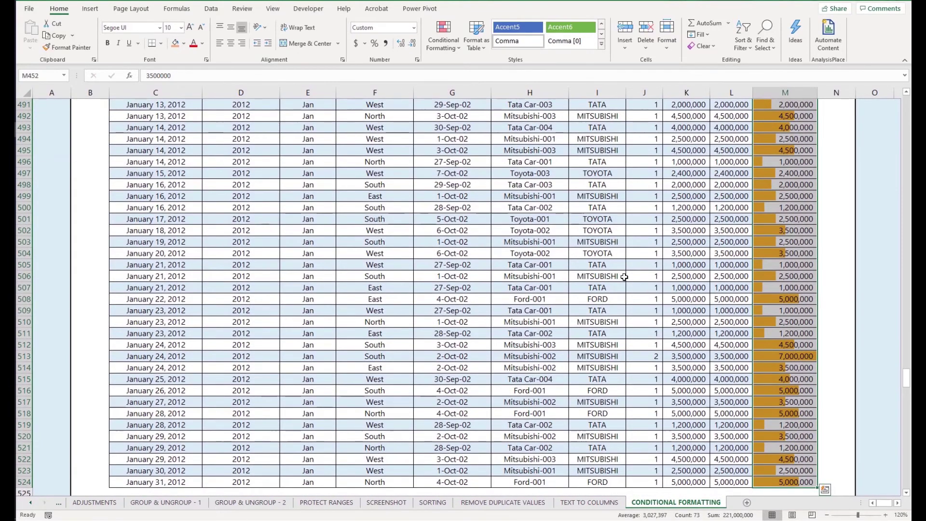
{"action": "scroll", "coordinate": [784, 328], "scroll_direction": "up", "scroll_amount": 20}
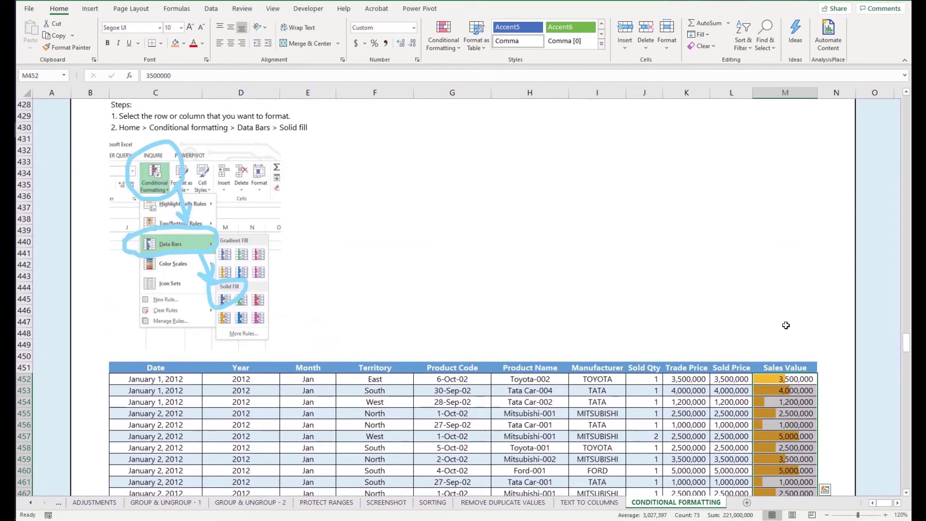
{"action": "scroll", "coordinate": [786, 326], "scroll_direction": "down", "scroll_amount": 5}
{"action": "left_click", "coordinate": [443, 36]}
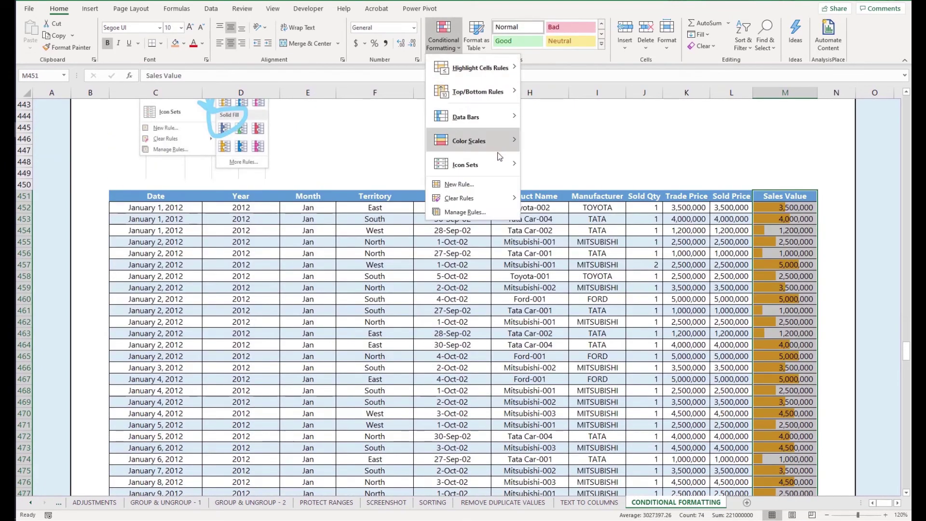
{"action": "mouse_move", "coordinate": [488, 199]}
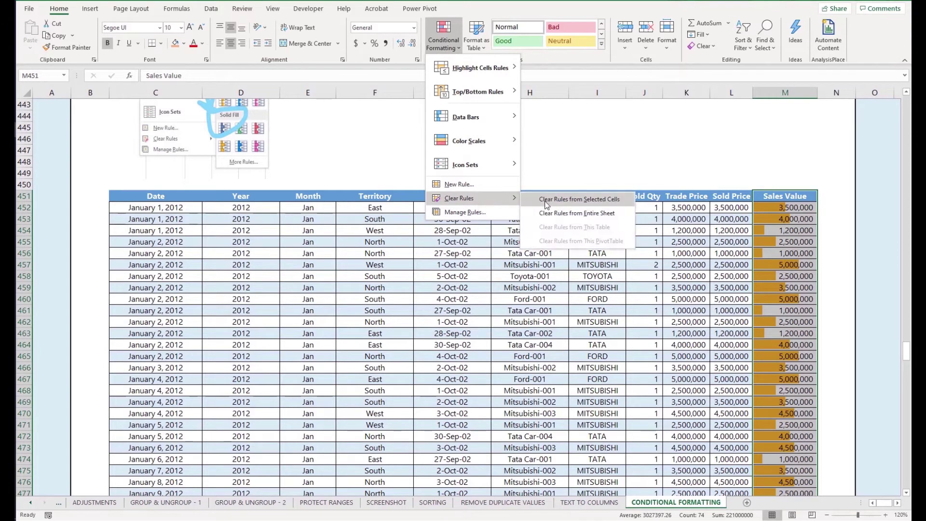
{"action": "left_click", "coordinate": [559, 198]}
Apply the solid-fill Blue Data Bar to the Example #4 Sales Value column and inspect the bar in cell M513.
{"action": "left_click", "coordinate": [443, 37]}
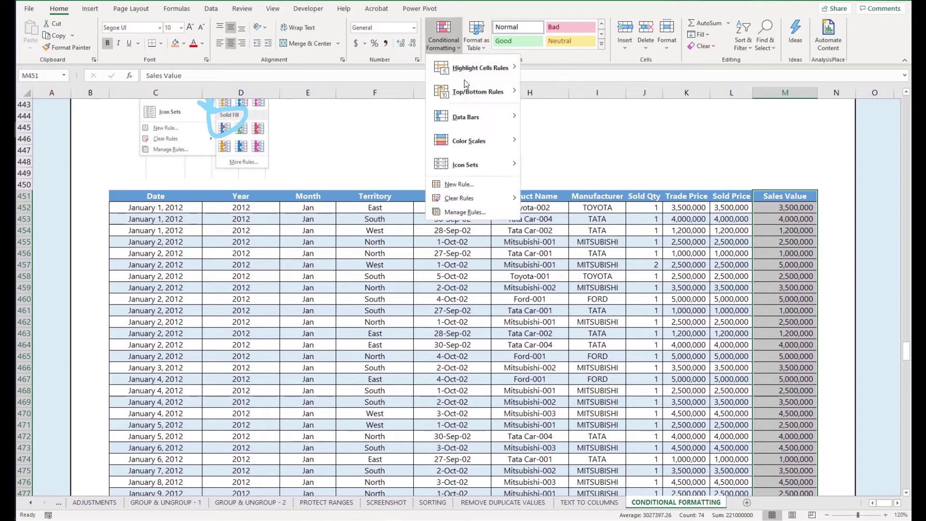
{"action": "mouse_move", "coordinate": [472, 95]}
{"action": "mouse_move", "coordinate": [475, 120]}
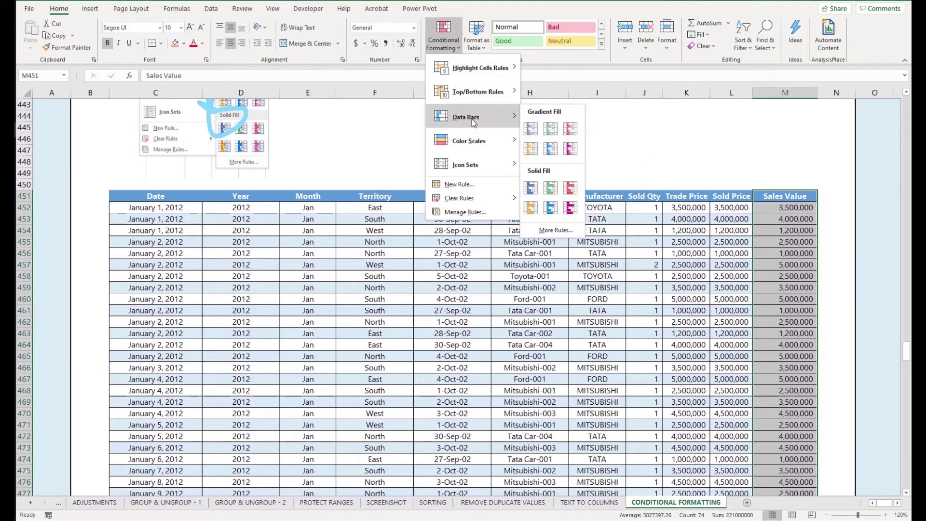
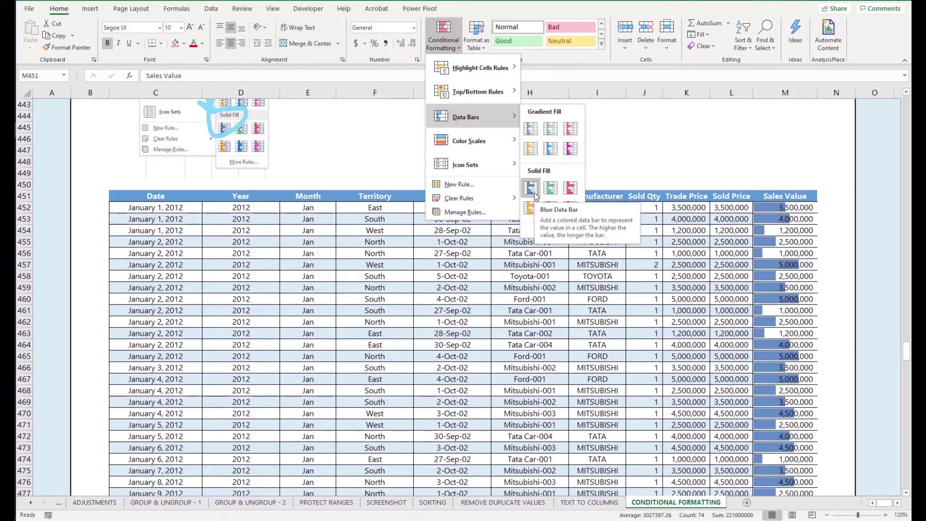
{"action": "left_click", "coordinate": [532, 189]}
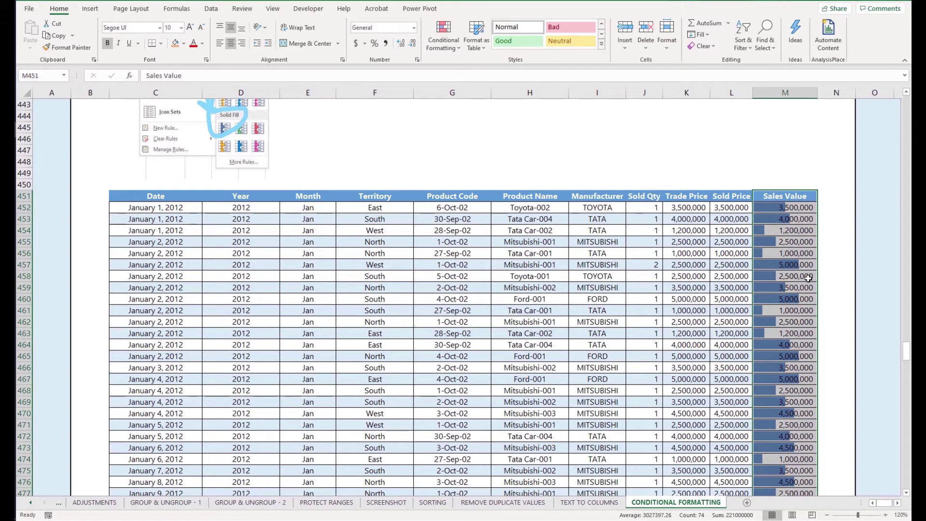
{"action": "scroll", "coordinate": [808, 298], "scroll_direction": "down", "scroll_amount": 4}
{"action": "scroll", "coordinate": [808, 299], "scroll_direction": "down", "scroll_amount": 11}
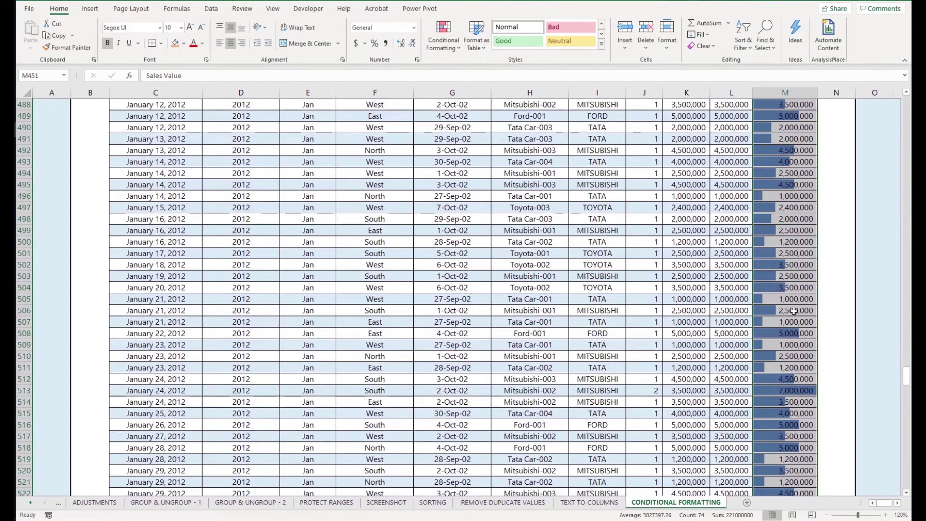
{"action": "left_click", "coordinate": [797, 391]}
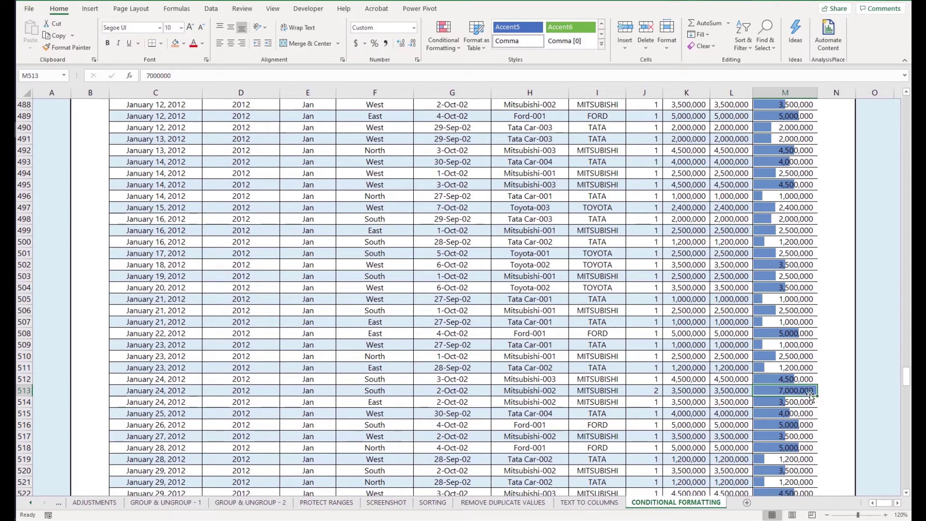
{"action": "scroll", "coordinate": [796, 341], "scroll_direction": "down", "scroll_amount": 3}
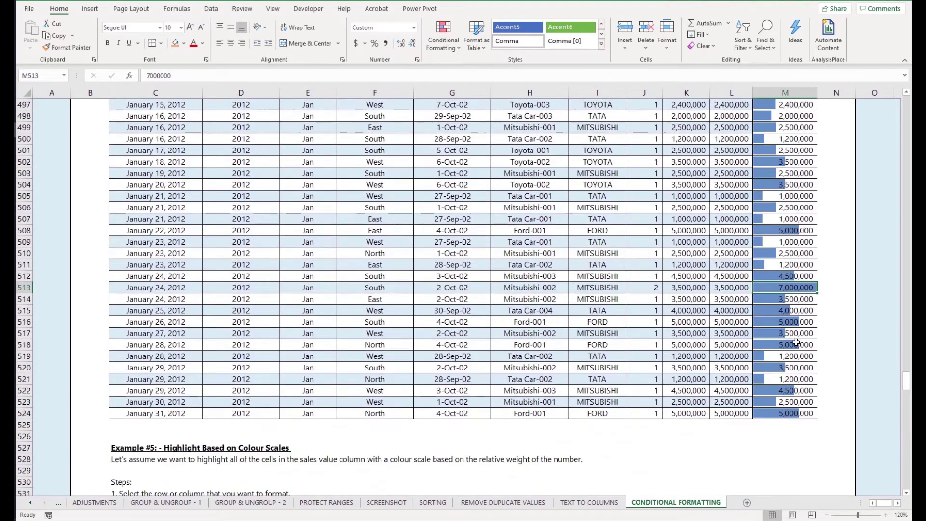
Examine the data bars along the Example #4 Sales Value column, comparing bar lengths in cells M474, M459 and M452.
{"action": "scroll", "coordinate": [797, 398], "scroll_direction": "up", "scroll_amount": 2}
{"action": "scroll", "coordinate": [797, 398], "scroll_direction": "up", "scroll_amount": 10}
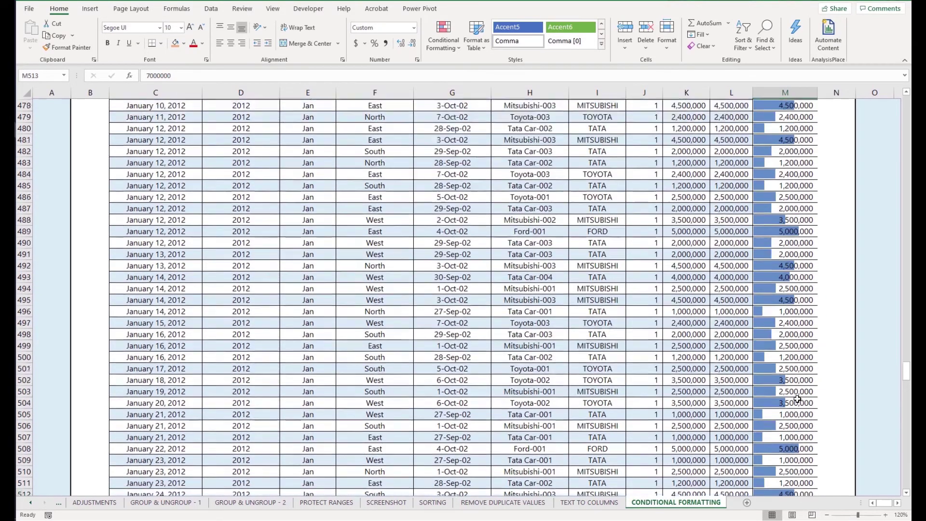
{"action": "scroll", "coordinate": [797, 263], "scroll_direction": "up", "scroll_amount": 3}
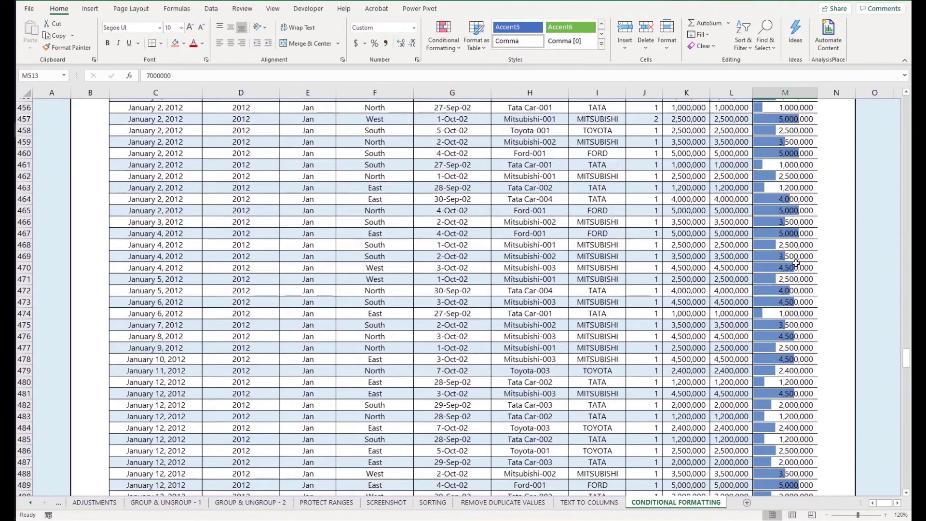
{"action": "left_click", "coordinate": [777, 352]}
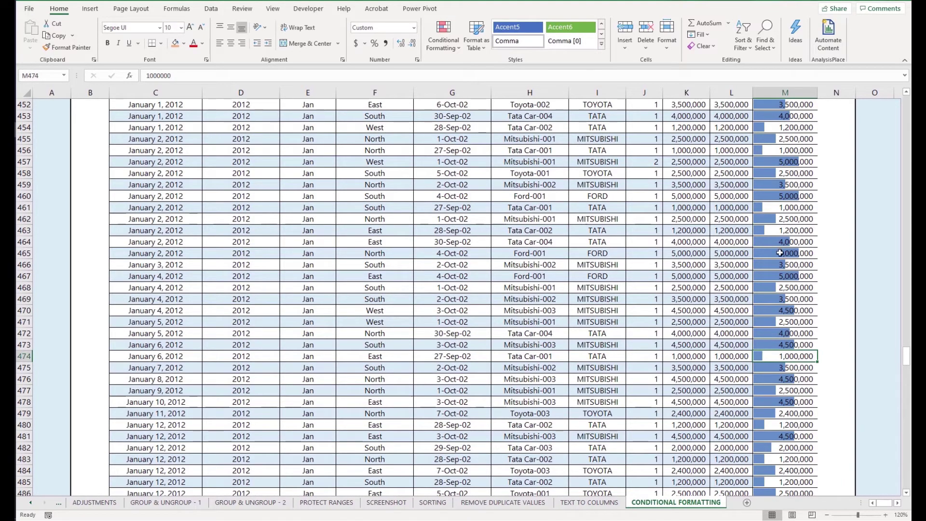
{"action": "scroll", "coordinate": [785, 238], "scroll_direction": "up", "scroll_amount": 1}
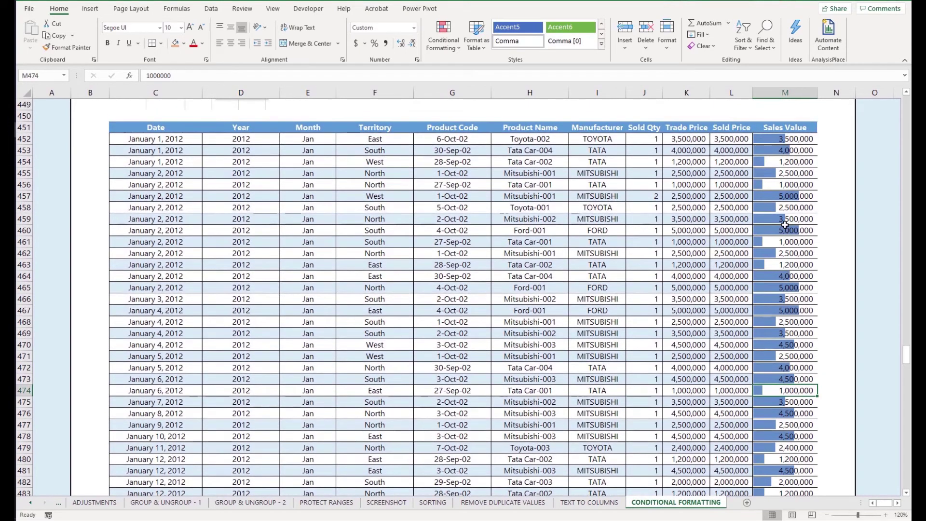
{"action": "left_click", "coordinate": [784, 221]}
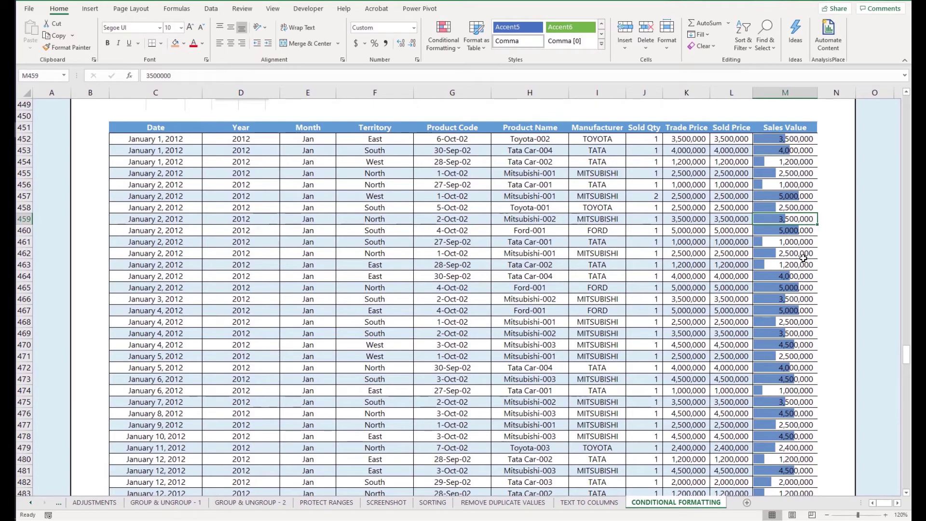
{"action": "scroll", "coordinate": [802, 251], "scroll_direction": "down", "scroll_amount": 8}
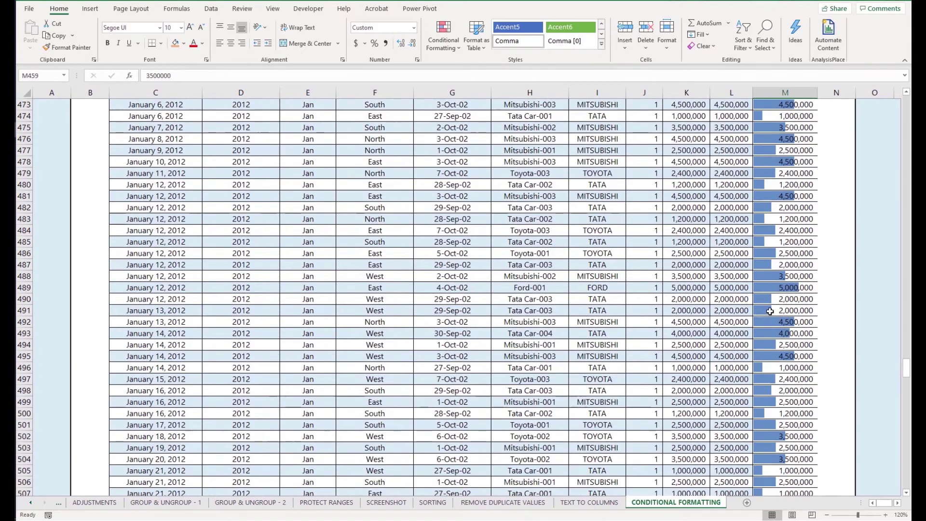
{"action": "scroll", "coordinate": [700, 351], "scroll_direction": "up", "scroll_amount": 9}
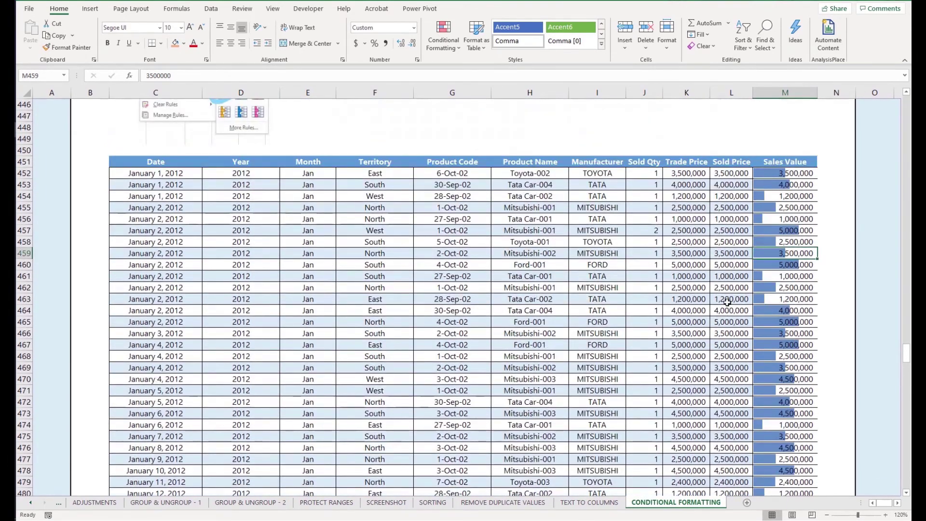
{"action": "scroll", "coordinate": [771, 279], "scroll_direction": "up", "scroll_amount": 2}
{"action": "left_click", "coordinate": [796, 241]}
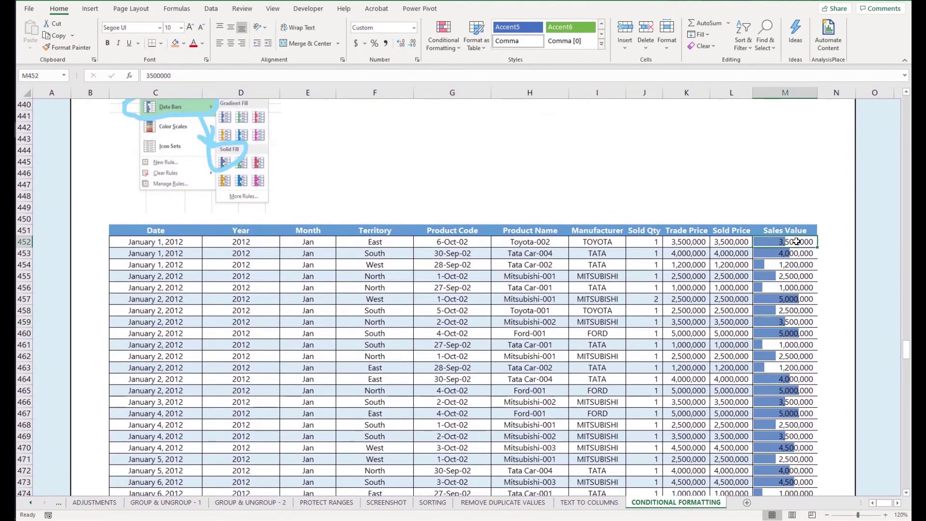
{"action": "scroll", "coordinate": [797, 241], "scroll_direction": "up", "scroll_amount": 2}
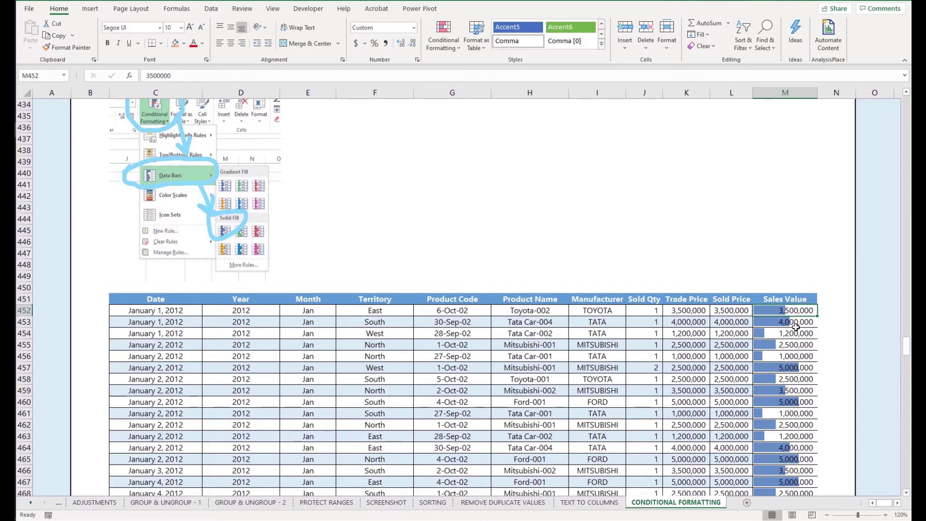
{"action": "scroll", "coordinate": [796, 327], "scroll_direction": "up", "scroll_amount": 1}
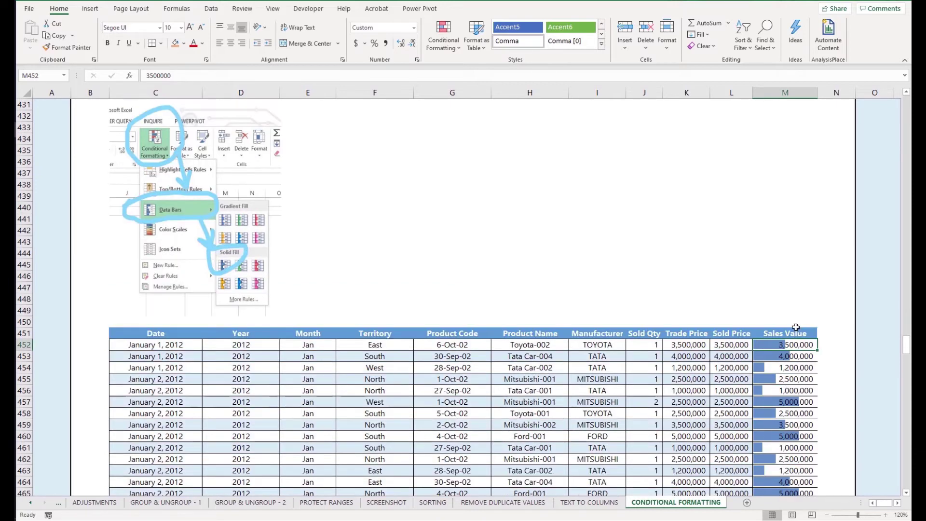
Read the Example #5 instructions on highlighting the sales value column with colour scales, and check where the conditional formatting options are.
{"action": "key", "text": "ctrl+Down"}
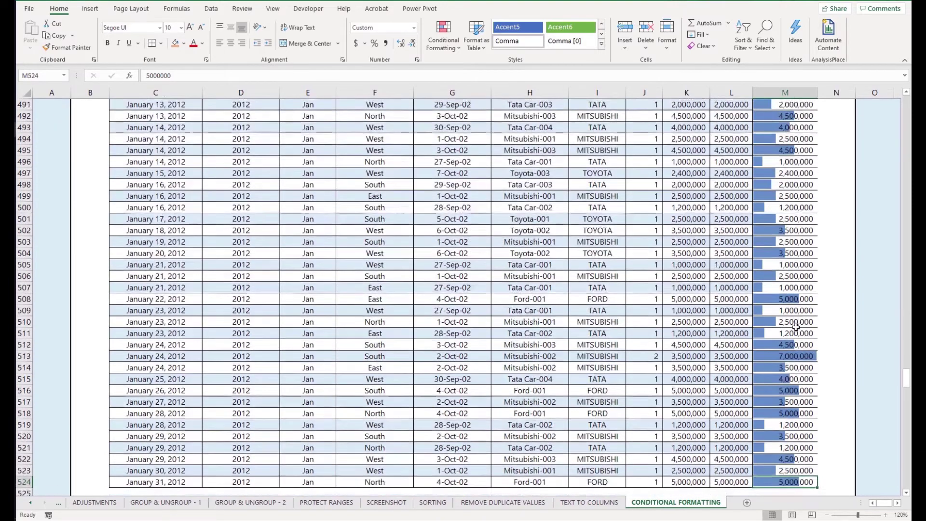
{"action": "scroll", "coordinate": [770, 333], "scroll_direction": "down", "scroll_amount": 3}
{"action": "scroll", "coordinate": [511, 338], "scroll_direction": "down", "scroll_amount": 2}
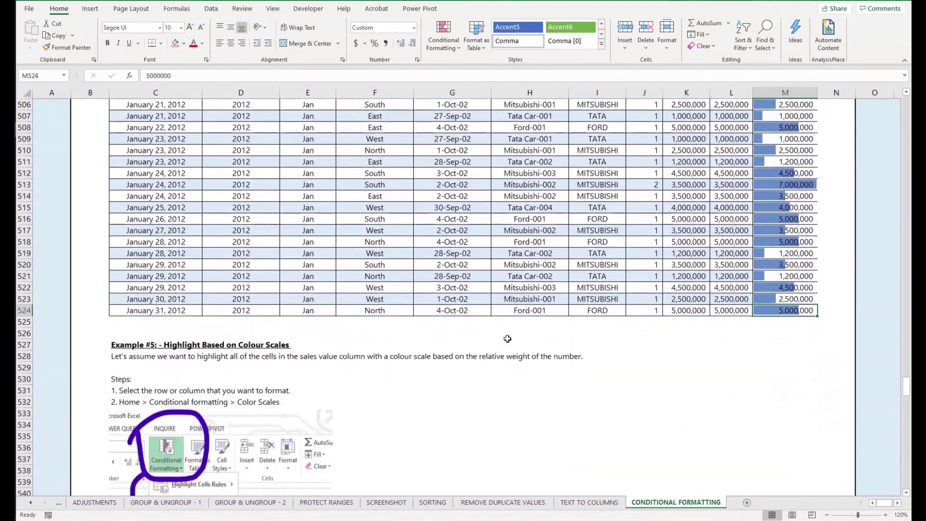
{"action": "scroll", "coordinate": [383, 350], "scroll_direction": "down", "scroll_amount": 1}
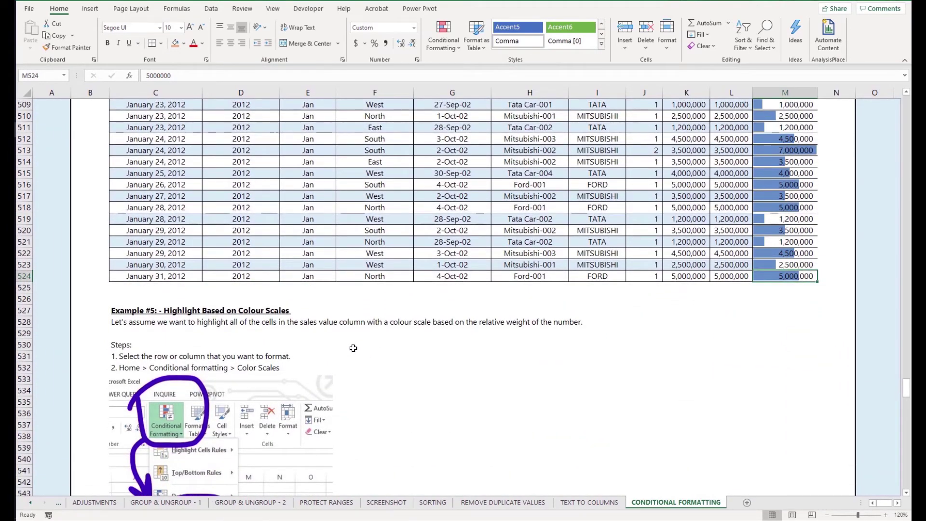
{"action": "left_click", "coordinate": [268, 324]}
{"action": "left_click", "coordinate": [257, 345]}
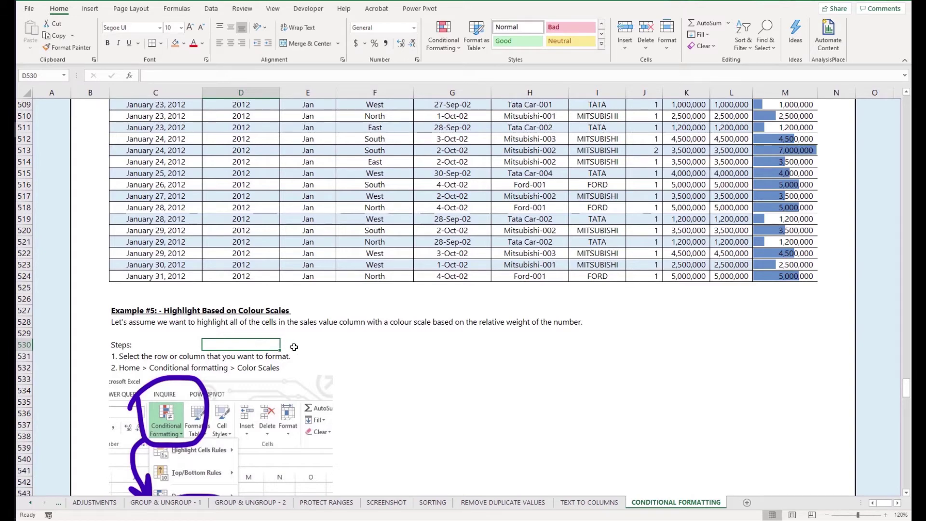
{"action": "scroll", "coordinate": [357, 351], "scroll_direction": "down", "scroll_amount": 3}
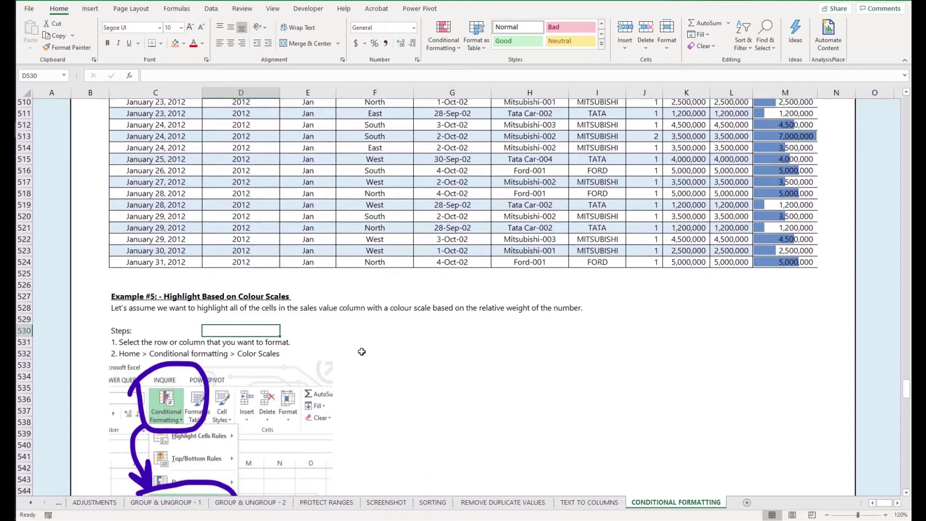
{"action": "scroll", "coordinate": [351, 375], "scroll_direction": "down", "scroll_amount": 1}
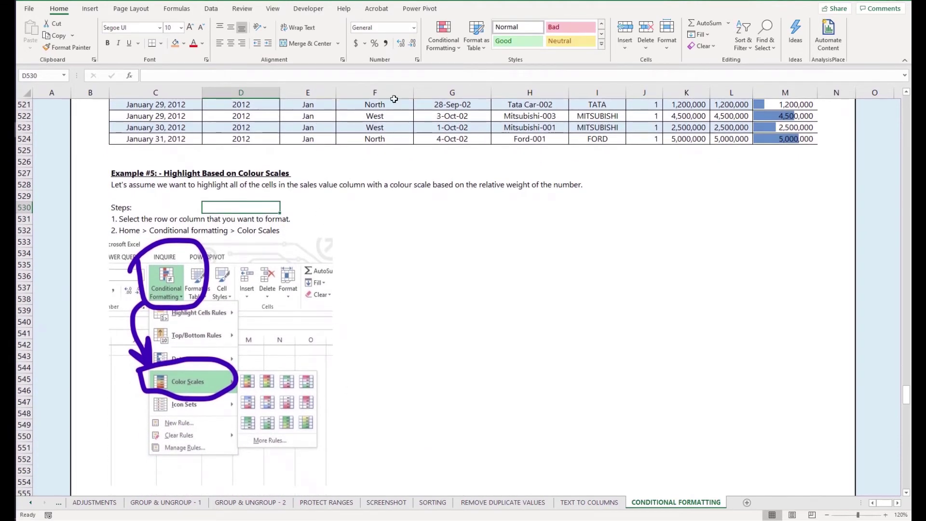
{"action": "left_click", "coordinate": [454, 50]}
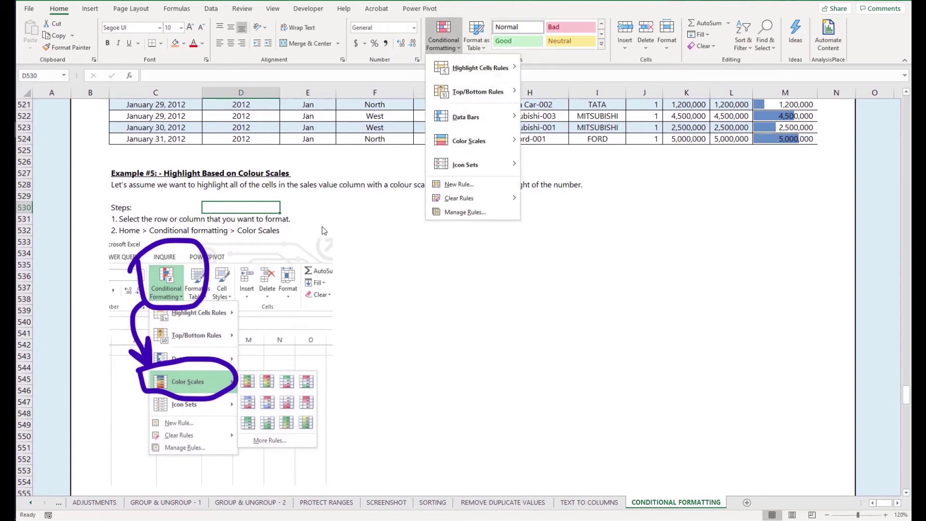
{"action": "key", "text": "Escape"}
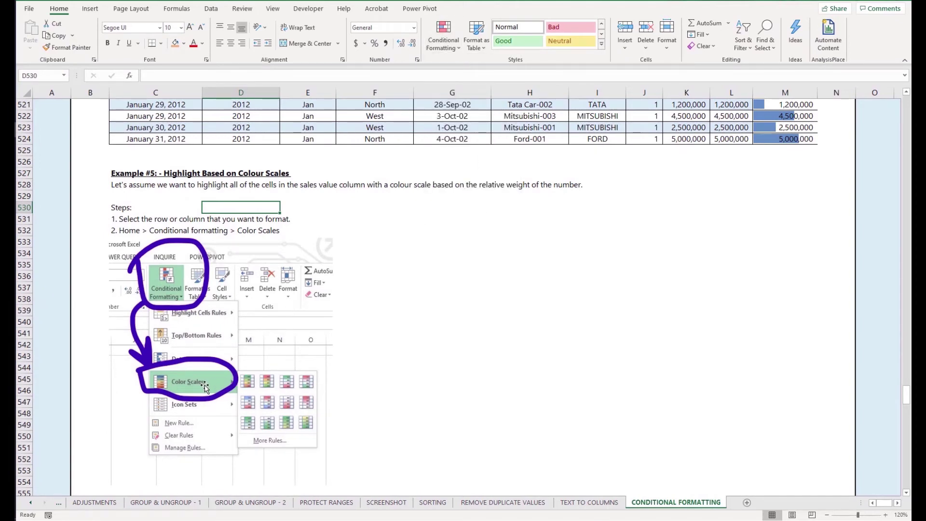
{"action": "scroll", "coordinate": [354, 389], "scroll_direction": "down", "scroll_amount": 4}
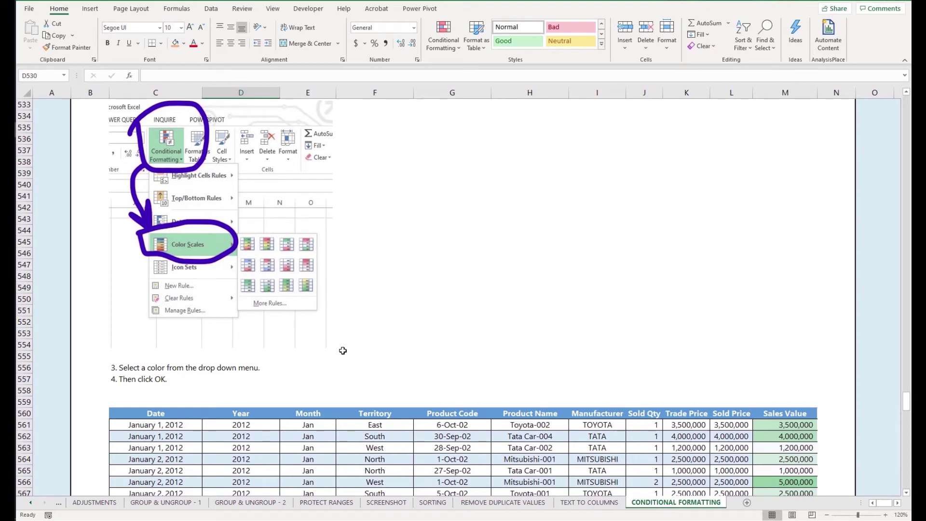
{"action": "scroll", "coordinate": [343, 359], "scroll_direction": "down", "scroll_amount": 2}
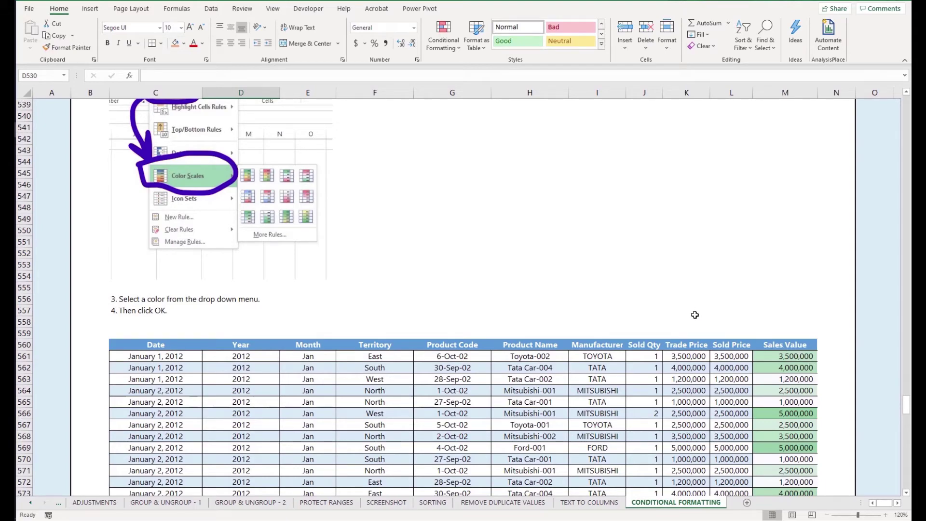
Review the Example #4 data bars again and compare them with the colour shading in the Example #5 Sales Value column.
{"action": "scroll", "coordinate": [445, 239], "scroll_direction": "up", "scroll_amount": 14}
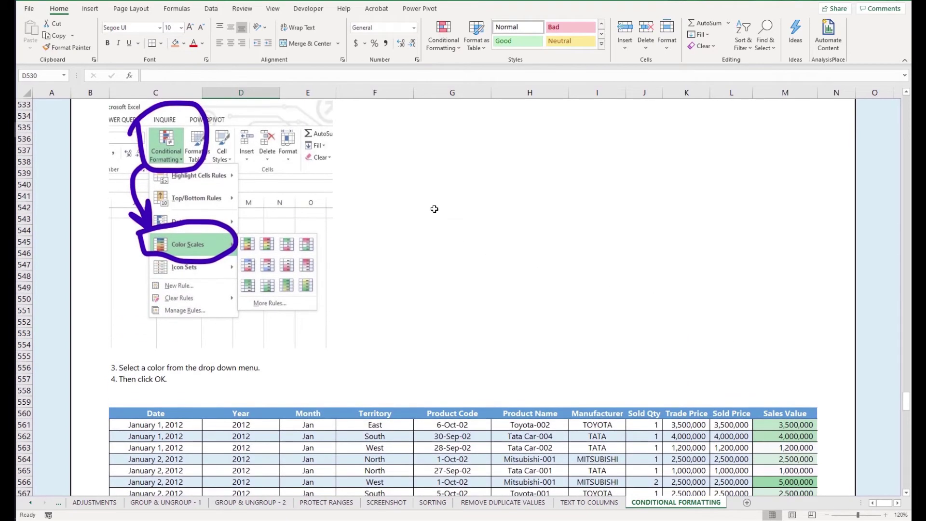
{"action": "scroll", "coordinate": [435, 207], "scroll_direction": "up", "scroll_amount": 20}
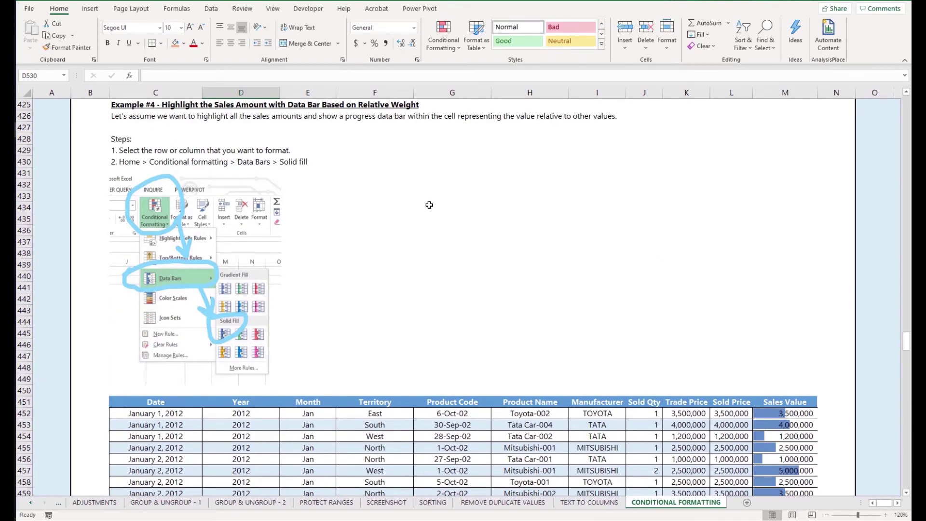
{"action": "scroll", "coordinate": [430, 207], "scroll_direction": "down", "scroll_amount": 11}
{"action": "scroll", "coordinate": [430, 221], "scroll_direction": "down", "scroll_amount": 19}
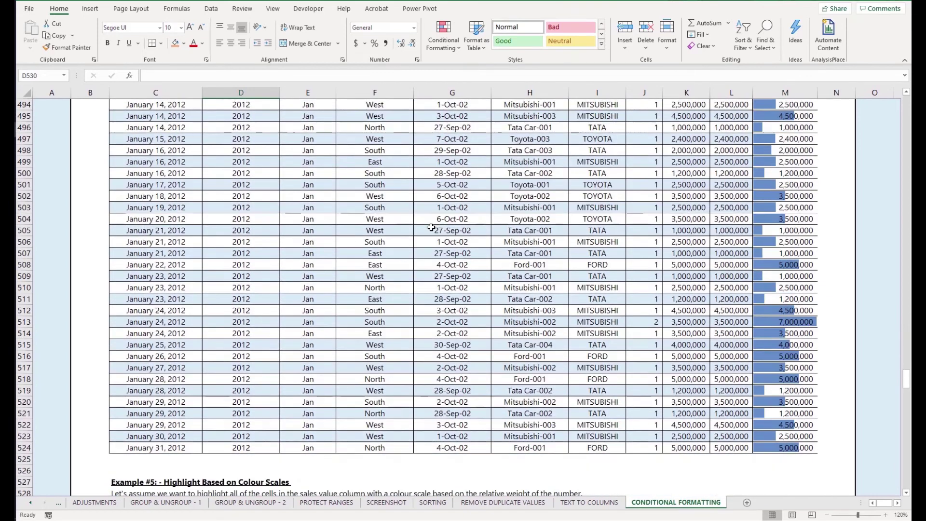
{"action": "scroll", "coordinate": [435, 235], "scroll_direction": "down", "scroll_amount": 6}
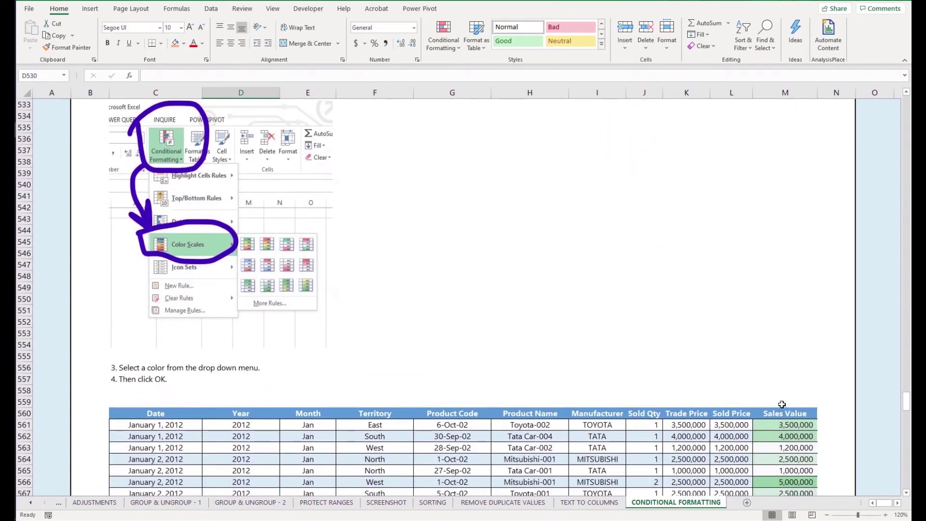
{"action": "scroll", "coordinate": [782, 404], "scroll_direction": "down", "scroll_amount": 1}
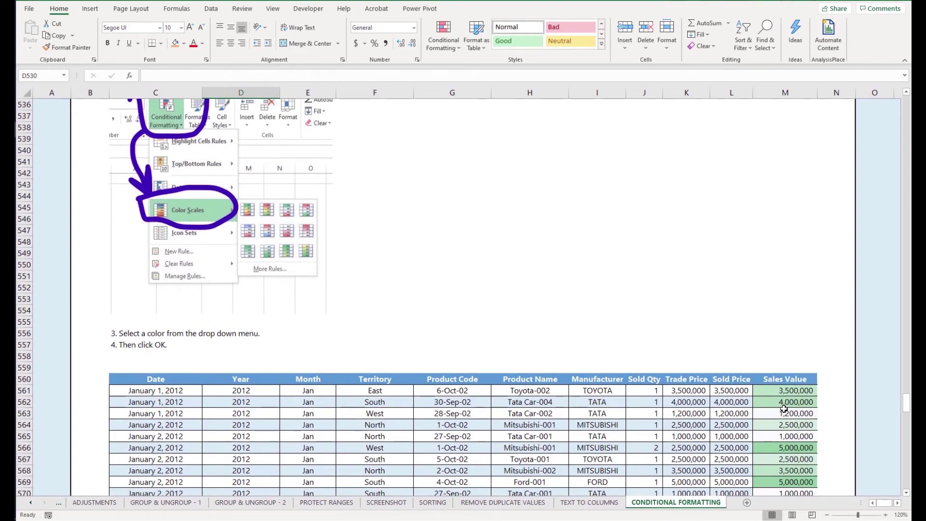
{"action": "scroll", "coordinate": [791, 422], "scroll_direction": "down", "scroll_amount": 1}
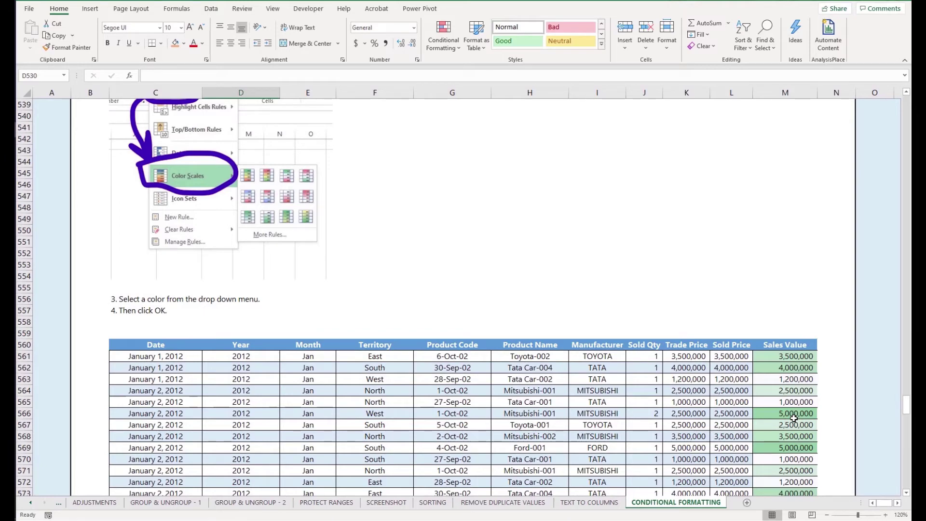
Examine how the green shading varies with the amounts in the Example #5 Sales Value column, checking cells M561, M622, M605 and M592.
{"action": "left_click", "coordinate": [787, 357]}
{"action": "scroll", "coordinate": [787, 376], "scroll_direction": "down", "scroll_amount": 9}
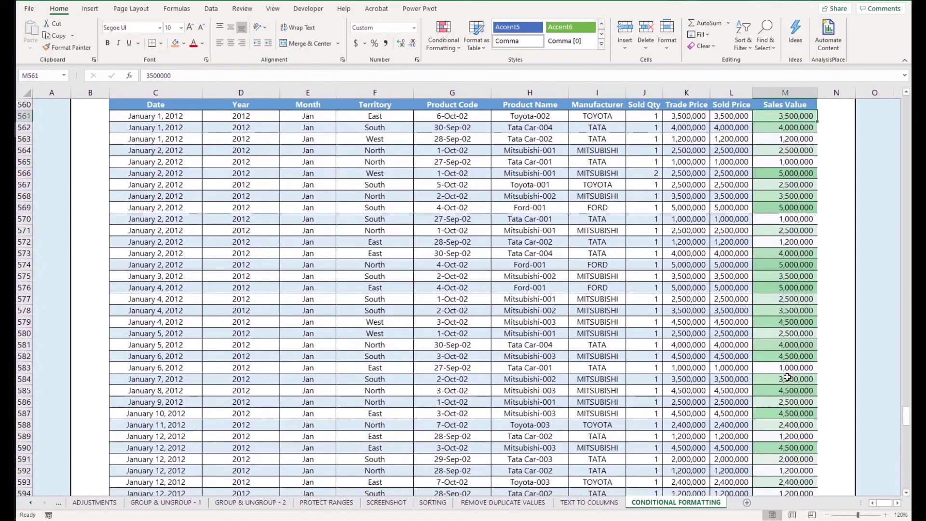
{"action": "scroll", "coordinate": [787, 377], "scroll_direction": "down", "scroll_amount": 2}
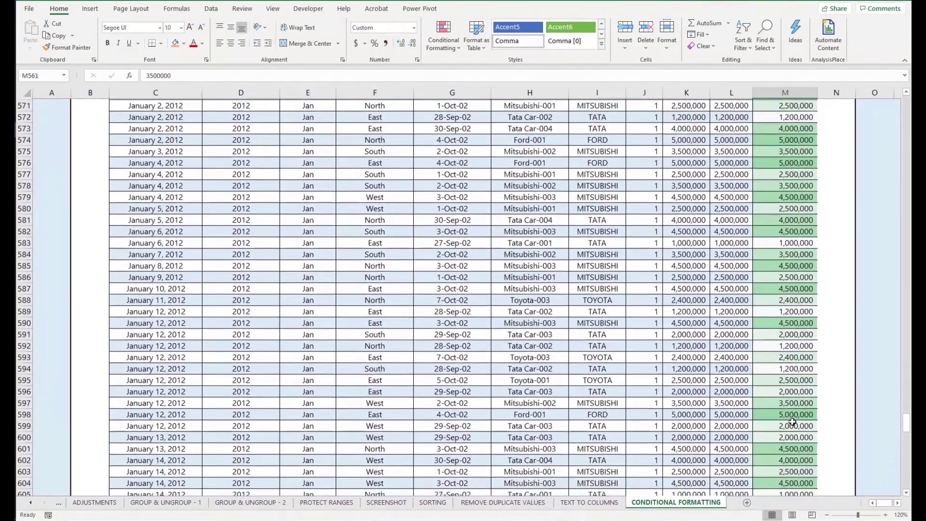
{"action": "scroll", "coordinate": [790, 424], "scroll_direction": "down", "scroll_amount": 3}
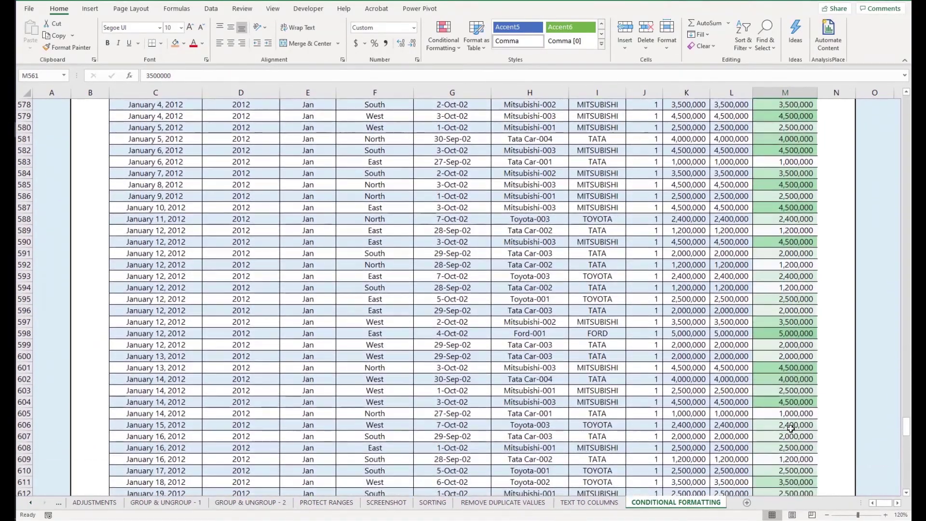
{"action": "scroll", "coordinate": [791, 429], "scroll_direction": "down", "scroll_amount": 4}
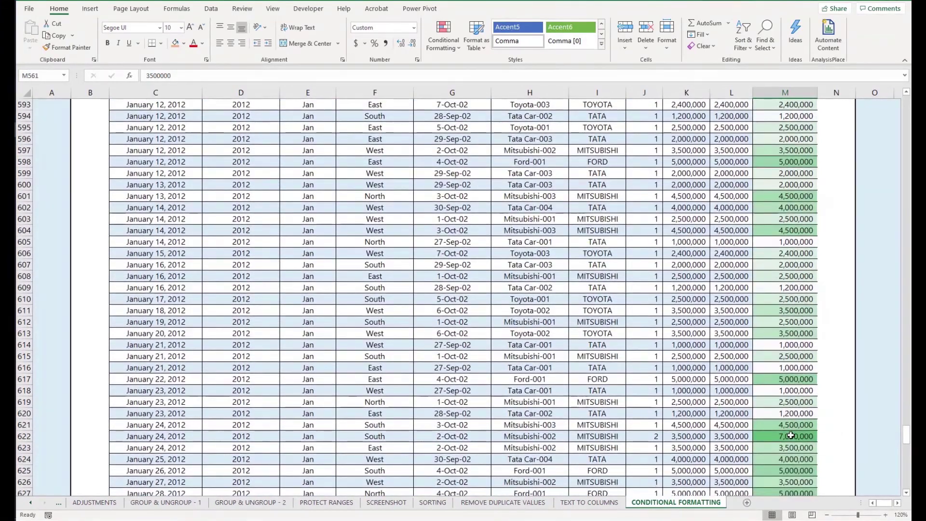
{"action": "left_click", "coordinate": [793, 436]}
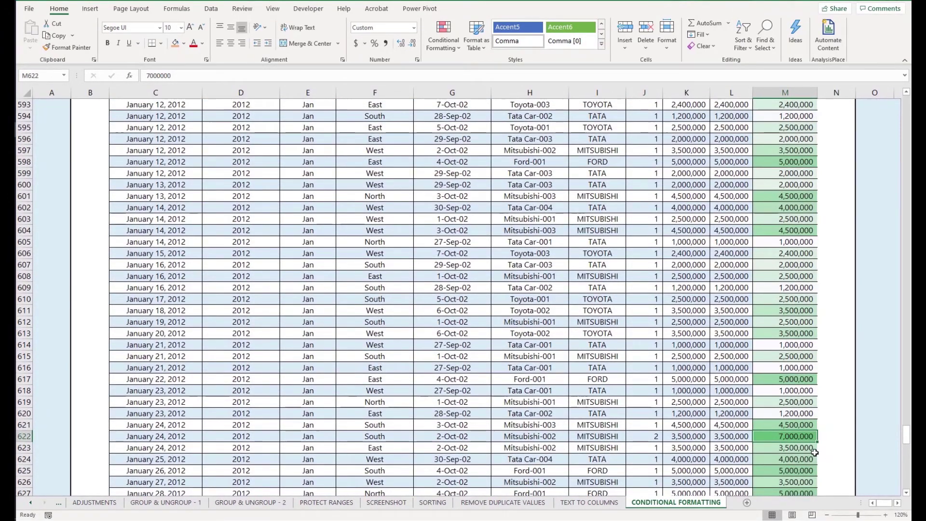
{"action": "scroll", "coordinate": [810, 457], "scroll_direction": "down", "scroll_amount": 1}
{"action": "scroll", "coordinate": [809, 457], "scroll_direction": "down", "scroll_amount": 1}
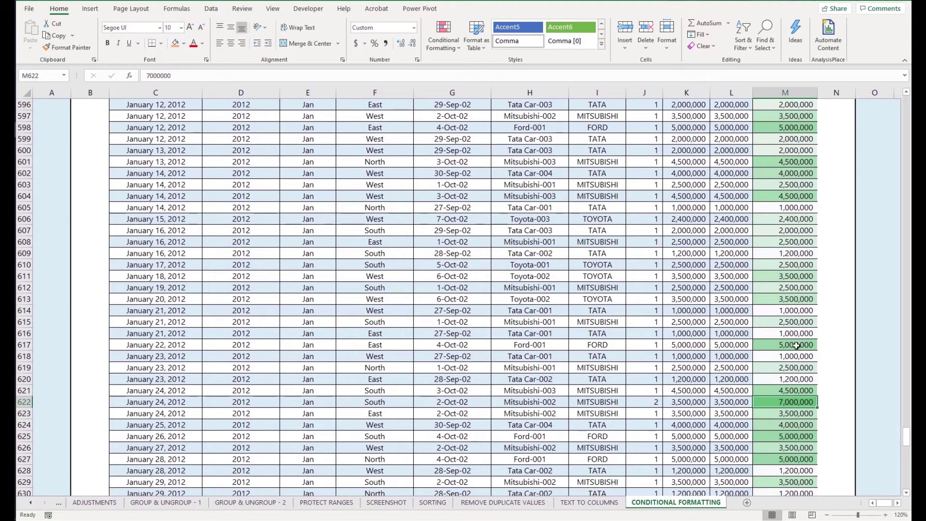
{"action": "left_click", "coordinate": [771, 208]}
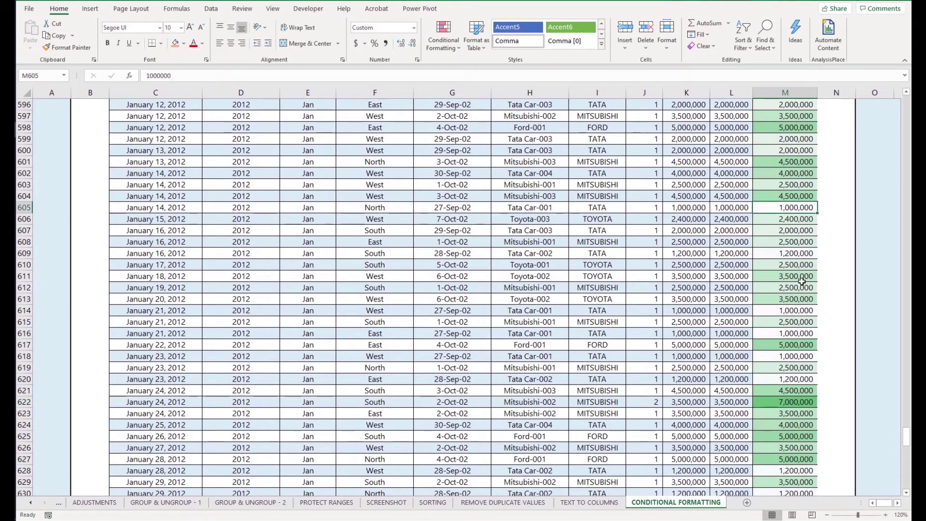
{"action": "scroll", "coordinate": [802, 282], "scroll_direction": "up", "scroll_amount": 2}
{"action": "scroll", "coordinate": [802, 279], "scroll_direction": "up", "scroll_amount": 4}
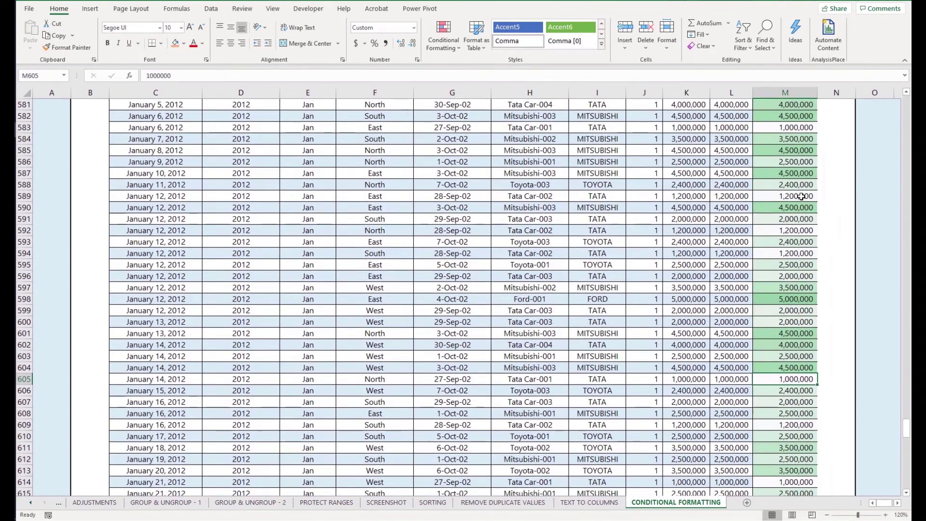
{"action": "left_click", "coordinate": [801, 230]}
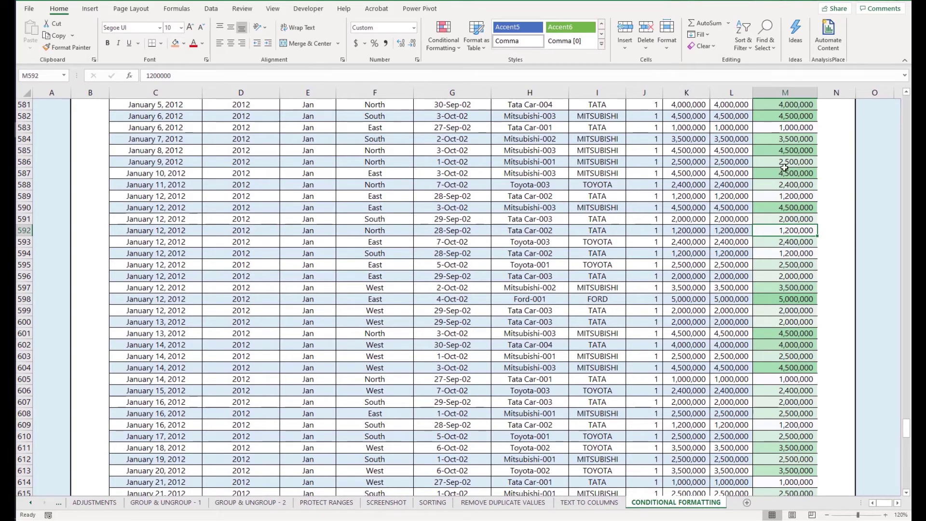
Compare the green shading of differing amounts in the Example #5 Sales Value column, checking cells M591, M597, M598 and M577.
{"action": "scroll", "coordinate": [784, 167], "scroll_direction": "up", "scroll_amount": 1}
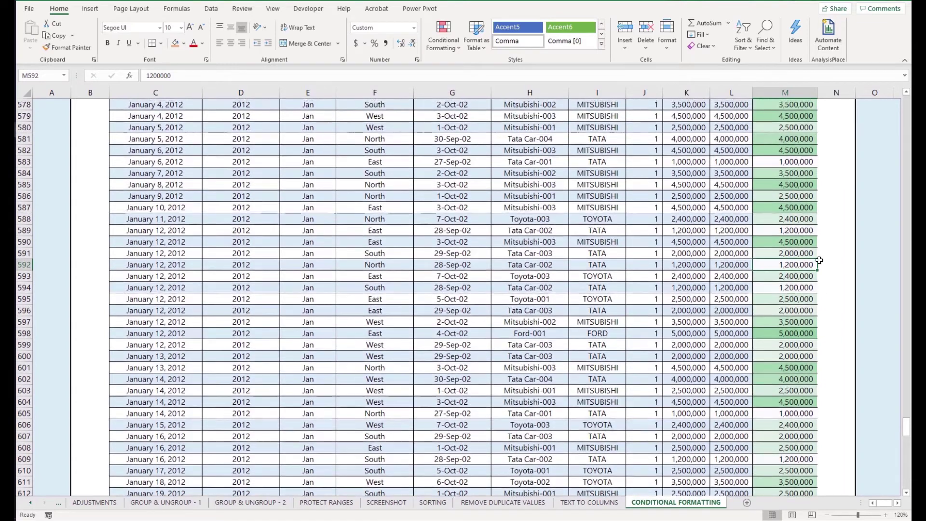
{"action": "left_click", "coordinate": [782, 254]}
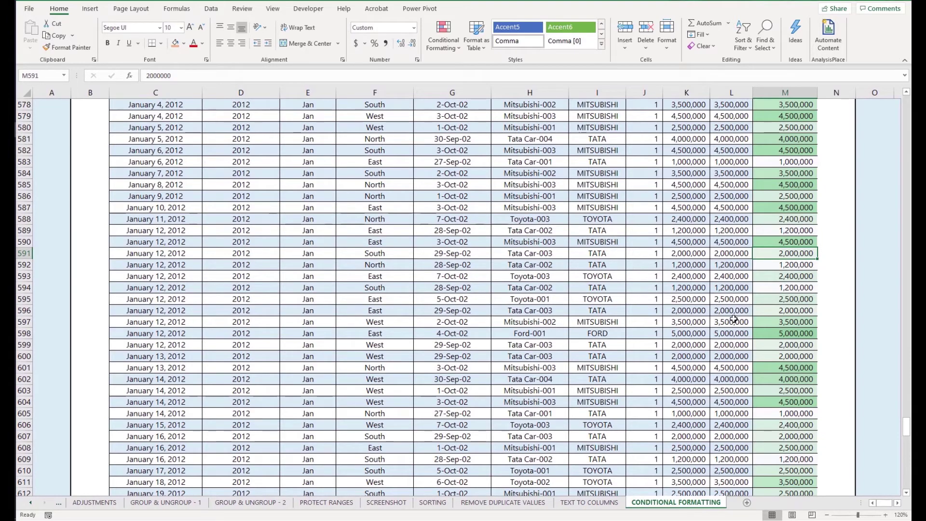
{"action": "left_click", "coordinate": [787, 322]}
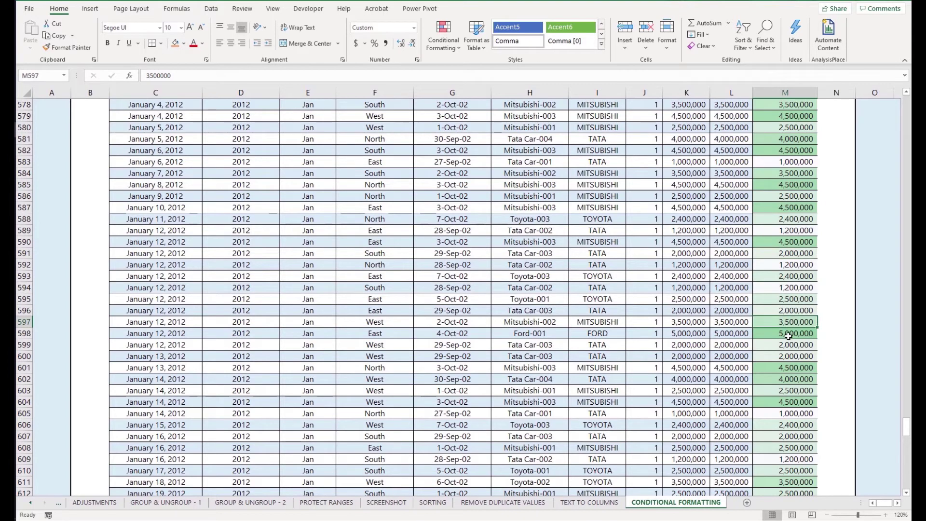
{"action": "left_click", "coordinate": [787, 330]}
{"action": "left_click", "coordinate": [787, 322], "text": "shift"}
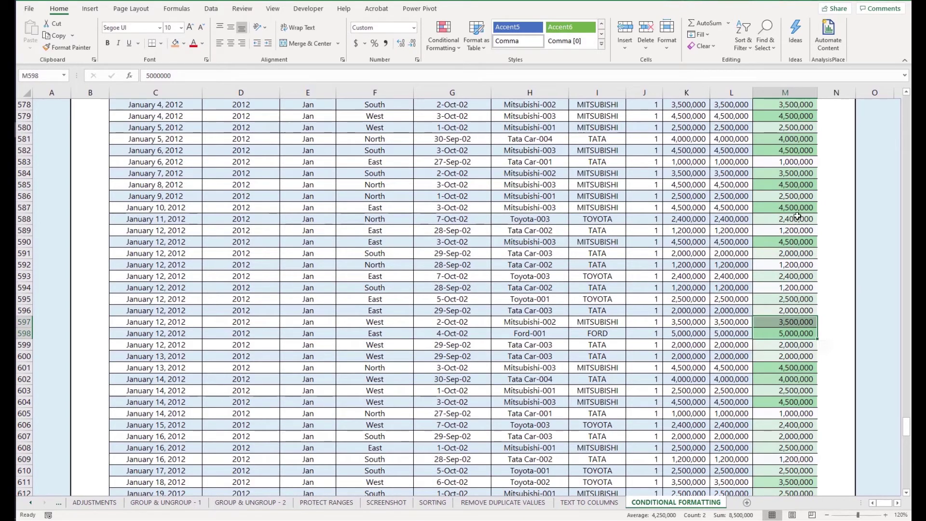
{"action": "scroll", "coordinate": [801, 208], "scroll_direction": "up", "scroll_amount": 3}
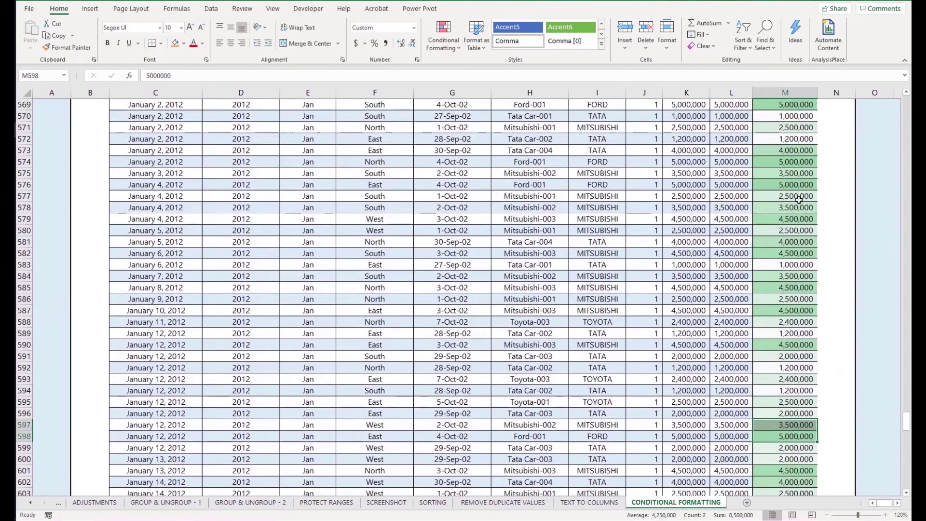
{"action": "left_click", "coordinate": [799, 199]}
{"action": "scroll", "coordinate": [798, 200], "scroll_direction": "up", "scroll_amount": 4}
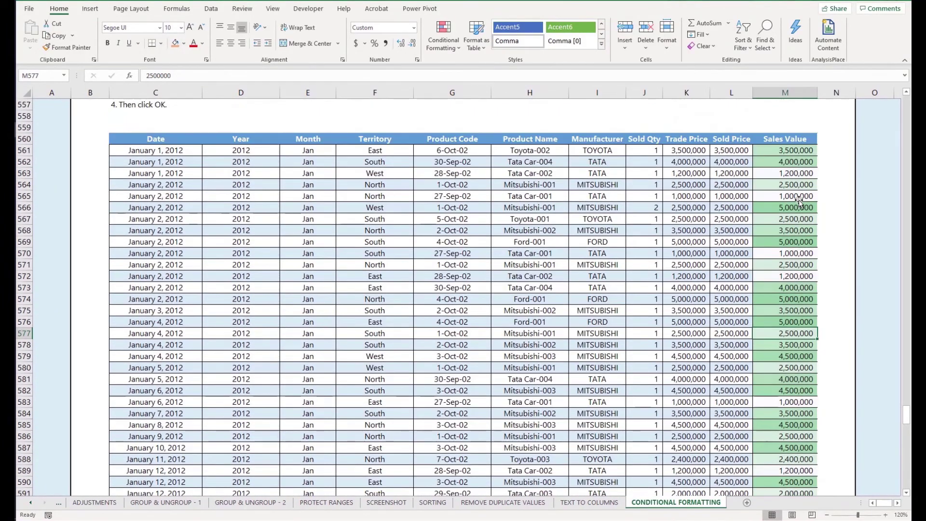
Apply the Red - White - Blue color scale to the Example #5 Sales Value column, including its header, M560:M633.
{"action": "left_click_drag", "start_coordinate": [786, 149], "coordinate": [787, 424]}
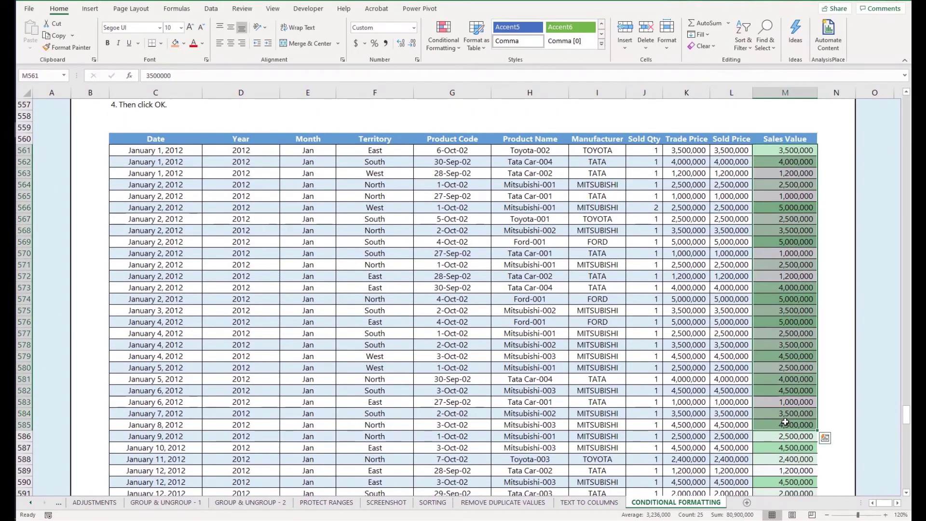
{"action": "scroll", "coordinate": [786, 425], "scroll_direction": "down", "scroll_amount": 4}
{"action": "scroll", "coordinate": [786, 425], "scroll_direction": "down", "scroll_amount": 8}
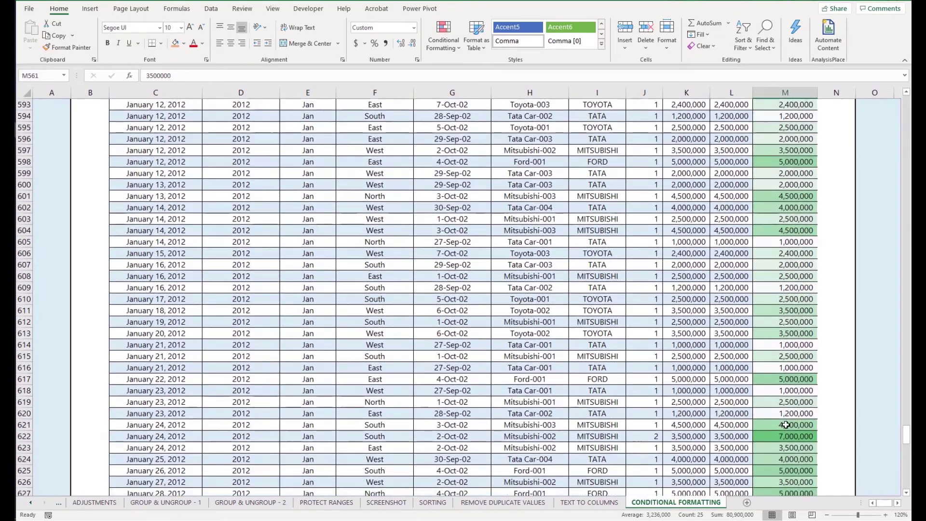
{"action": "key", "text": "ctrl+shift+Down"}
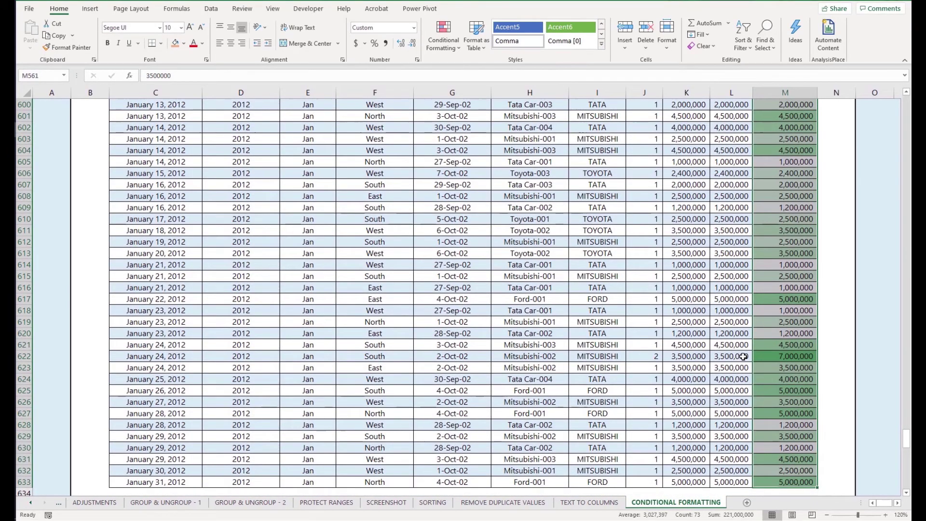
{"action": "key", "text": "Up"}
{"action": "key", "text": "ctrl+shift+Down"}
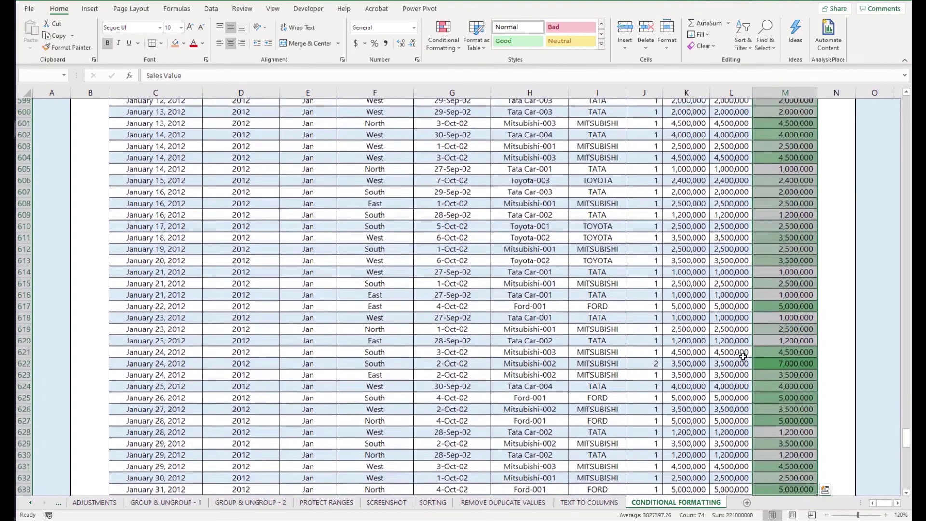
{"action": "scroll", "coordinate": [743, 357], "scroll_direction": "up", "scroll_amount": 20}
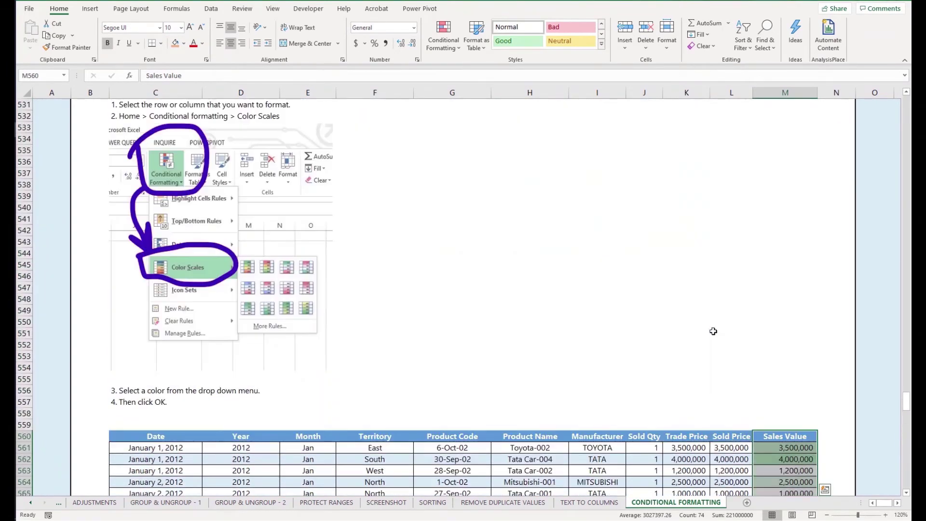
{"action": "scroll", "coordinate": [383, 300], "scroll_direction": "up", "scroll_amount": 1}
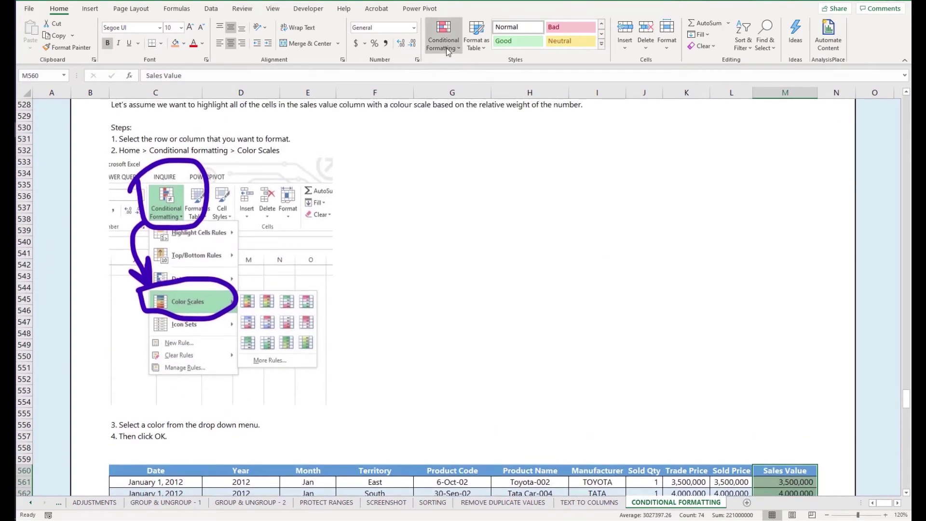
{"action": "left_click", "coordinate": [446, 48]}
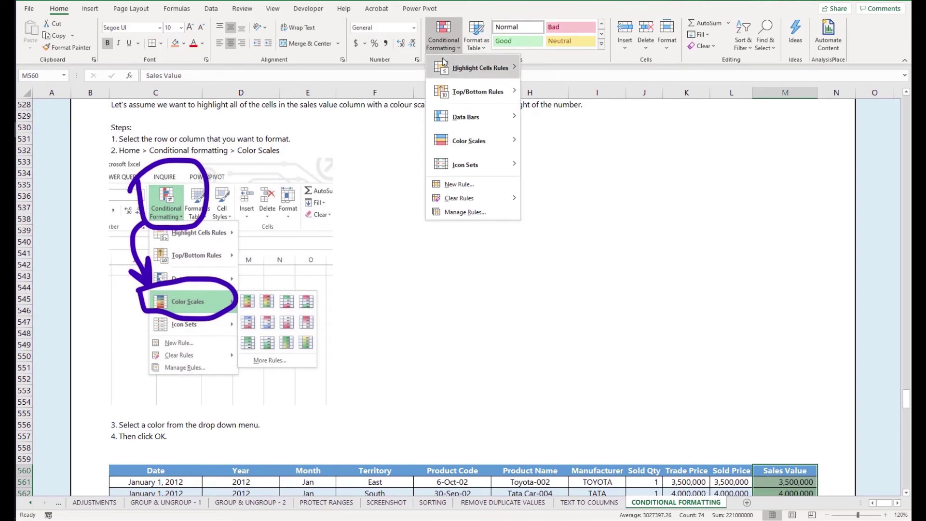
{"action": "mouse_move", "coordinate": [459, 141]}
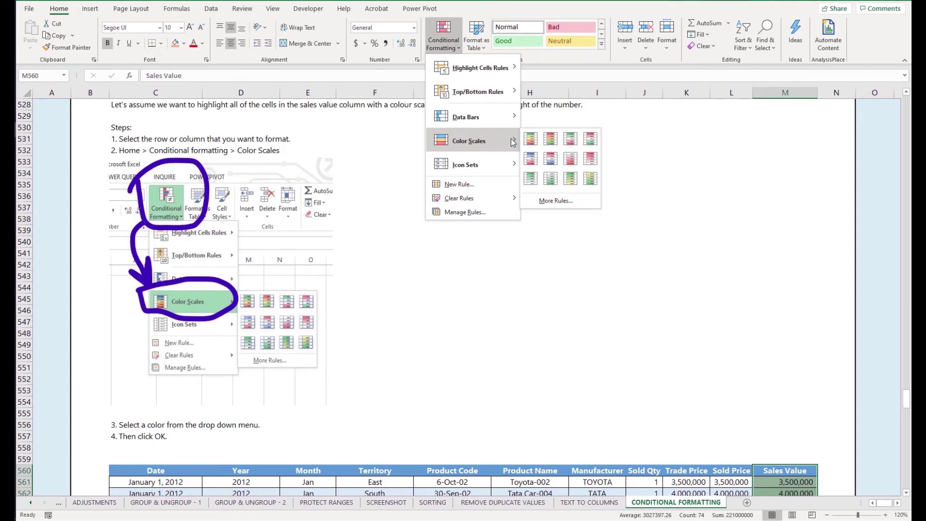
{"action": "left_click", "coordinate": [565, 161]}
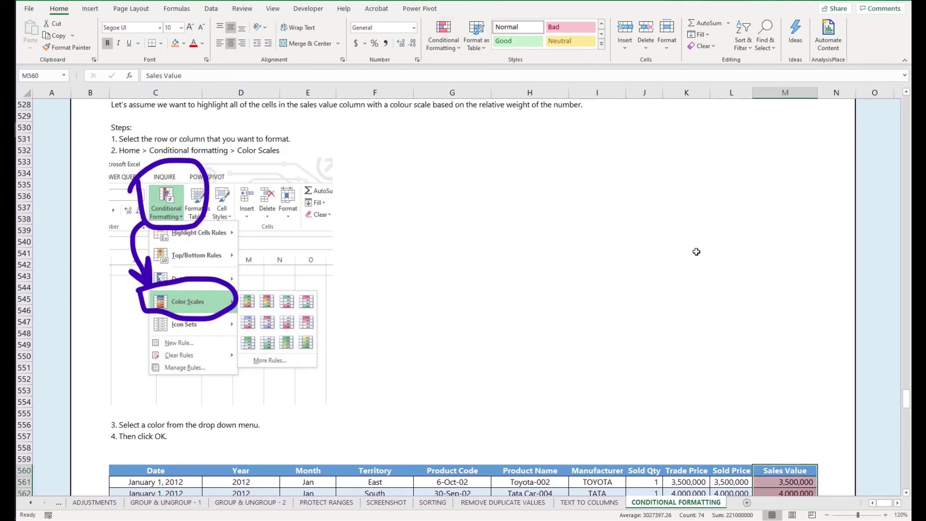
Examine how the red and blue shading reflects high and low amounts in the Sales Value column, checking cells M561, M562 and M565.
{"action": "scroll", "coordinate": [696, 251], "scroll_direction": "down", "scroll_amount": 4}
{"action": "left_click", "coordinate": [697, 260]}
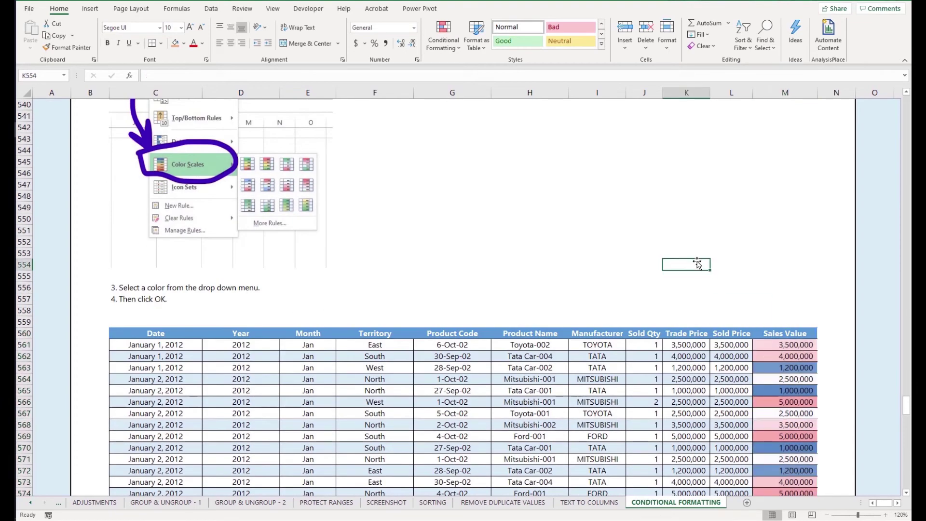
{"action": "left_click", "coordinate": [775, 348]}
{"action": "left_click", "coordinate": [777, 357]}
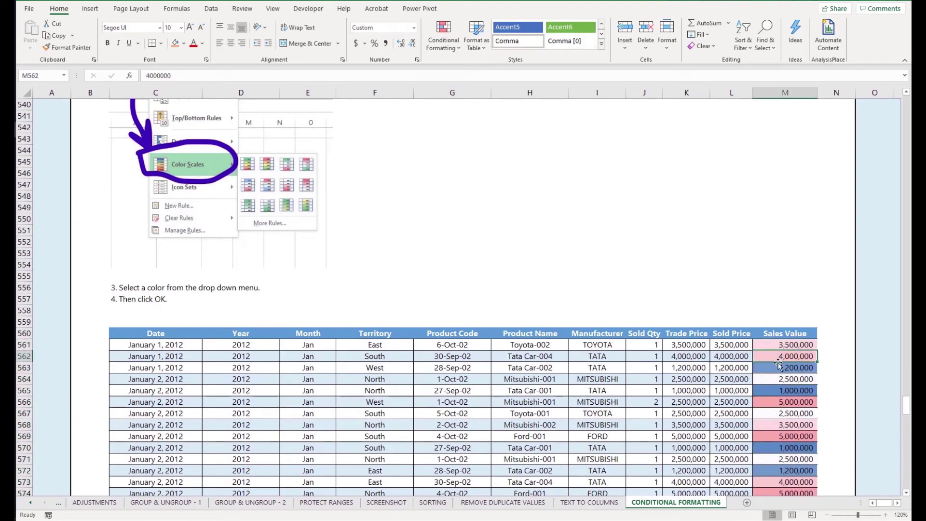
{"action": "scroll", "coordinate": [777, 366], "scroll_direction": "down", "scroll_amount": 3}
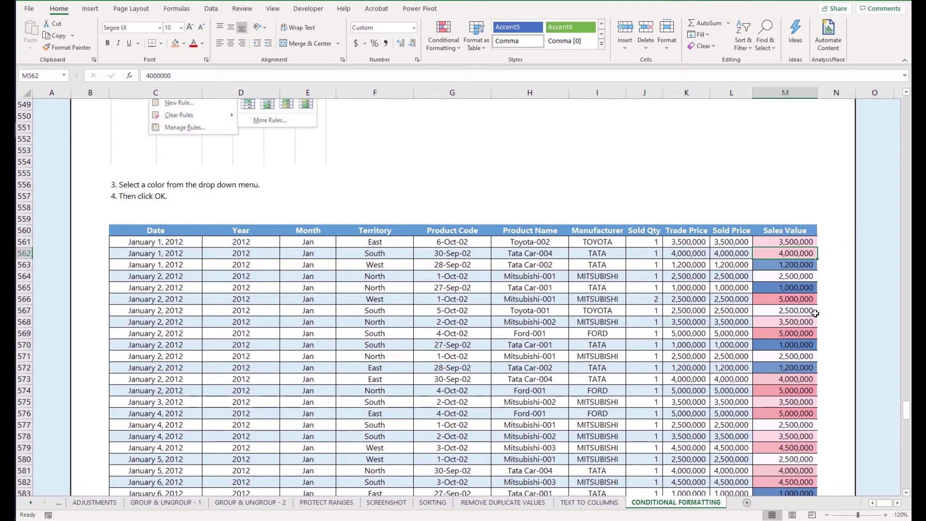
{"action": "left_click", "coordinate": [797, 290]}
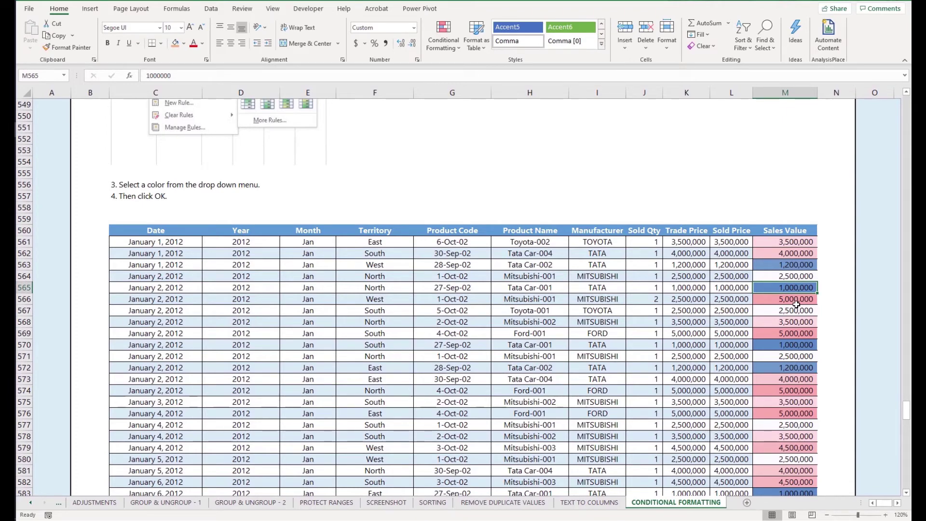
Select Sales Value cells M561:M633, view the custom color scale rule and its minimum color choices, and cancel without creating a rule.
{"action": "left_click", "coordinate": [797, 243]}
{"action": "key", "text": "ctrl+shift+Down"}
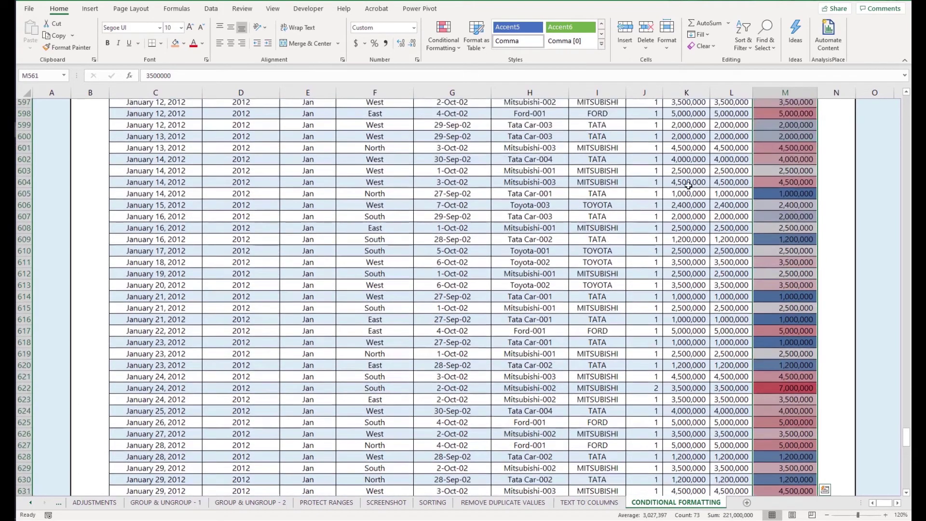
{"action": "left_click", "coordinate": [443, 37]}
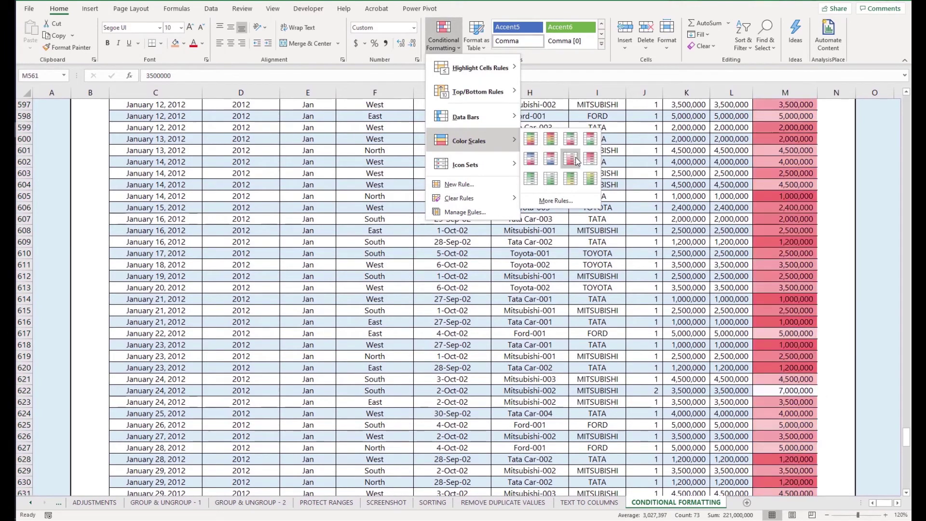
{"action": "left_click", "coordinate": [569, 198]}
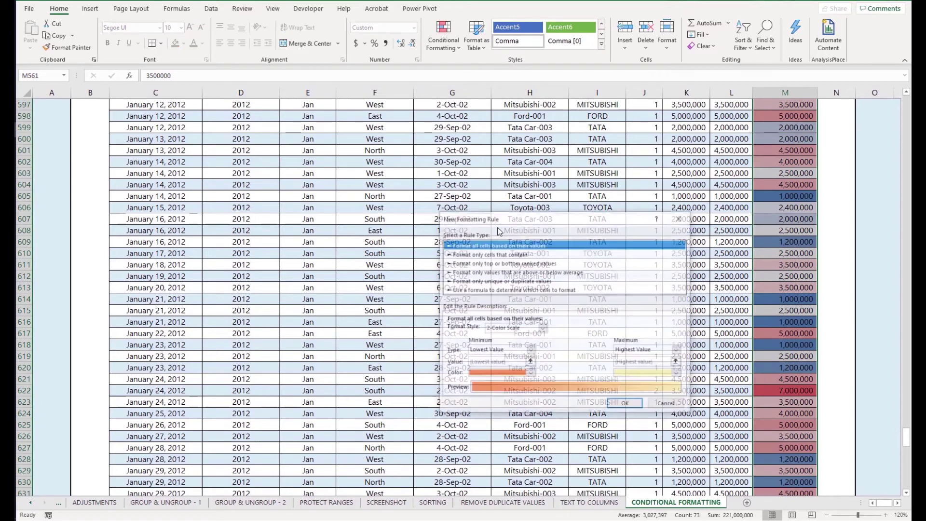
{"action": "left_click", "coordinate": [513, 375]}
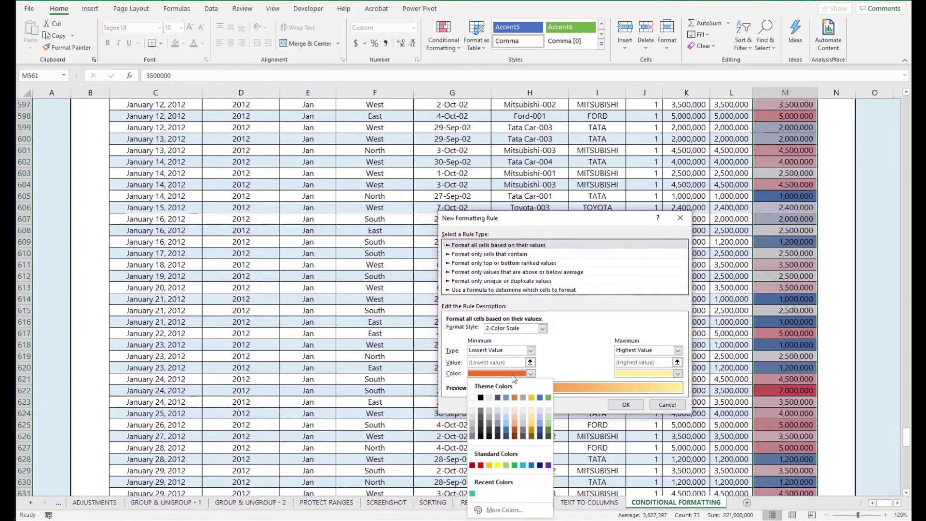
{"action": "left_click", "coordinate": [603, 349]}
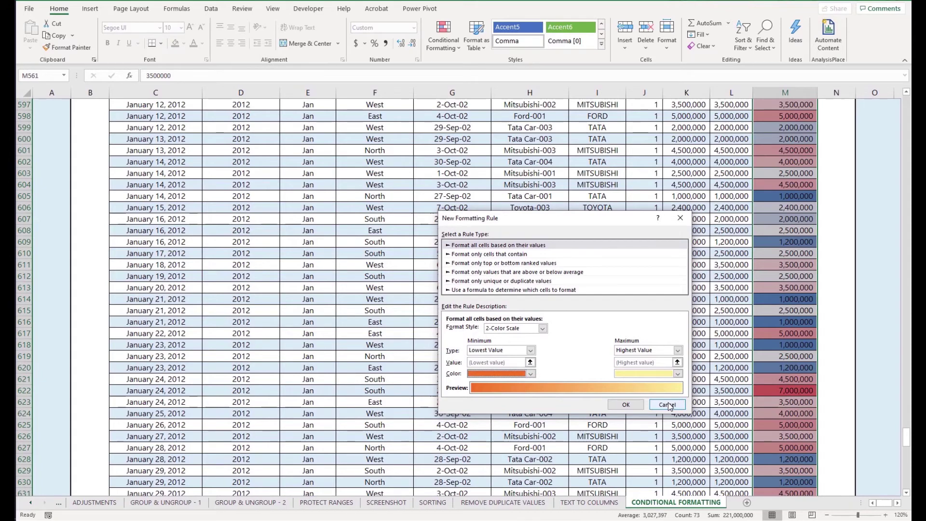
{"action": "left_click", "coordinate": [667, 404]}
Apply the Green - White color scale to the selected Sales Value cells M561:M633 and deselect the column.
{"action": "left_click", "coordinate": [446, 51]}
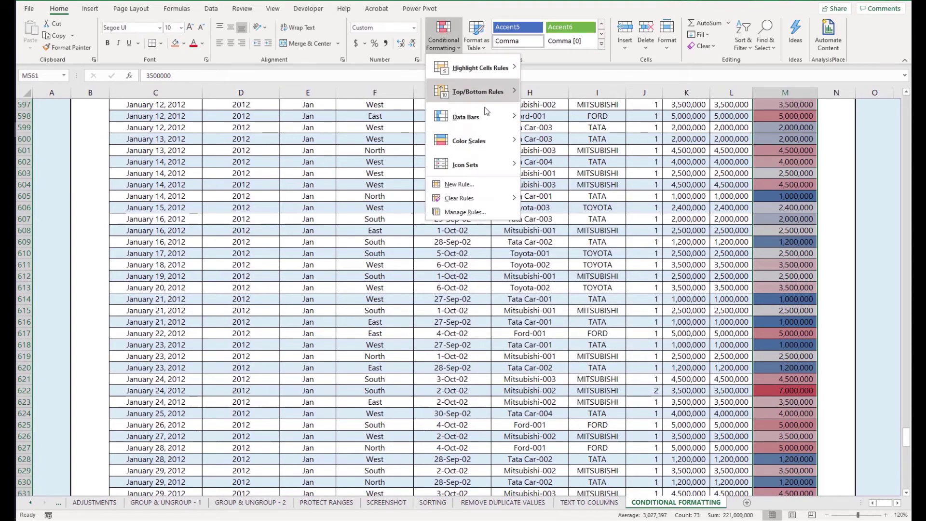
{"action": "mouse_move", "coordinate": [484, 147]}
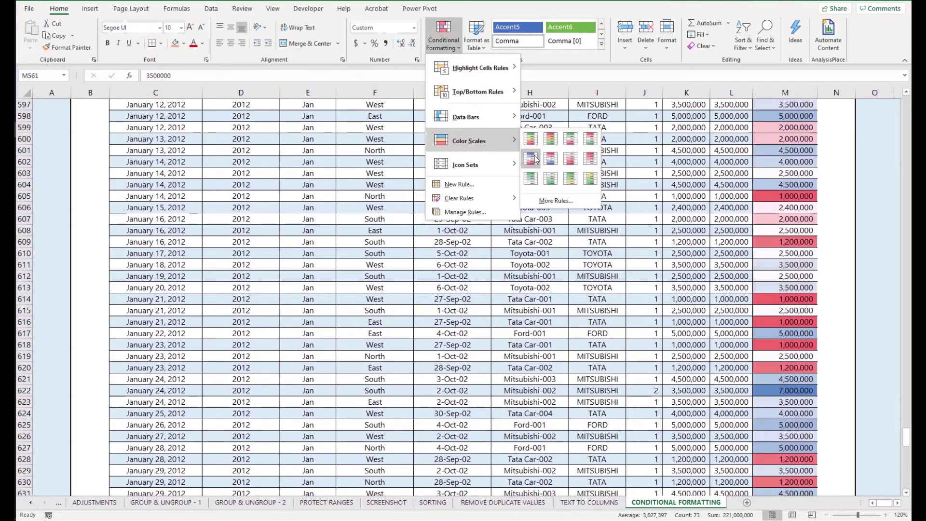
{"action": "left_click", "coordinate": [539, 184]}
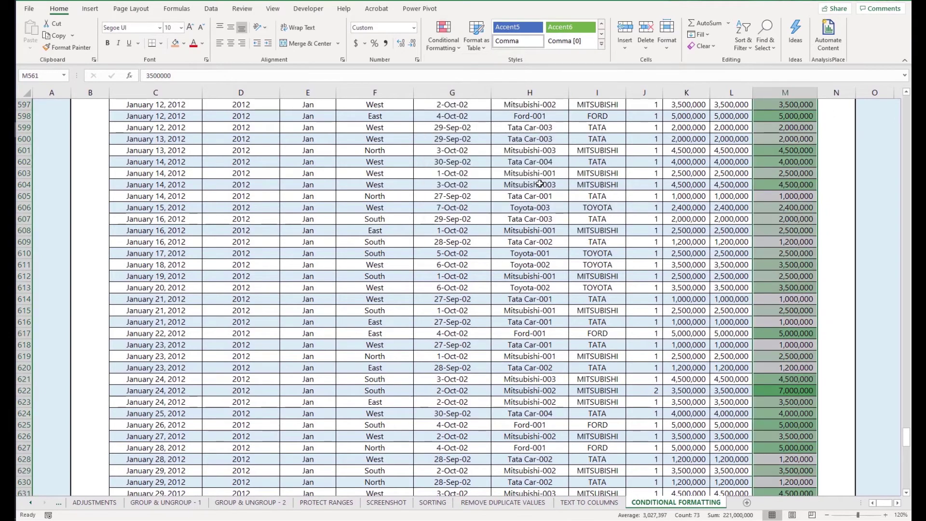
{"action": "left_click", "coordinate": [538, 185]}
Read the Example #6 introduction on inserting icons based on another cell's value and look over the delivery status table C642:E650.
{"action": "scroll", "coordinate": [543, 190], "scroll_direction": "down", "scroll_amount": 6}
{"action": "scroll", "coordinate": [543, 194], "scroll_direction": "down", "scroll_amount": 5}
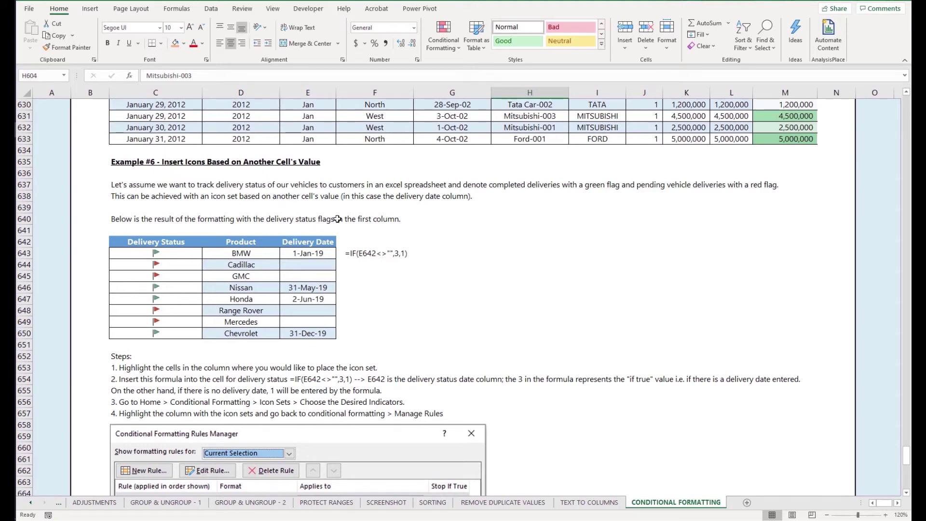
{"action": "left_click", "coordinate": [449, 247]}
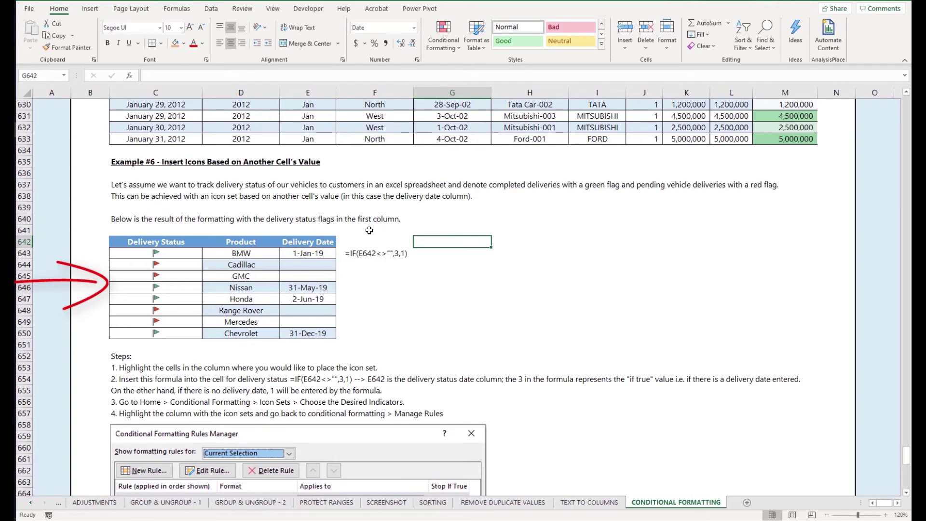
{"action": "left_click_drag", "start_coordinate": [181, 247], "coordinate": [306, 332]}
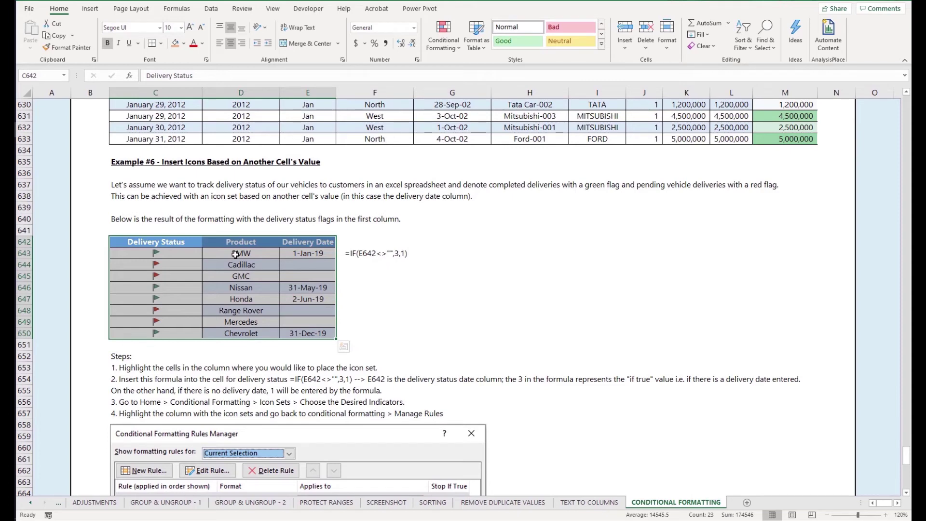
Compare the delivery status flags with the delivery dates for the BMW, Cadillac and GMC rows, checking the formula in C643.
{"action": "left_click", "coordinate": [195, 256]}
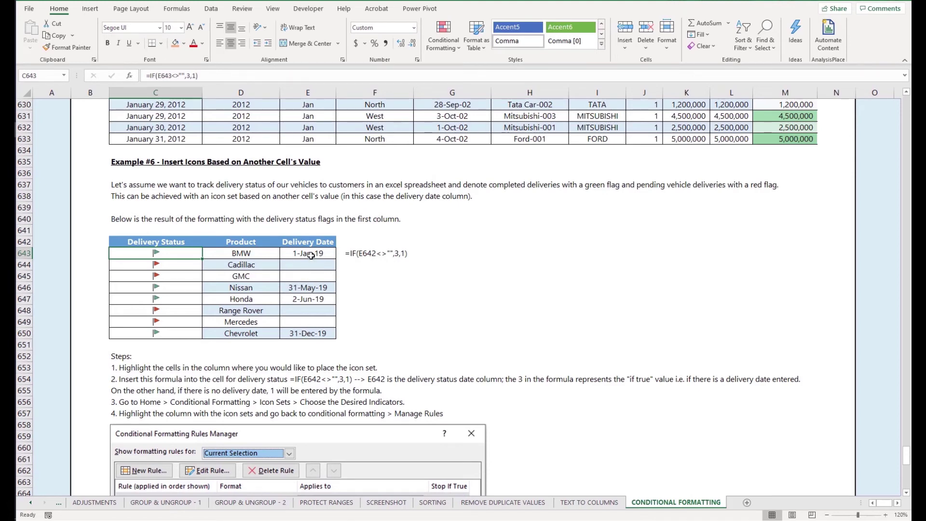
{"action": "left_click_drag", "start_coordinate": [311, 256], "coordinate": [197, 254]}
{"action": "left_click", "coordinate": [198, 254]}
{"action": "left_click", "coordinate": [213, 256]}
{"action": "left_click", "coordinate": [186, 257]}
{"action": "left_click_drag", "start_coordinate": [194, 266], "coordinate": [310, 270]}
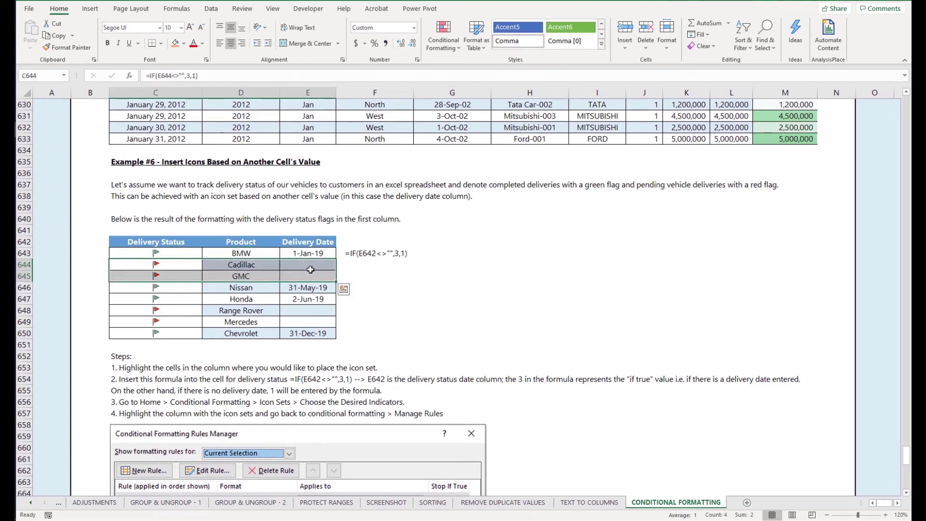
{"action": "left_click", "coordinate": [310, 270]}
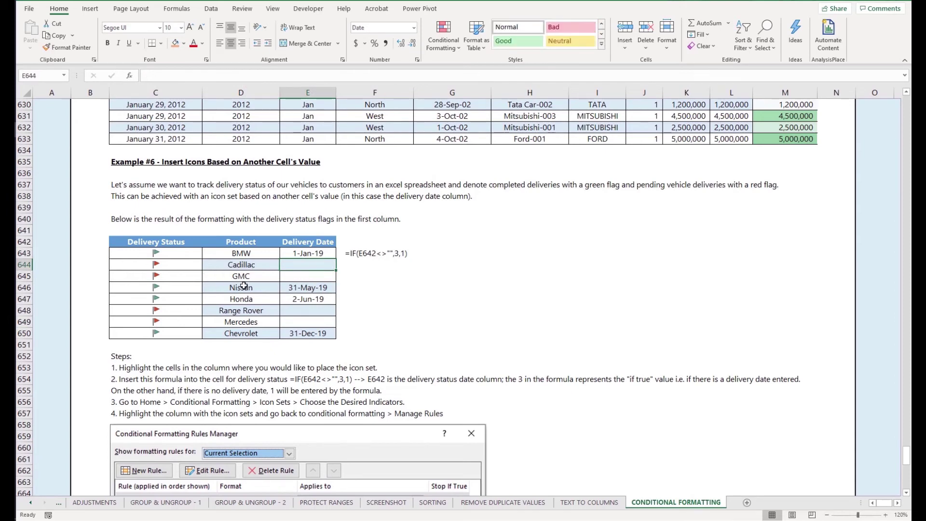
Read the Example #6 steps for placing the icon set and entering the delivery status formula.
{"action": "left_click", "coordinate": [195, 368]}
{"action": "scroll", "coordinate": [195, 367], "scroll_direction": "down", "scroll_amount": 1}
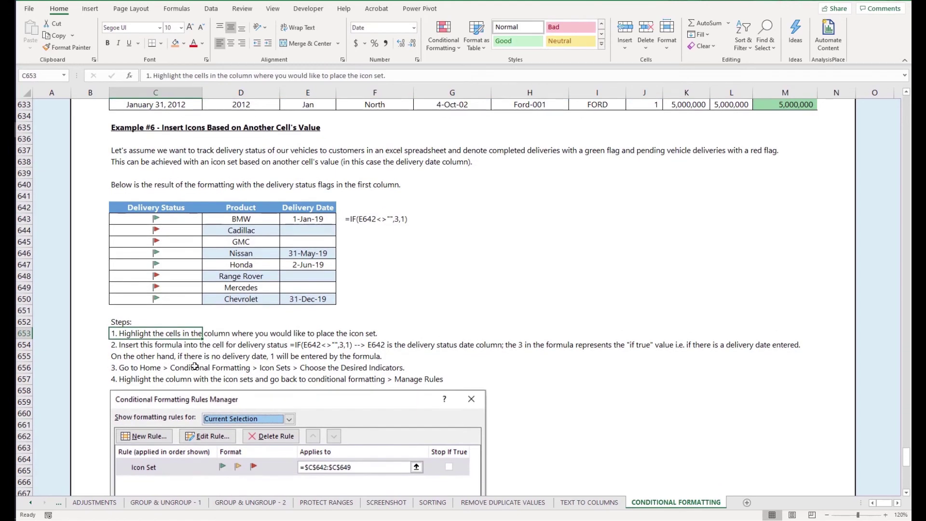
{"action": "scroll", "coordinate": [195, 367], "scroll_direction": "down", "scroll_amount": 2}
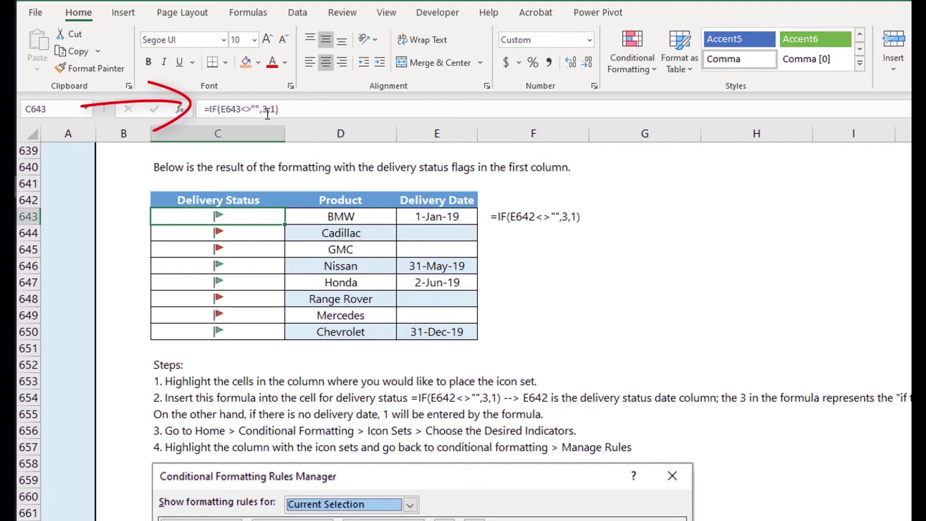
Change the value-if-true argument to 2 in the delivery status formulas in C643 and C644.
{"action": "left_click", "coordinate": [267, 110]}
{"action": "key", "text": "Return"}
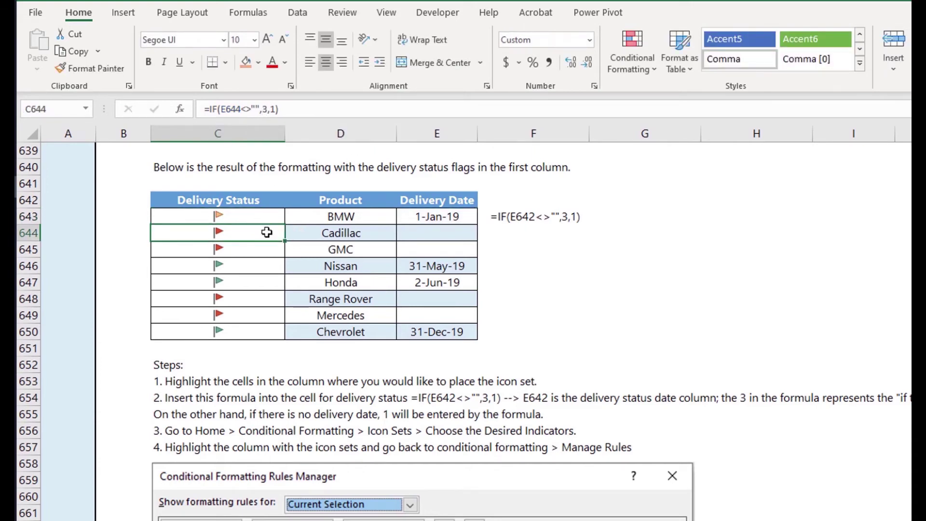
{"action": "left_click", "coordinate": [267, 112]}
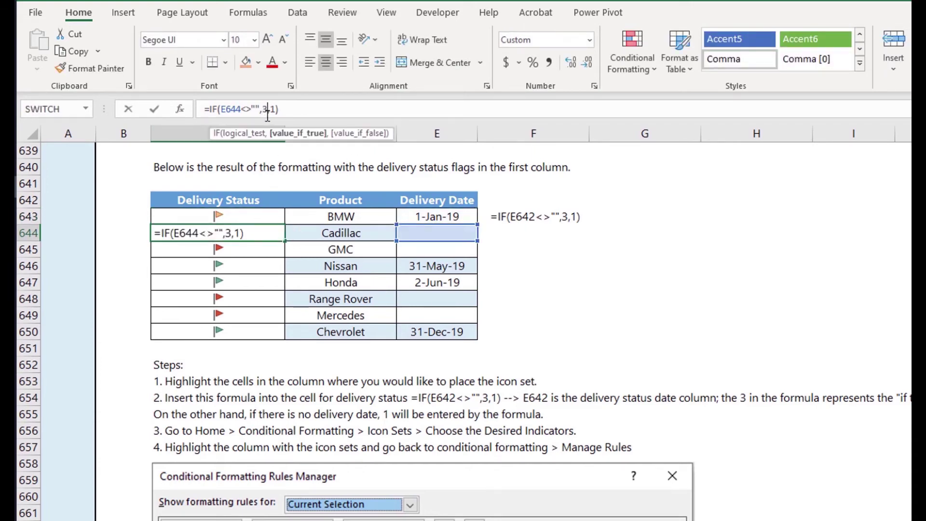
{"action": "key", "text": "Return"}
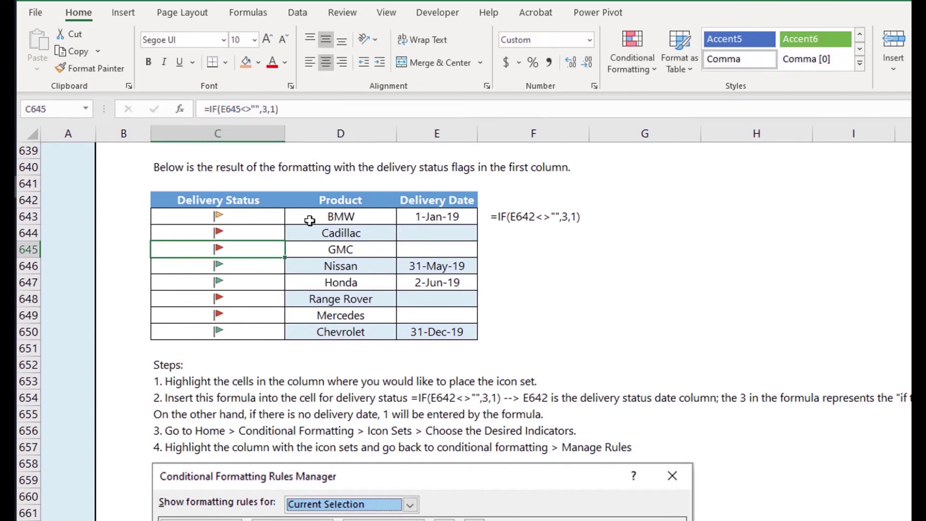
Examine the true and false arguments of the delivery status formula in C643 against the BMW delivery date in E643.
{"action": "left_click", "coordinate": [264, 228]}
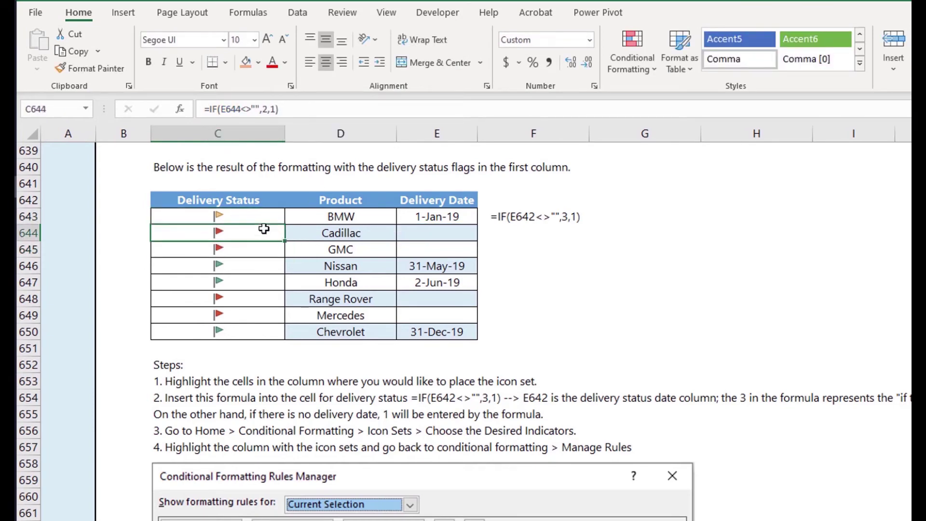
{"action": "left_click", "coordinate": [246, 212]}
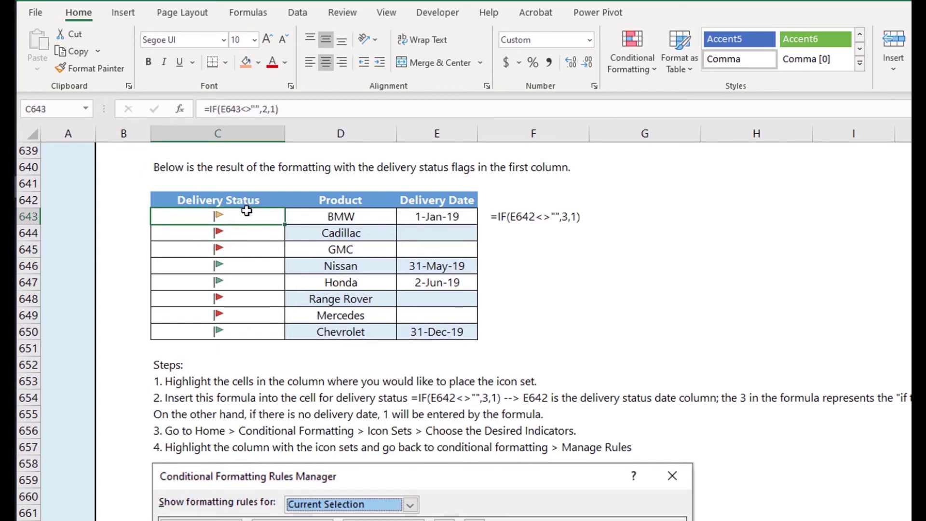
{"action": "left_click", "coordinate": [269, 109]}
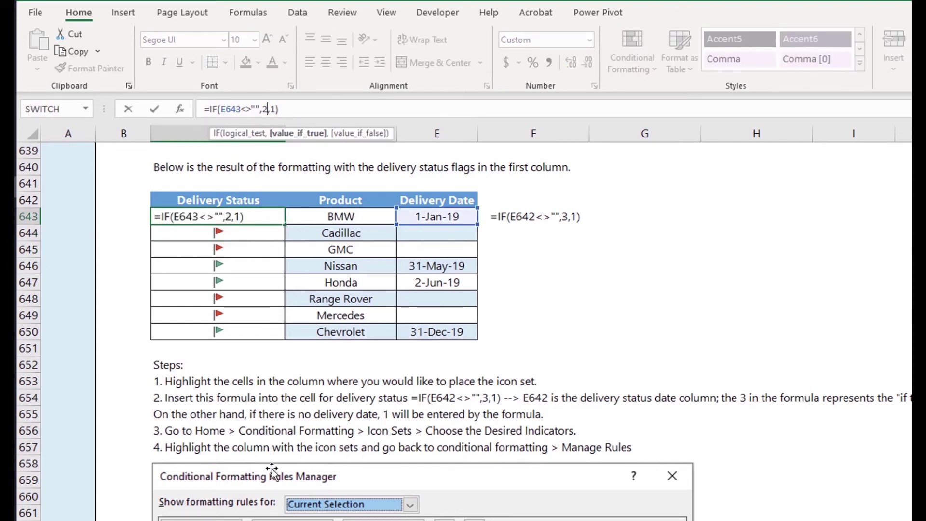
{"action": "left_click", "coordinate": [264, 252]}
{"action": "left_click", "coordinate": [250, 212]}
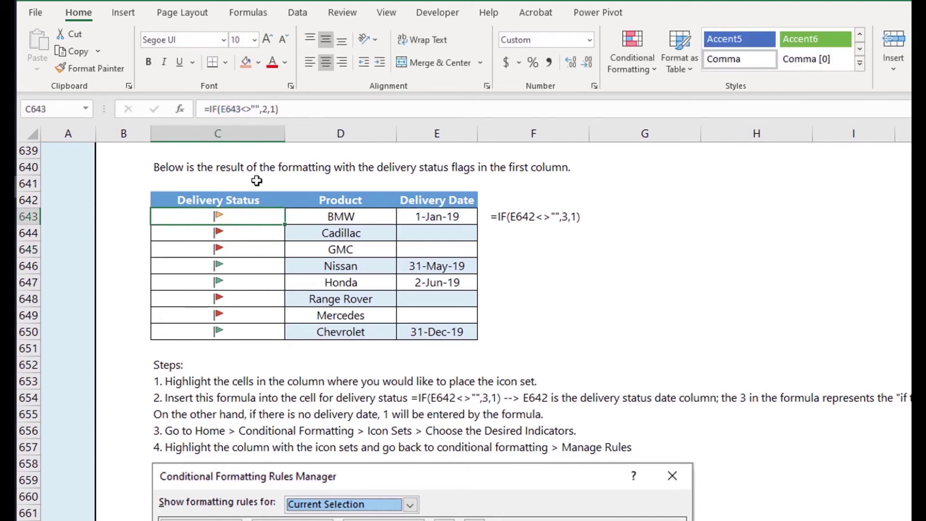
{"action": "left_click", "coordinate": [269, 111]}
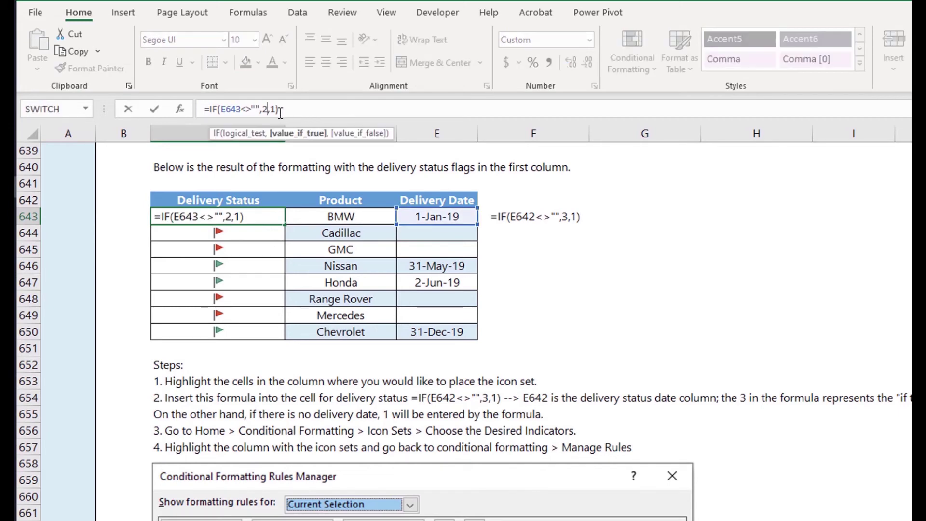
{"action": "left_click", "coordinate": [274, 110]}
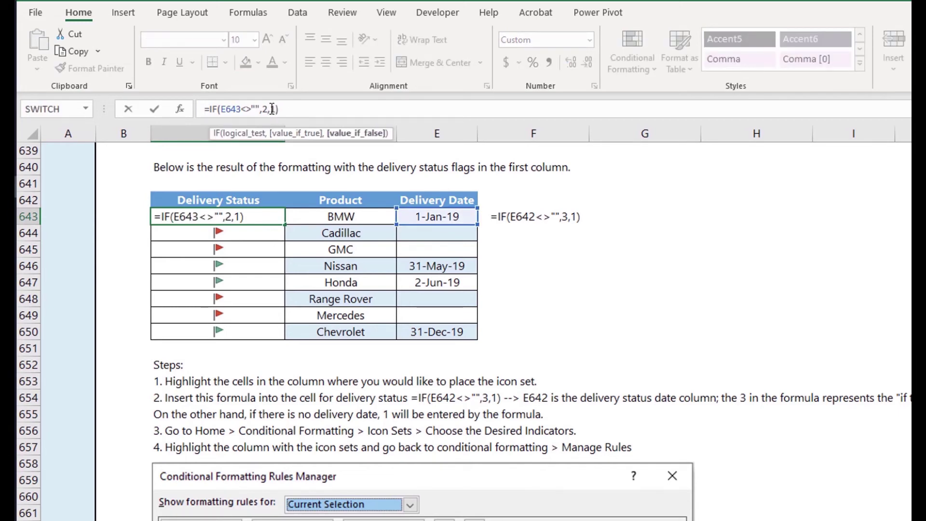
{"action": "key", "text": "Escape"}
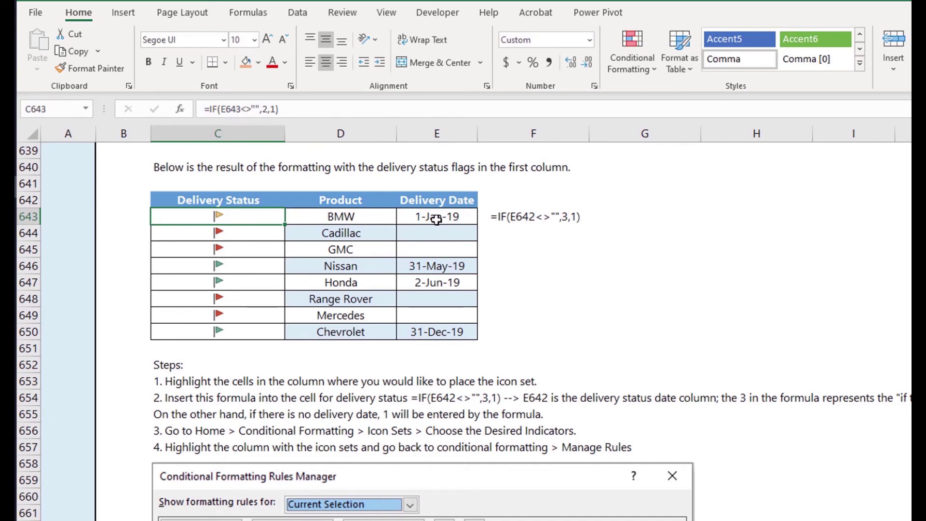
{"action": "left_click", "coordinate": [436, 218]}
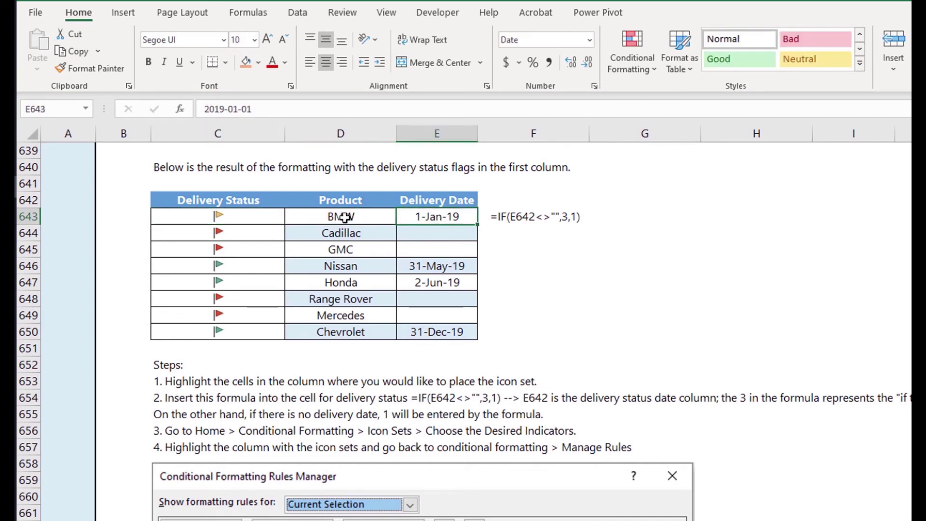
{"action": "left_click", "coordinate": [320, 218]}
Set the value-if-true argument of the BMW delivery status formula in C643 to 3.
{"action": "left_click", "coordinate": [254, 216]}
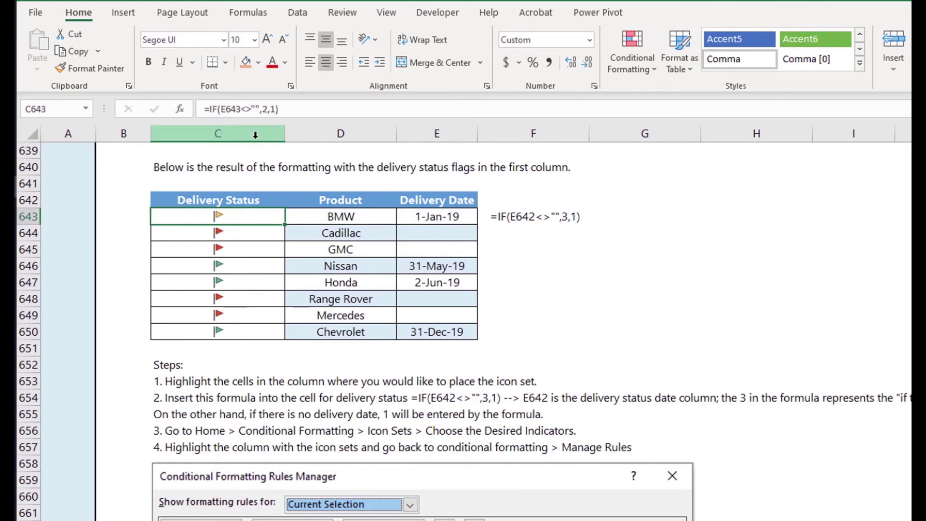
{"action": "left_click", "coordinate": [272, 112]}
{"action": "key", "text": "BackSpace"}
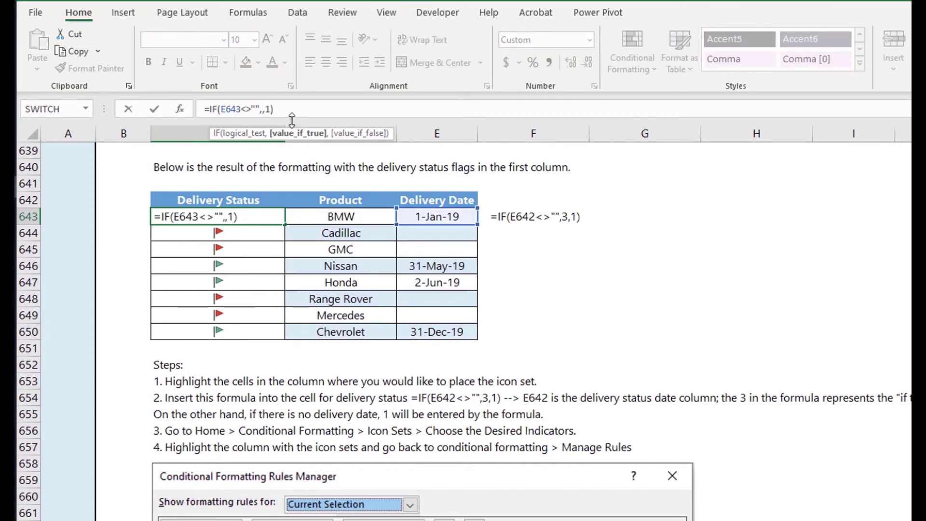
{"action": "type", "text": "3"}
{"action": "key", "text": "Return"}
{"action": "left_click", "coordinate": [248, 212]}
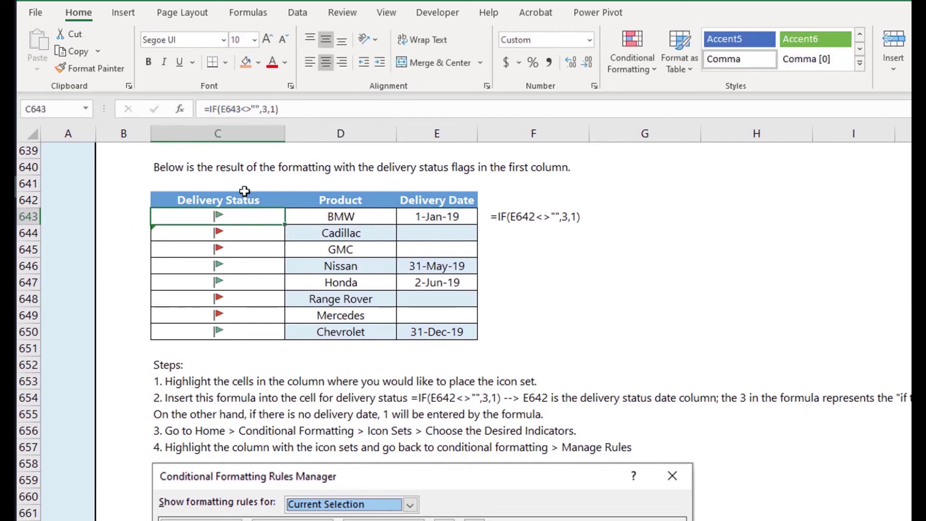
{"action": "left_click", "coordinate": [277, 109]}
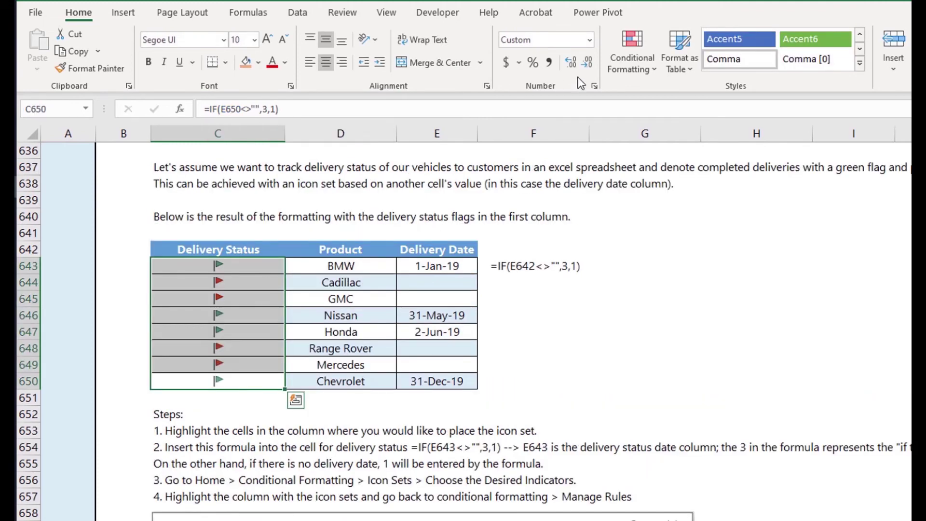
Apply the three-flags icon set to the selected Delivery Status cells C643:C650.
{"action": "left_click", "coordinate": [646, 43]}
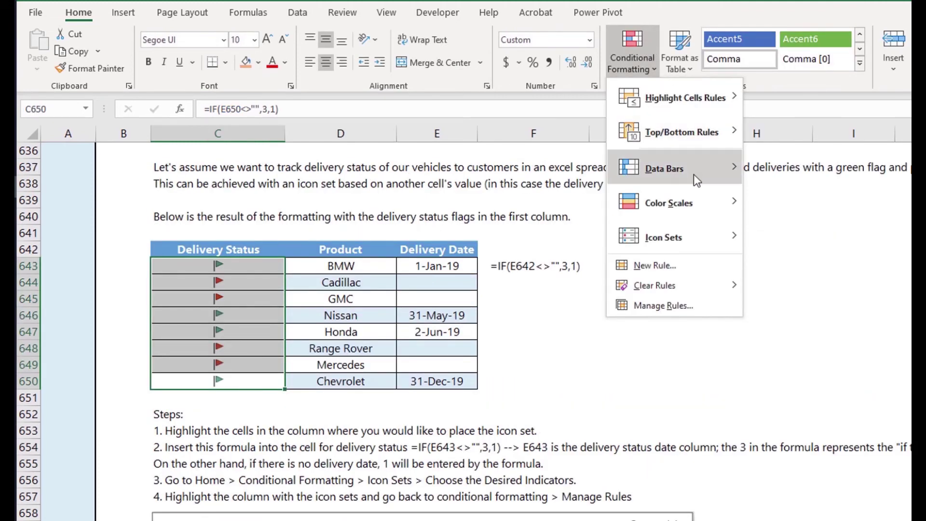
{"action": "mouse_move", "coordinate": [703, 234]}
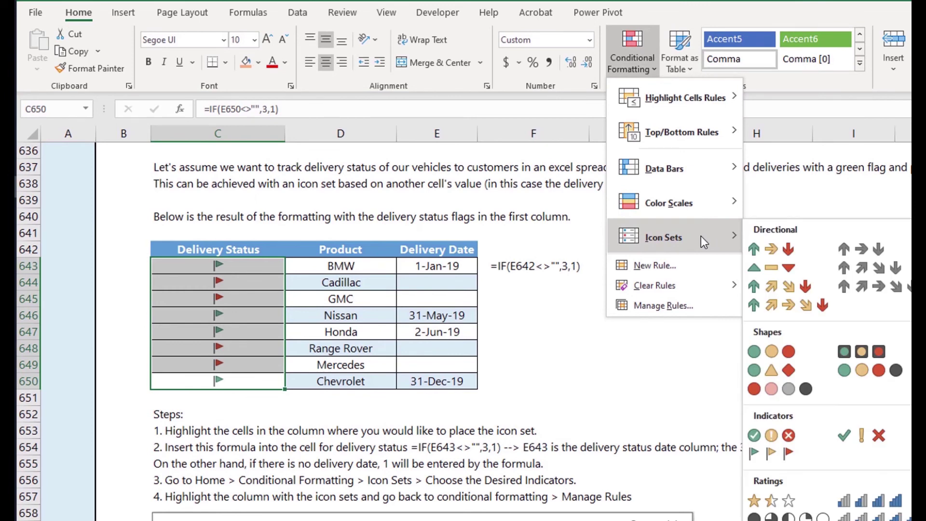
{"action": "left_click", "coordinate": [766, 453]}
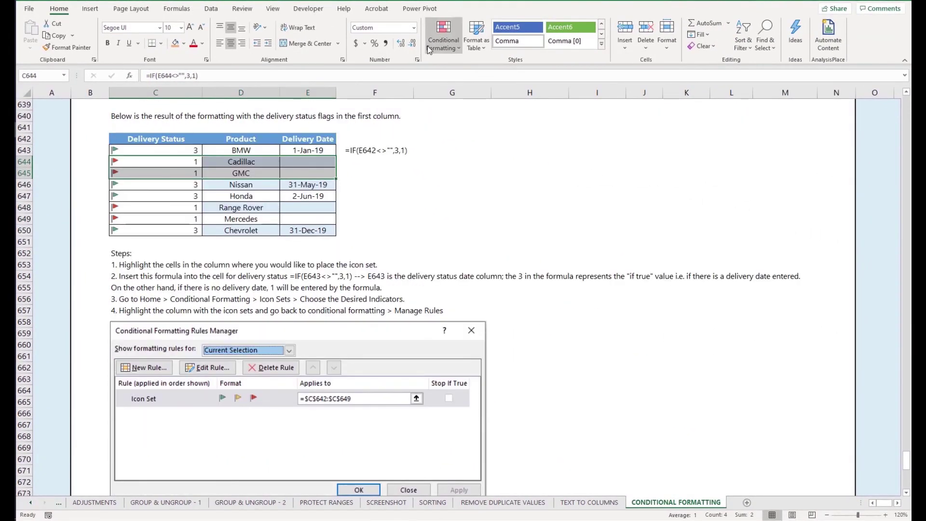
Open the Delivery Status column's Icon Set rule for editing and review its format style and icon style choices.
{"action": "left_click", "coordinate": [428, 44]}
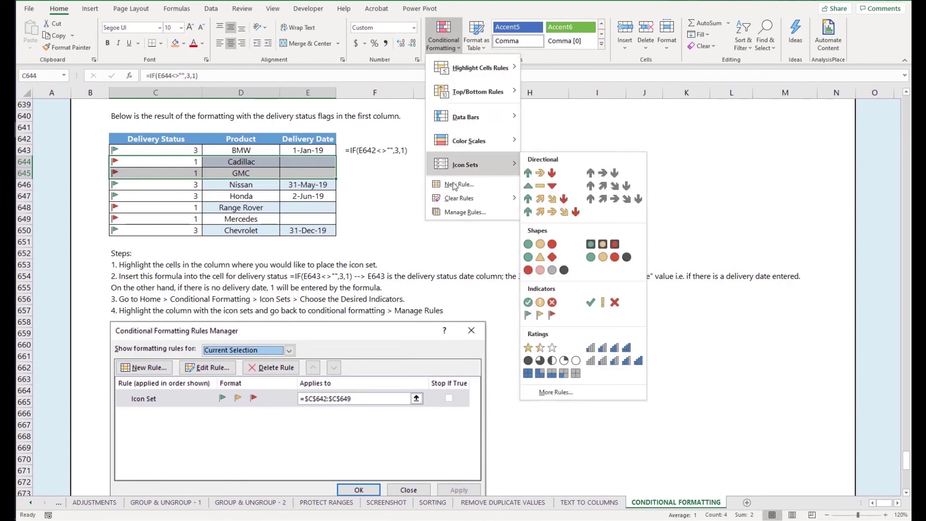
{"action": "left_click", "coordinate": [445, 216]}
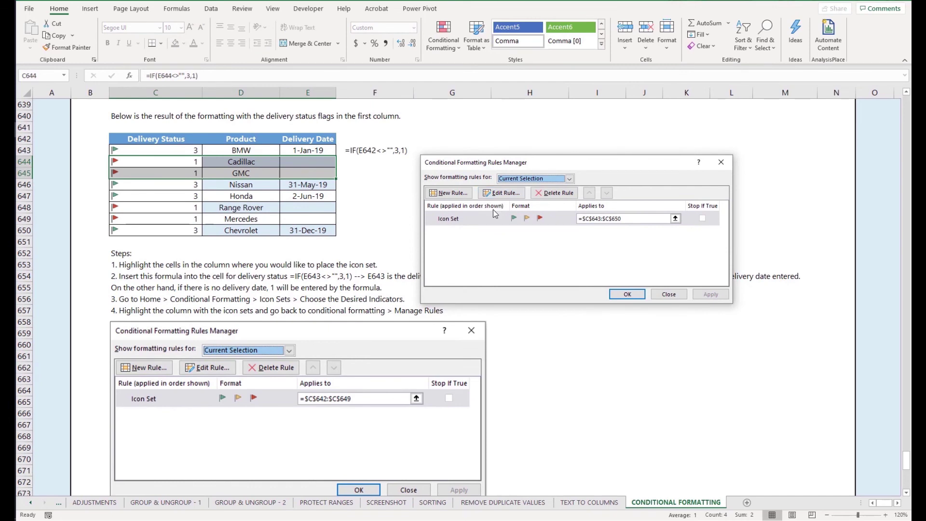
{"action": "left_click", "coordinate": [466, 220]}
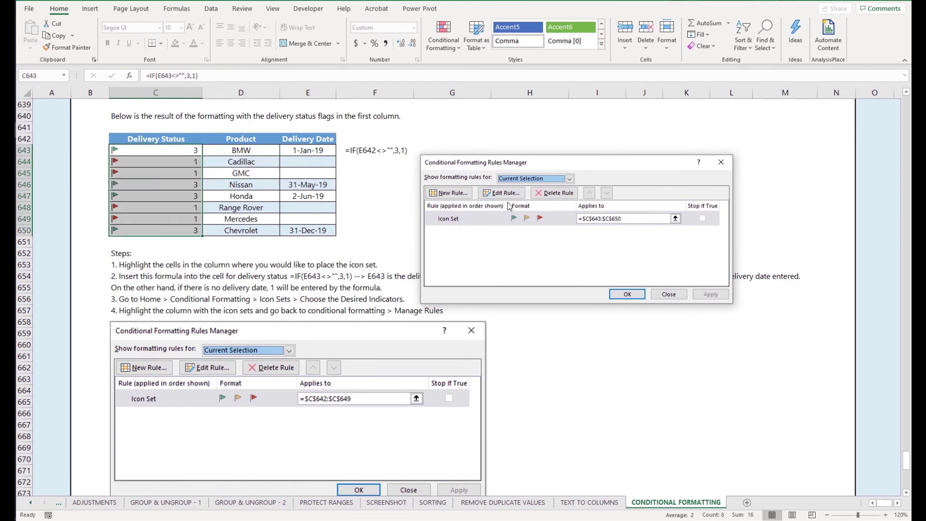
{"action": "left_click", "coordinate": [502, 193]}
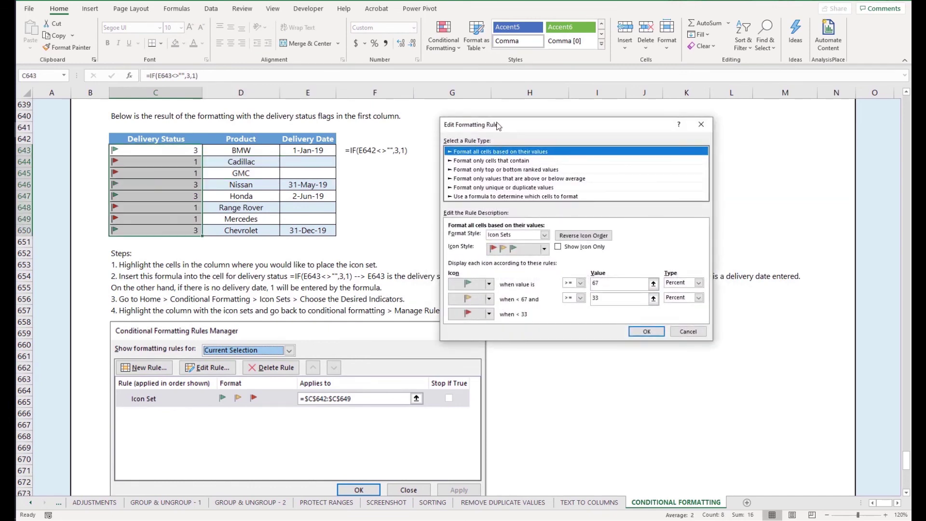
{"action": "left_click_drag", "start_coordinate": [499, 126], "coordinate": [442, 99]}
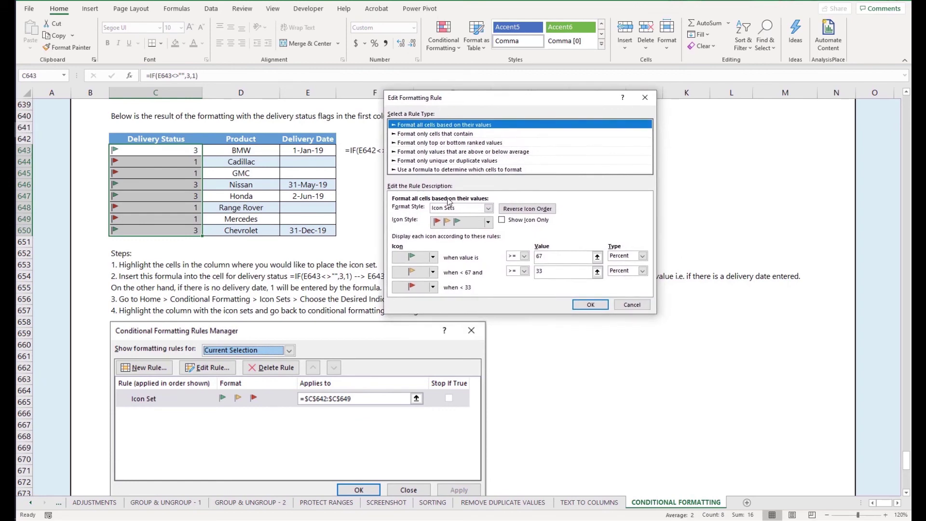
{"action": "left_click", "coordinate": [489, 209]}
{"action": "left_click", "coordinate": [489, 209]}
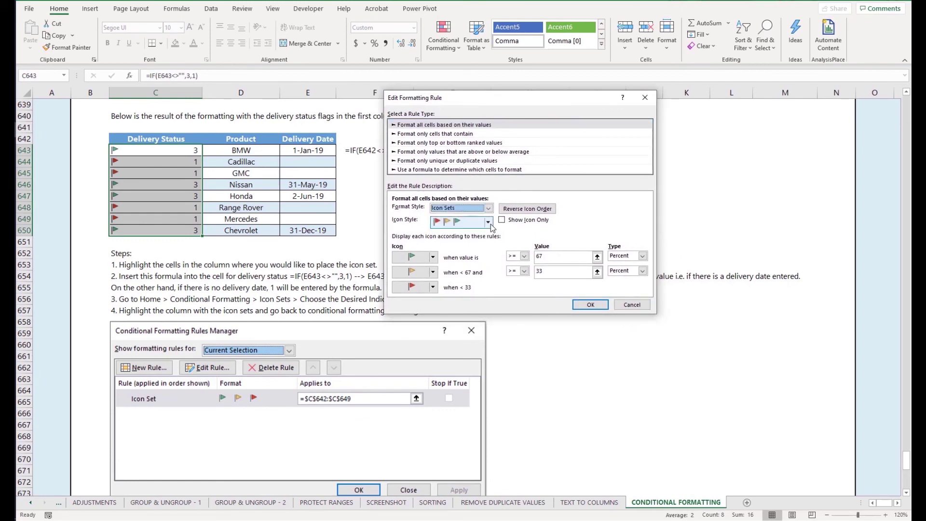
{"action": "left_click", "coordinate": [491, 226]}
{"action": "left_click", "coordinate": [491, 226]}
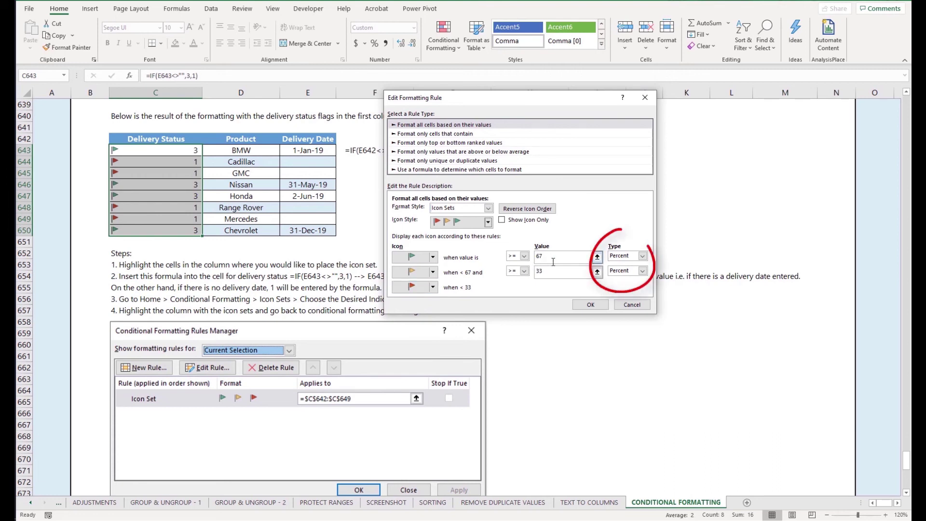
Switch both icon thresholds to the Number type, with 3 for the green flag and 1 for the yellow flag.
{"action": "left_click", "coordinate": [642, 256]}
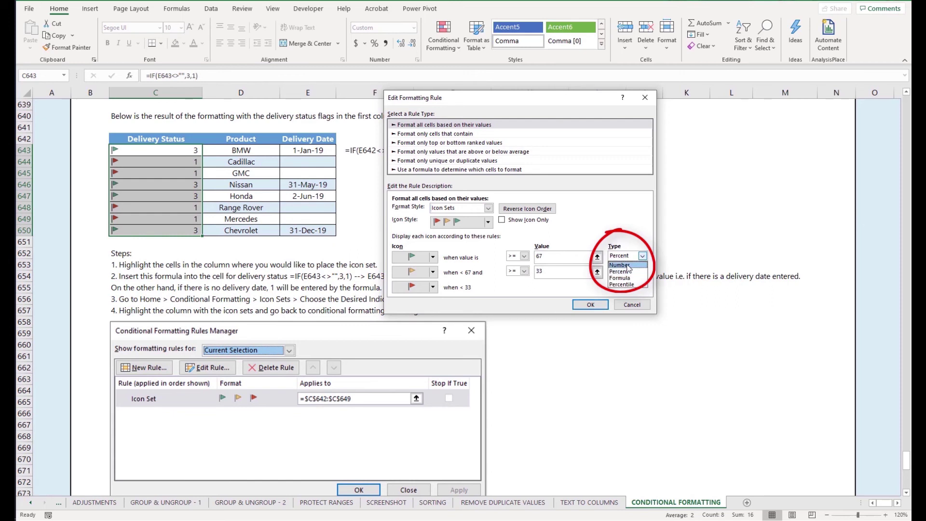
{"action": "left_click", "coordinate": [627, 266]}
{"action": "left_click", "coordinate": [628, 270]}
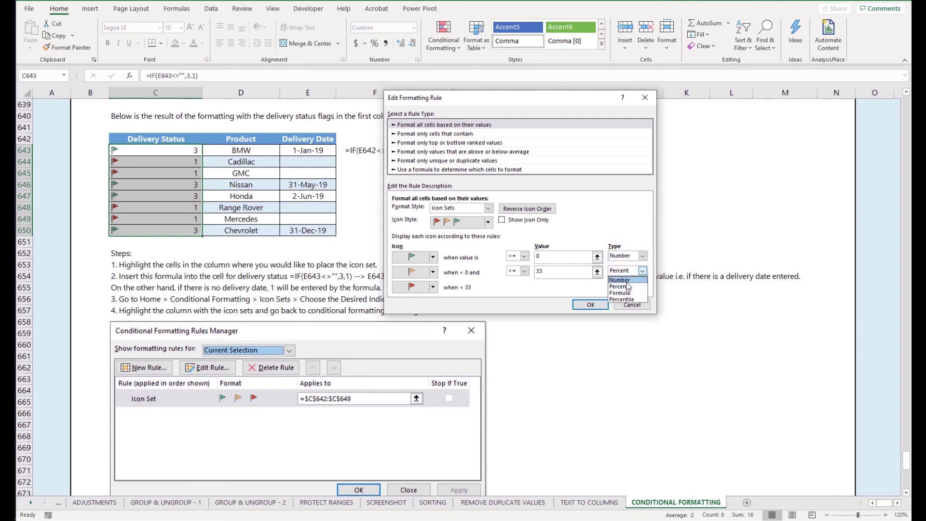
{"action": "left_click", "coordinate": [626, 281]}
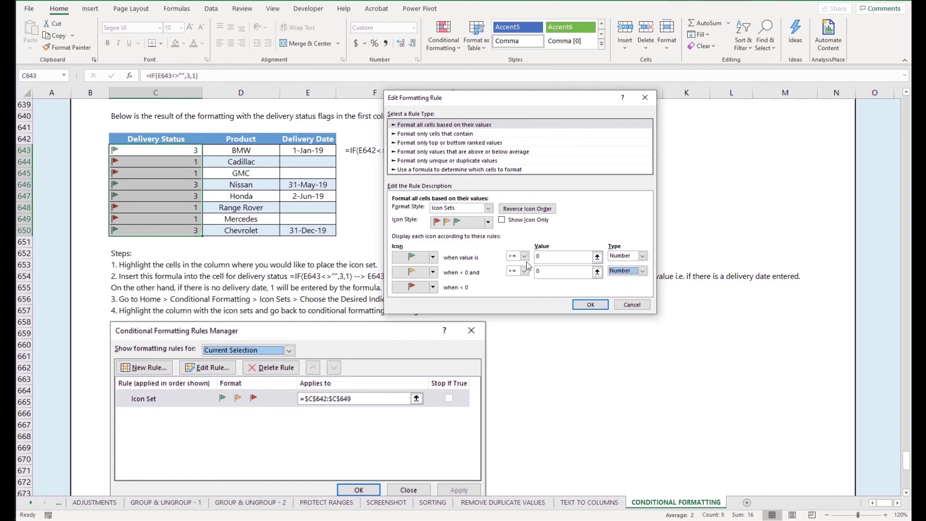
{"action": "left_click_drag", "start_coordinate": [541, 259], "coordinate": [490, 257]}
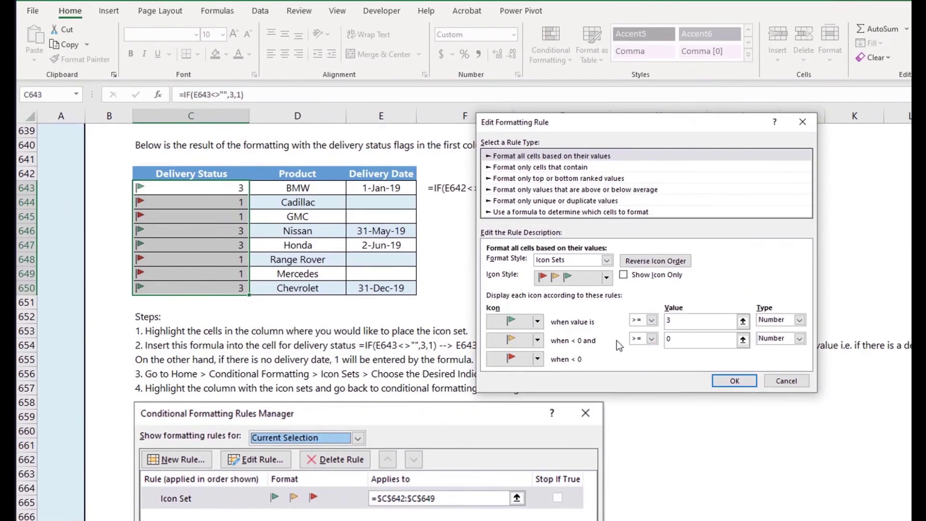
{"action": "left_click", "coordinate": [667, 339]}
{"action": "left_click_drag", "start_coordinate": [576, 126], "coordinate": [647, 160]}
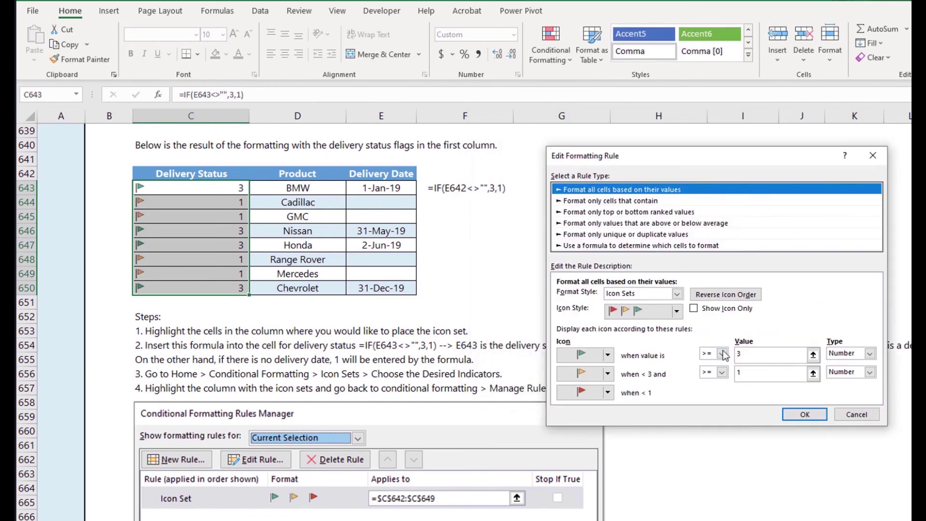
Set the yellow flag's comparison operator to > and apply the edited icon rule to the Delivery Status column.
{"action": "left_click", "coordinate": [721, 372]}
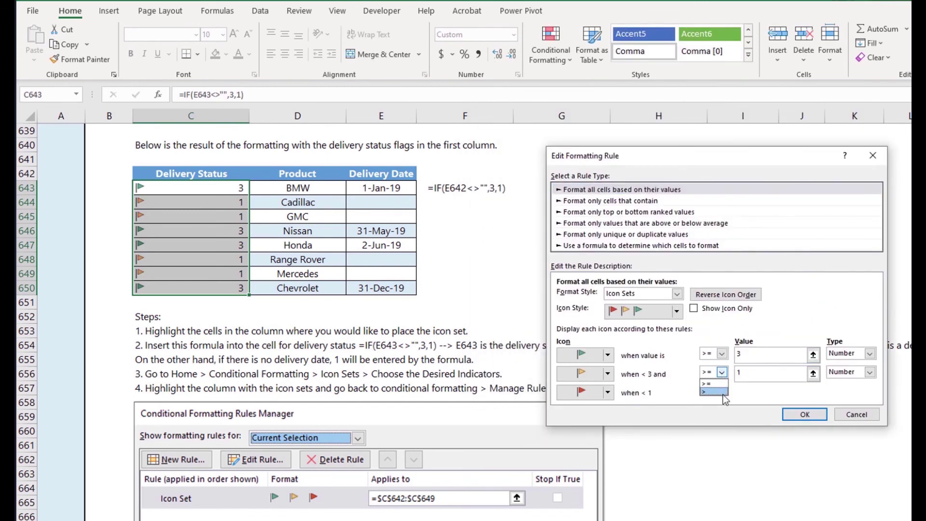
{"action": "left_click", "coordinate": [715, 391]}
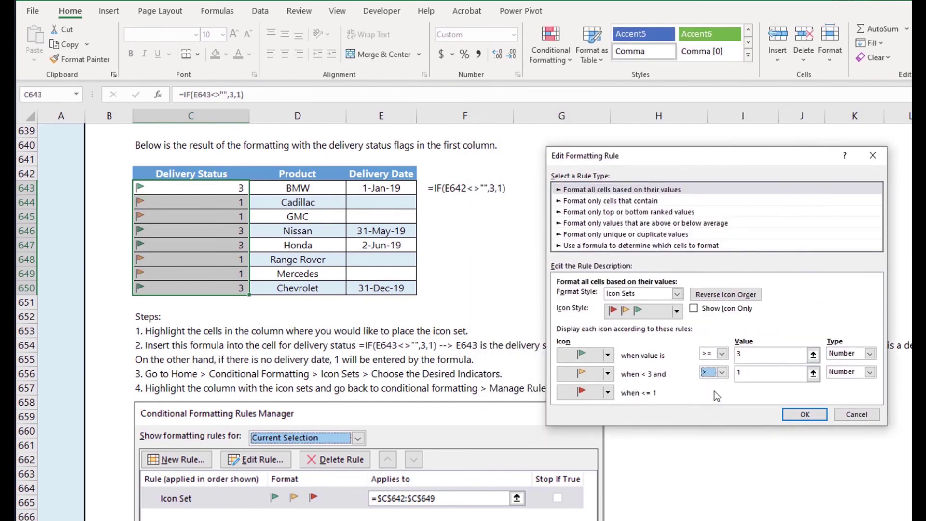
{"action": "left_click", "coordinate": [790, 416]}
{"action": "left_click", "coordinate": [882, 367]}
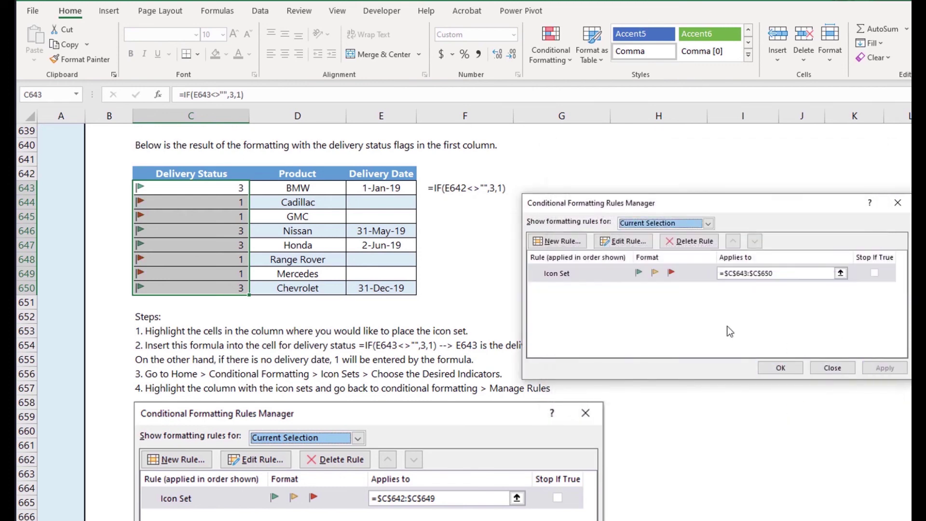
{"action": "left_click", "coordinate": [768, 369]}
{"action": "left_click", "coordinate": [768, 375]}
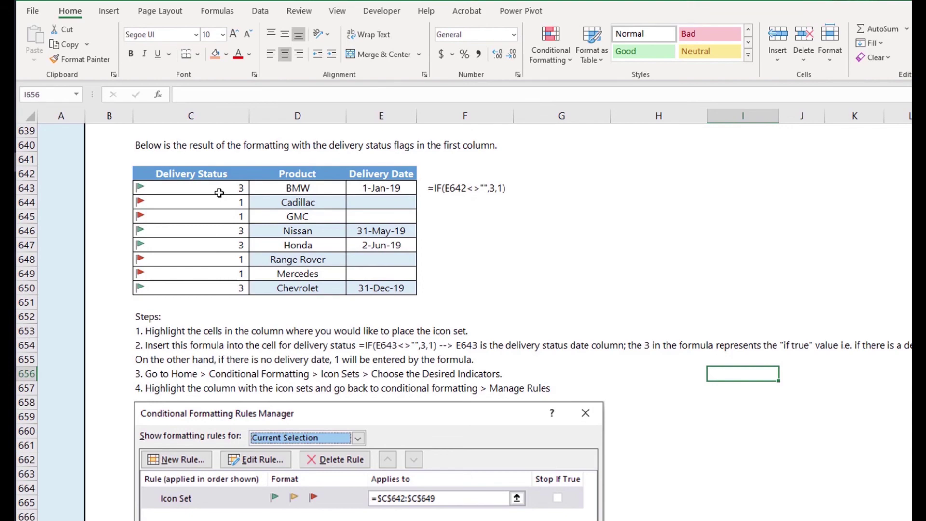
Review the written instructions below the delivery table, focusing on step 6 about the "Show Icon Only" tick box.
{"action": "left_click_drag", "start_coordinate": [220, 192], "coordinate": [218, 276]}
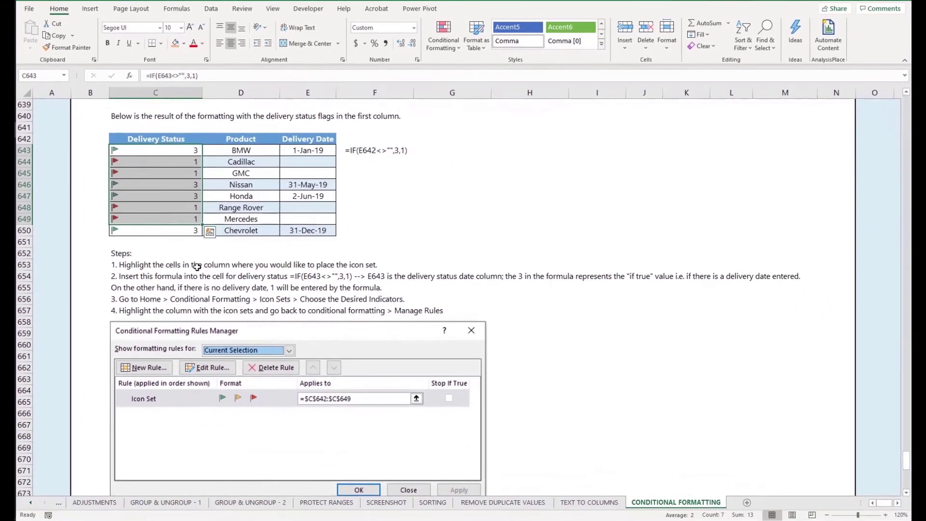
{"action": "scroll", "coordinate": [245, 348], "scroll_direction": "down", "scroll_amount": 4}
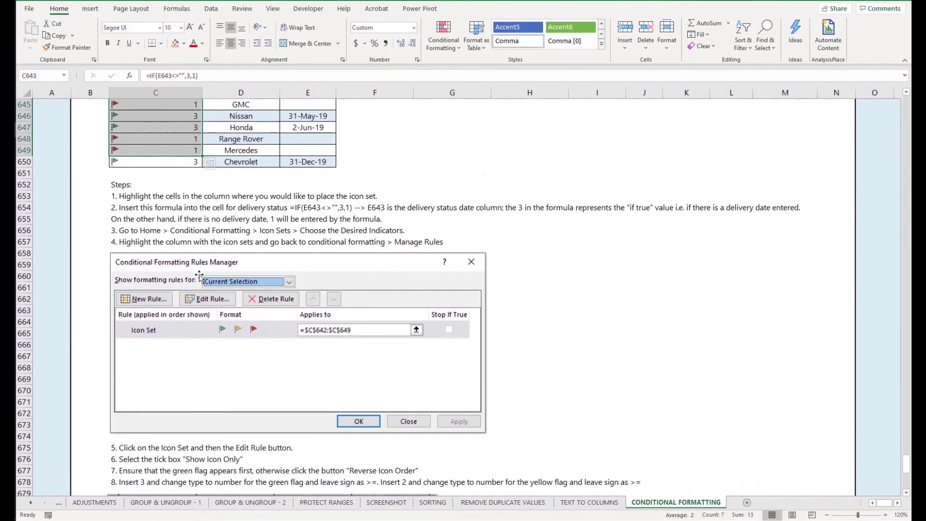
{"action": "scroll", "coordinate": [197, 284], "scroll_direction": "down", "scroll_amount": 2}
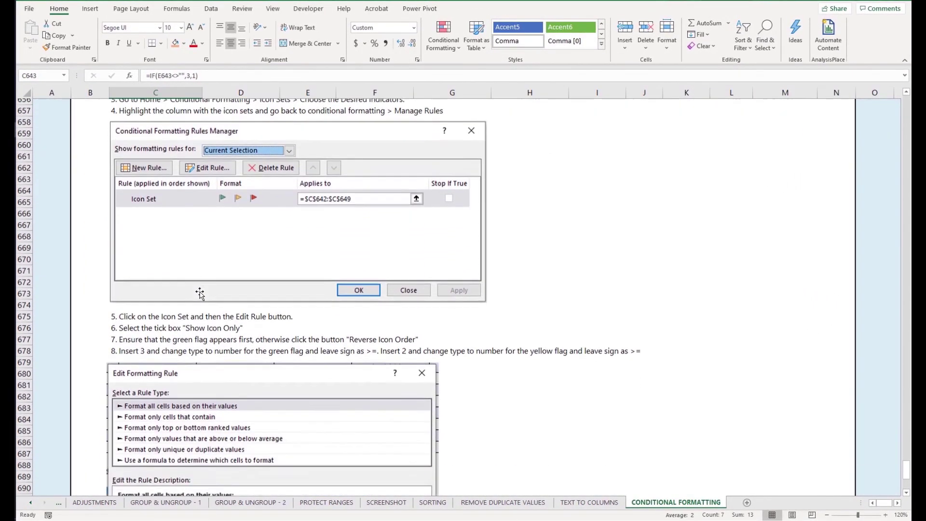
{"action": "scroll", "coordinate": [154, 376], "scroll_direction": "down", "scroll_amount": 1}
{"action": "scroll", "coordinate": [181, 309], "scroll_direction": "up", "scroll_amount": 2}
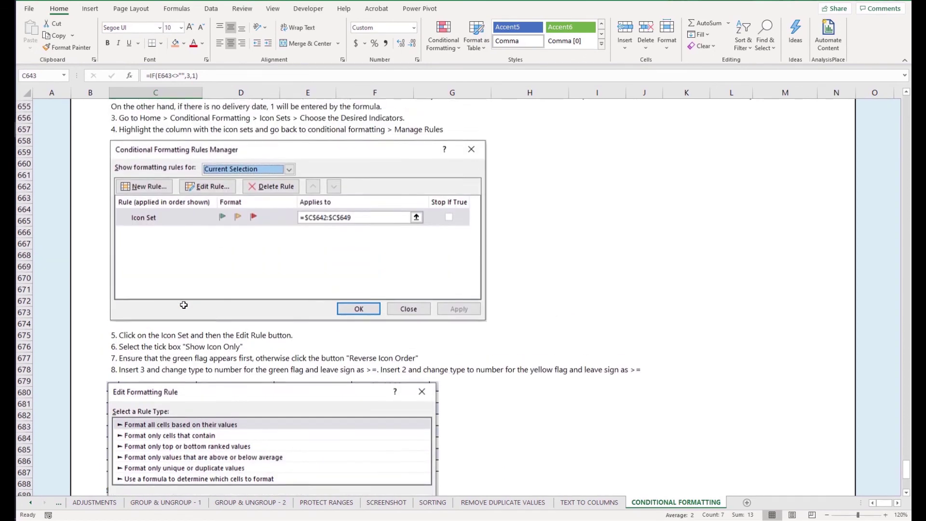
{"action": "left_click", "coordinate": [179, 357]}
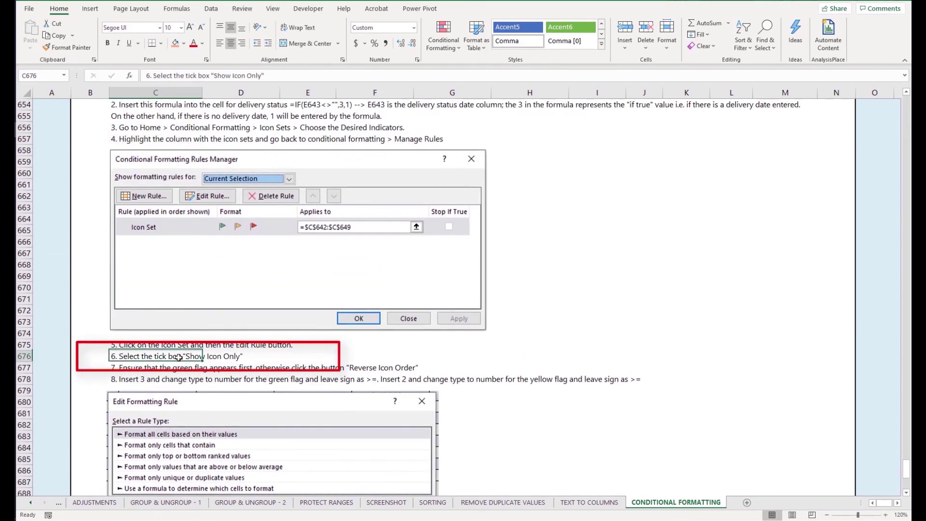
{"action": "scroll", "coordinate": [155, 150], "scroll_direction": "up", "scroll_amount": 4}
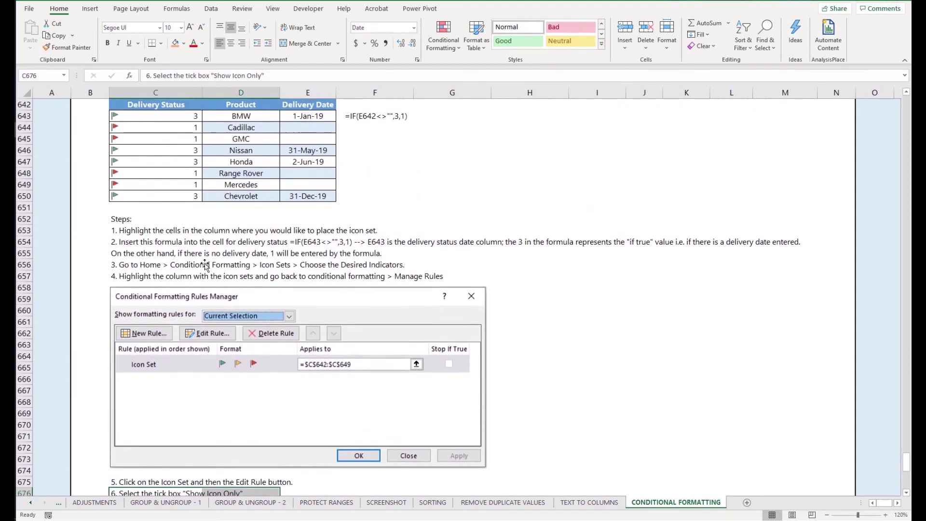
Select the Delivery Status cells C643:C650 and open their Icon Set conditional formatting rule for editing.
{"action": "left_click_drag", "start_coordinate": [174, 117], "coordinate": [171, 205]}
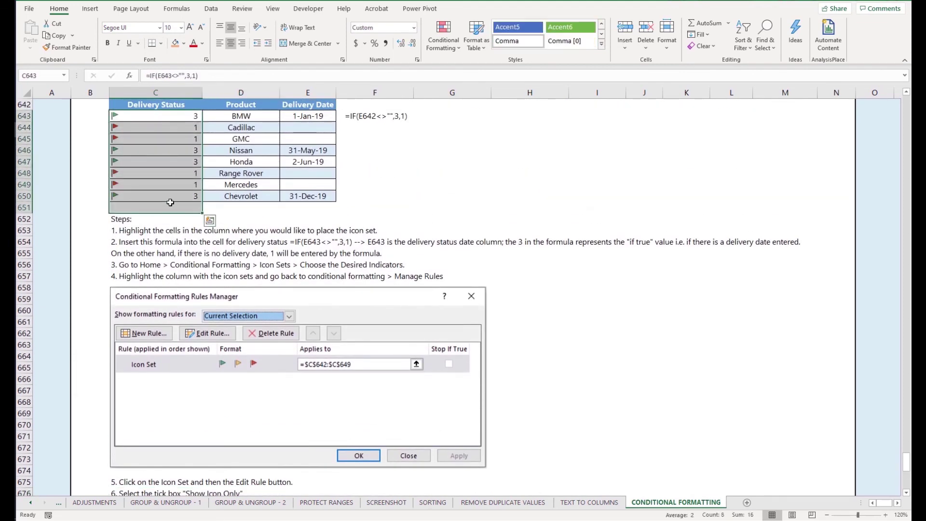
{"action": "scroll", "coordinate": [262, 232], "scroll_direction": "down", "scroll_amount": 1}
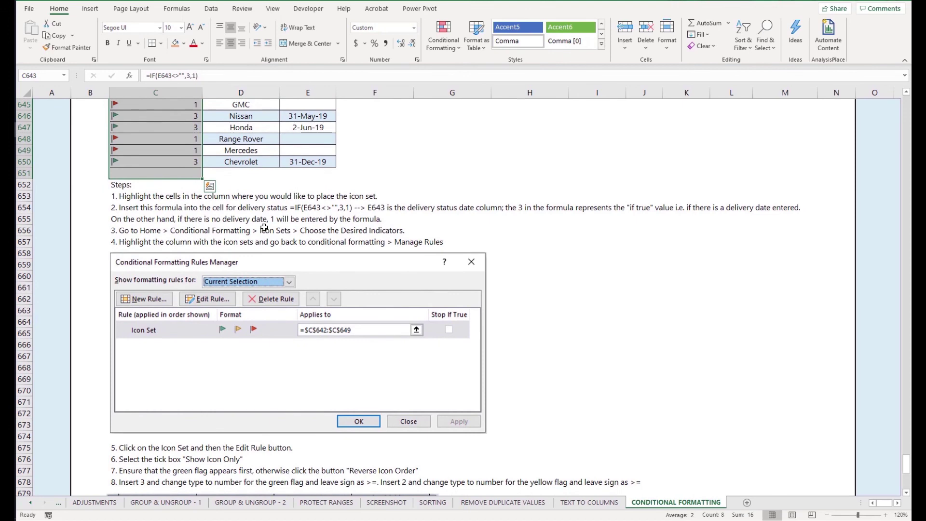
{"action": "scroll", "coordinate": [263, 232], "scroll_direction": "up", "scroll_amount": 1}
{"action": "scroll", "coordinate": [251, 264], "scroll_direction": "down", "scroll_amount": 3}
{"action": "scroll", "coordinate": [251, 264], "scroll_direction": "down", "scroll_amount": 4}
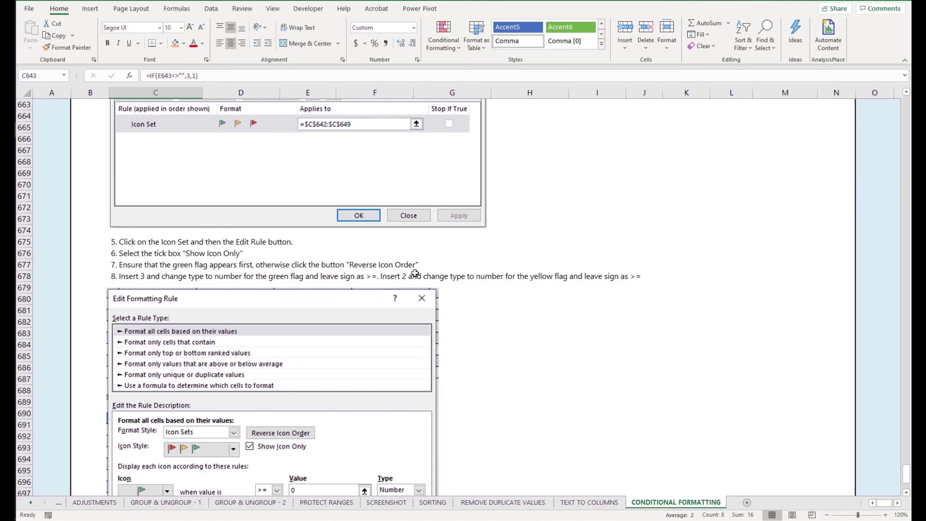
{"action": "scroll", "coordinate": [396, 253], "scroll_direction": "up", "scroll_amount": 9}
{"action": "key", "text": "shift+Up"}
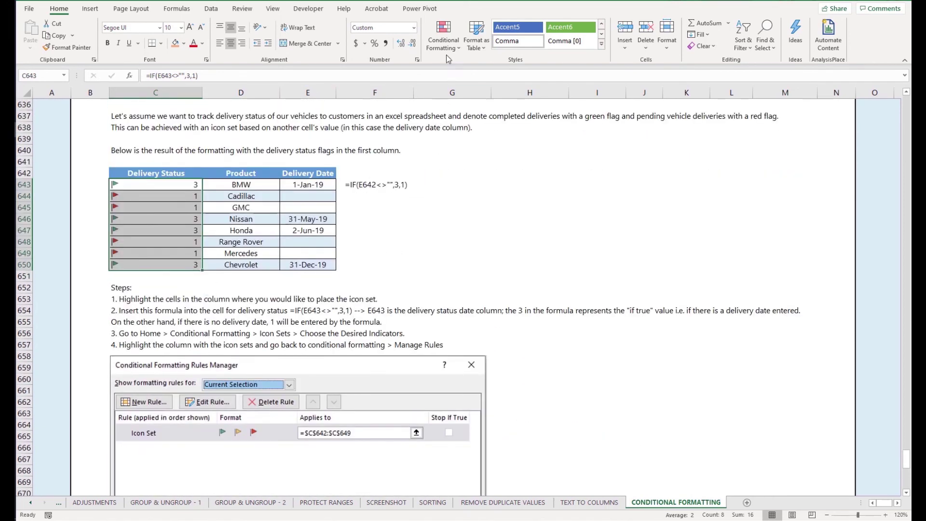
{"action": "left_click", "coordinate": [447, 47]}
{"action": "left_click", "coordinate": [458, 212]}
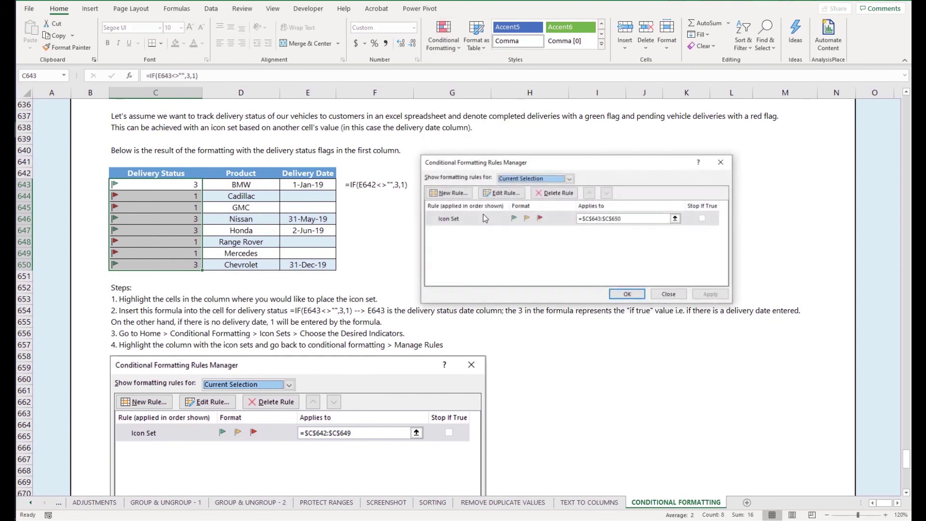
{"action": "left_click", "coordinate": [508, 219]}
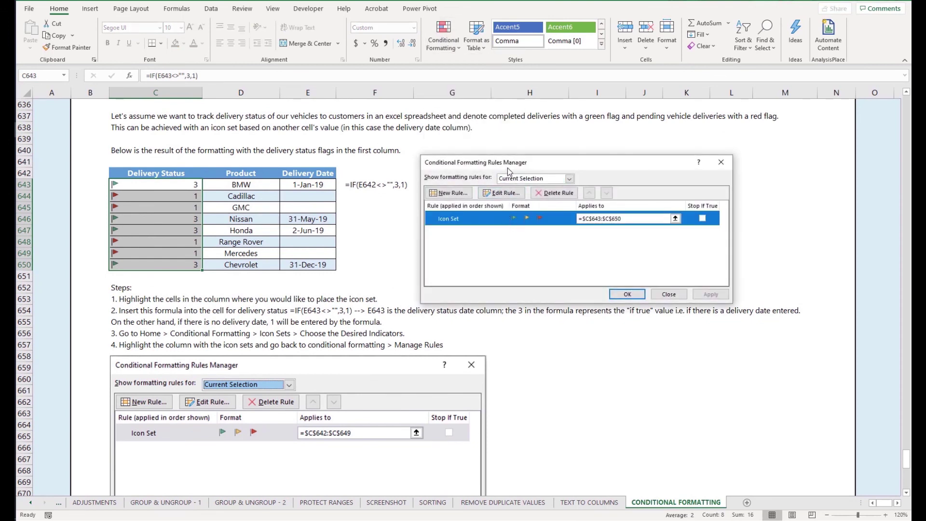
{"action": "left_click_drag", "start_coordinate": [497, 162], "coordinate": [450, 185]}
{"action": "left_click", "coordinate": [455, 218]}
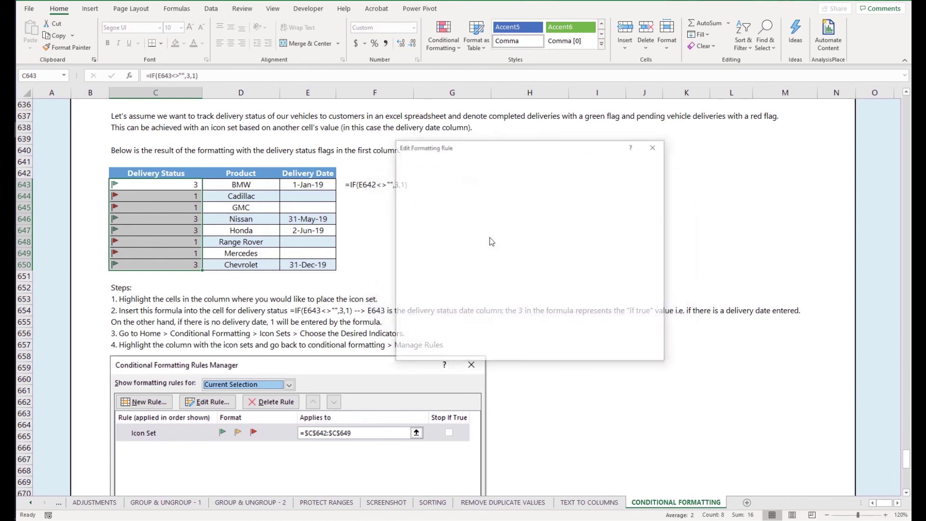
Enable Show Icon Only in the flag rule and apply it so the Delivery Status column hides its numbers.
{"action": "left_click", "coordinate": [515, 269]}
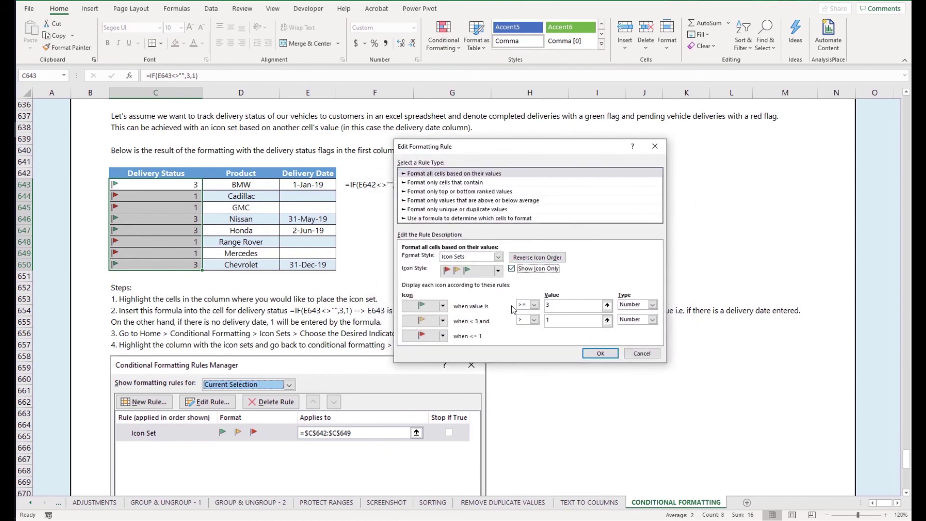
{"action": "left_click", "coordinate": [603, 355]}
{"action": "left_click", "coordinate": [663, 317]}
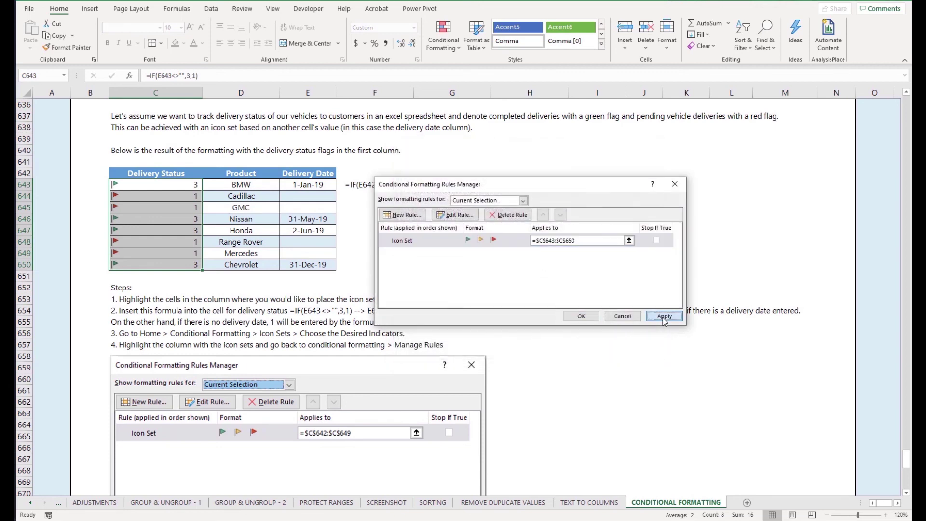
{"action": "left_click", "coordinate": [573, 317]}
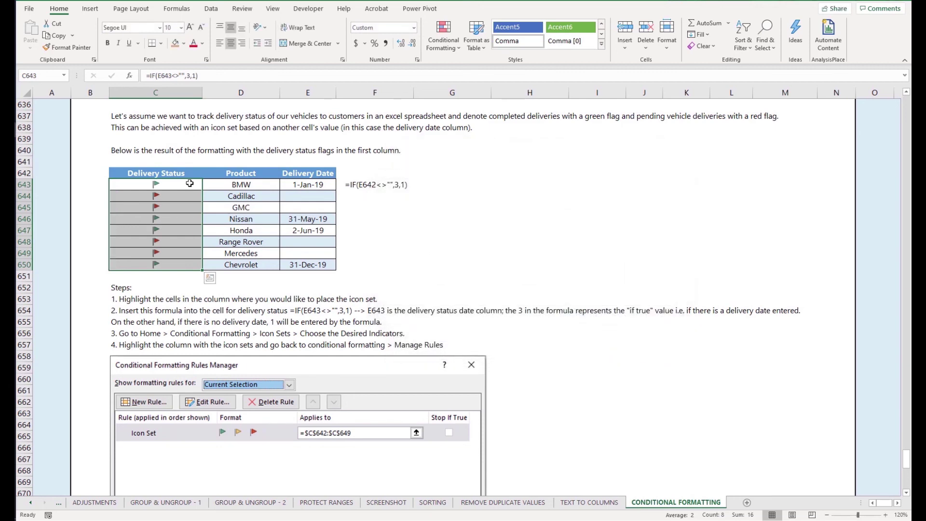
{"action": "left_click_drag", "start_coordinate": [190, 184], "coordinate": [171, 265]}
{"action": "left_click_drag", "start_coordinate": [431, 241], "coordinate": [431, 236]}
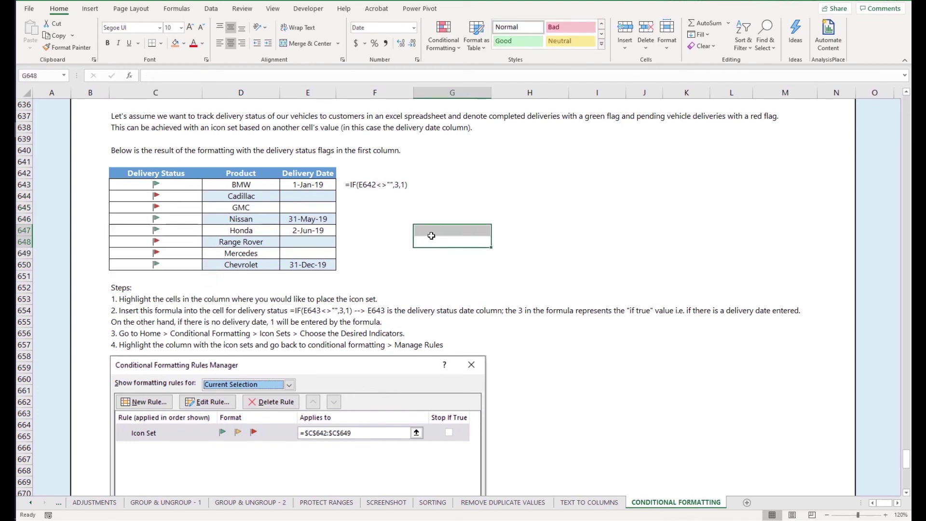